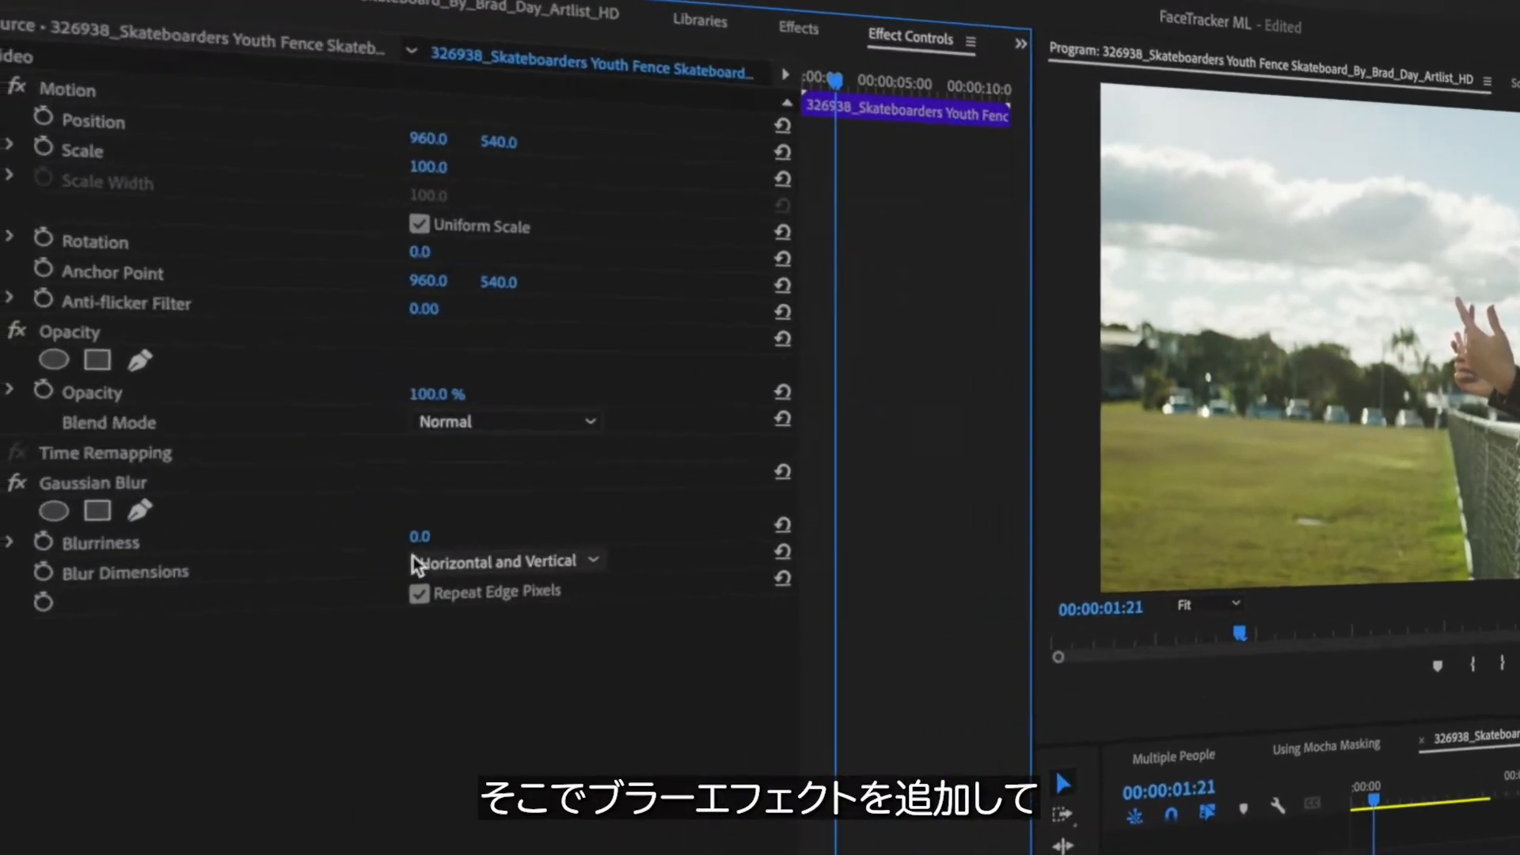
left_click_drag(247, 383, 287, 383)
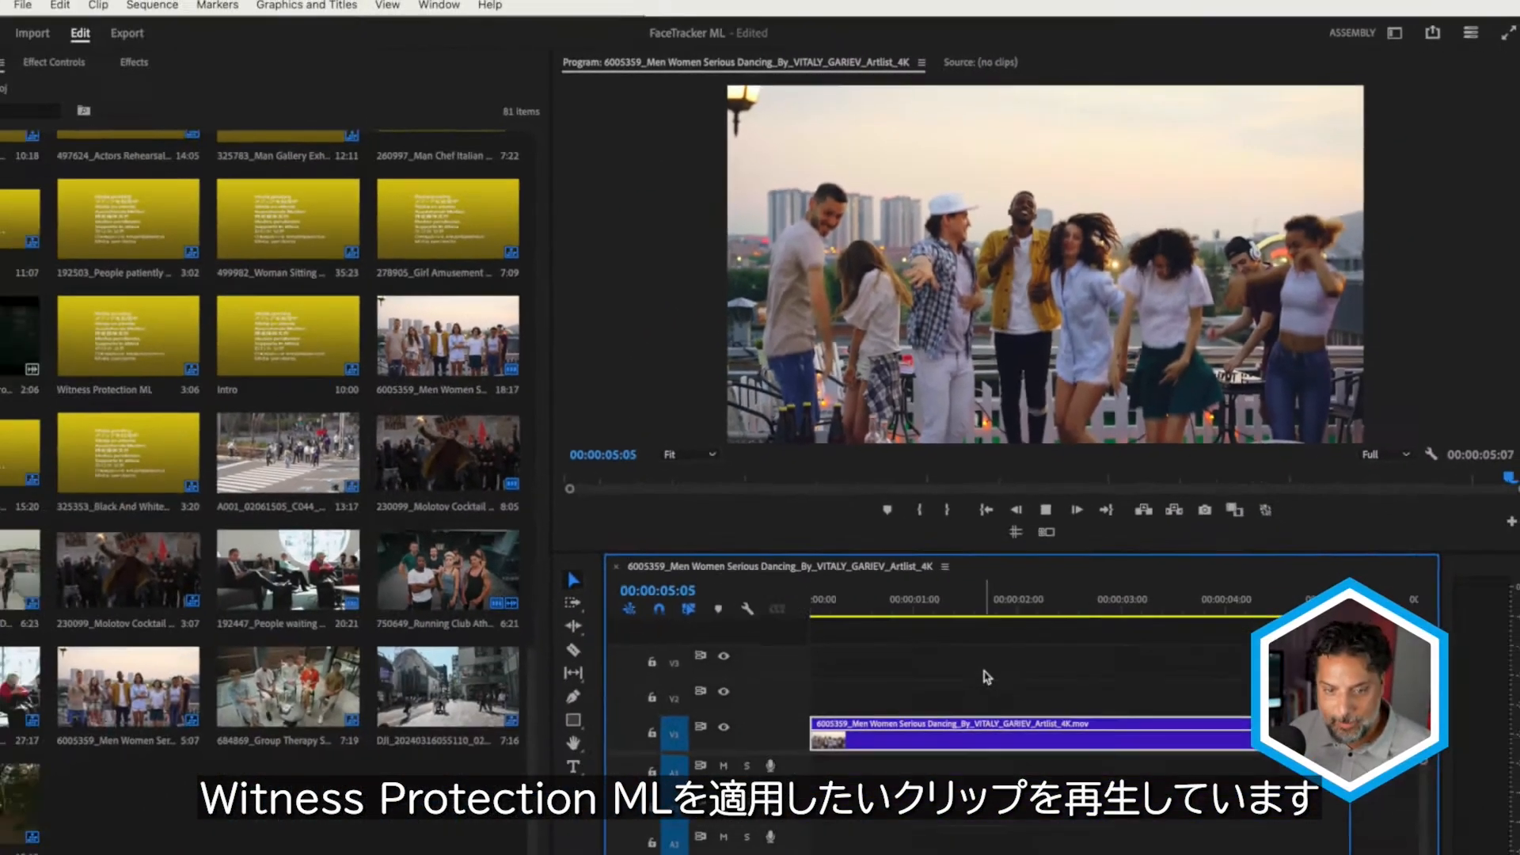
Park the playhead at 00:00:02:09 in the dancing clip and apply the BCC+Witness Protection ML effect to it
left_click(1054, 605)
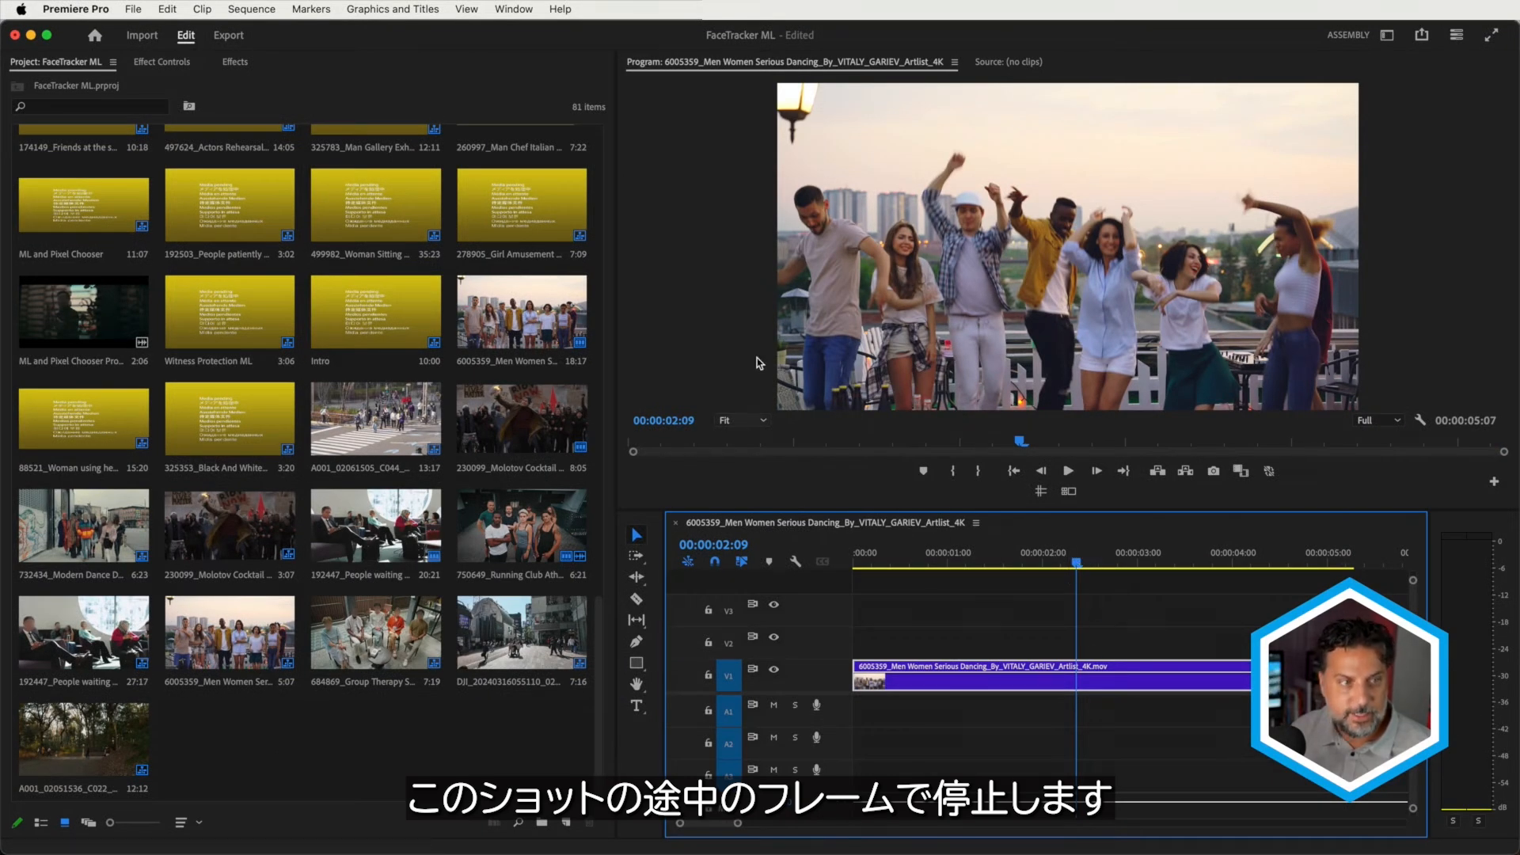
left_click(234, 62)
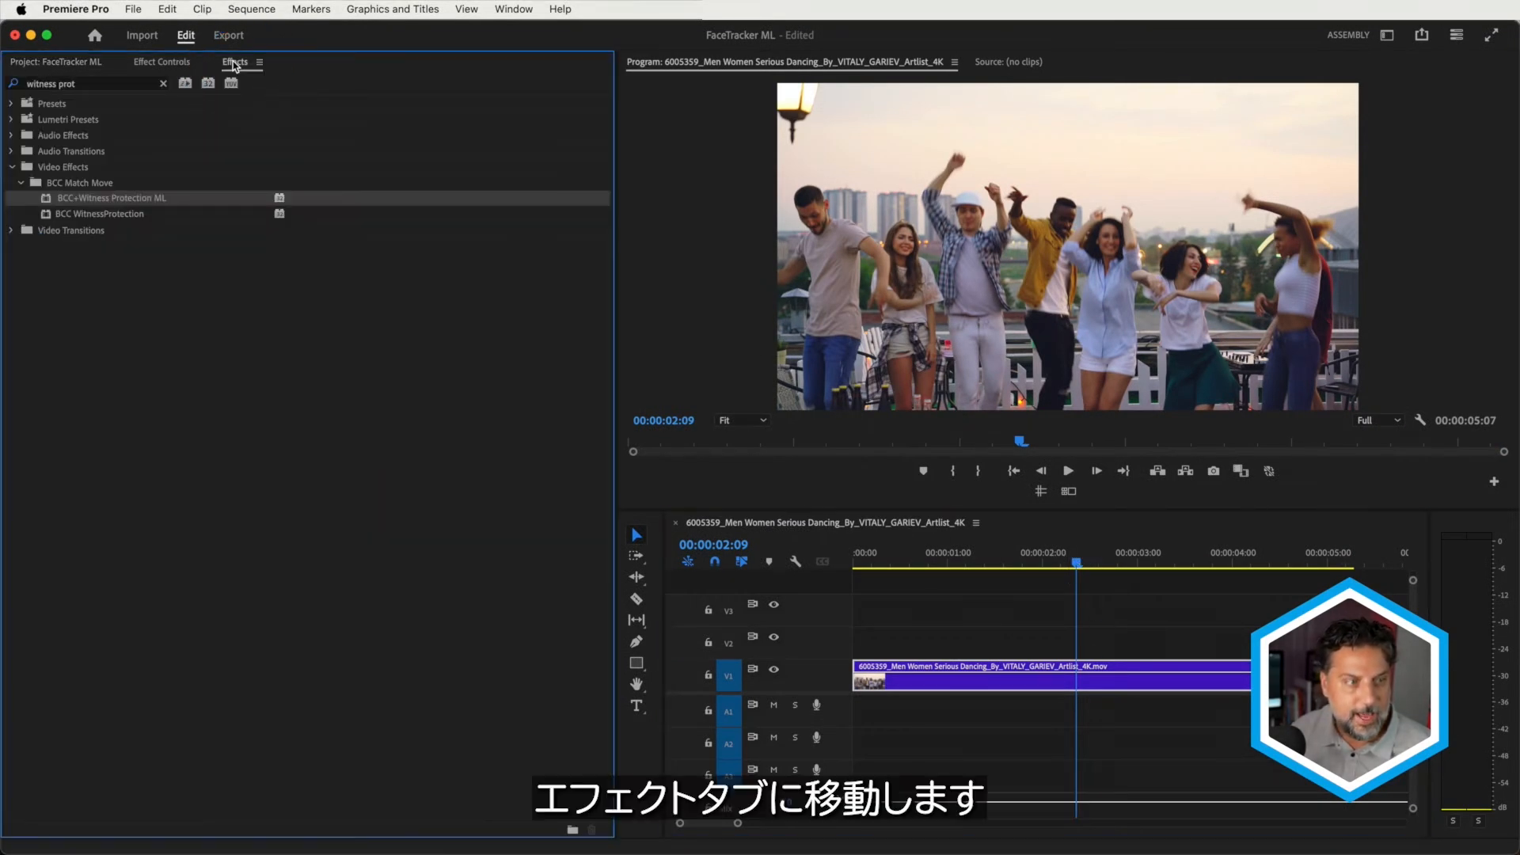
left_click(44, 202)
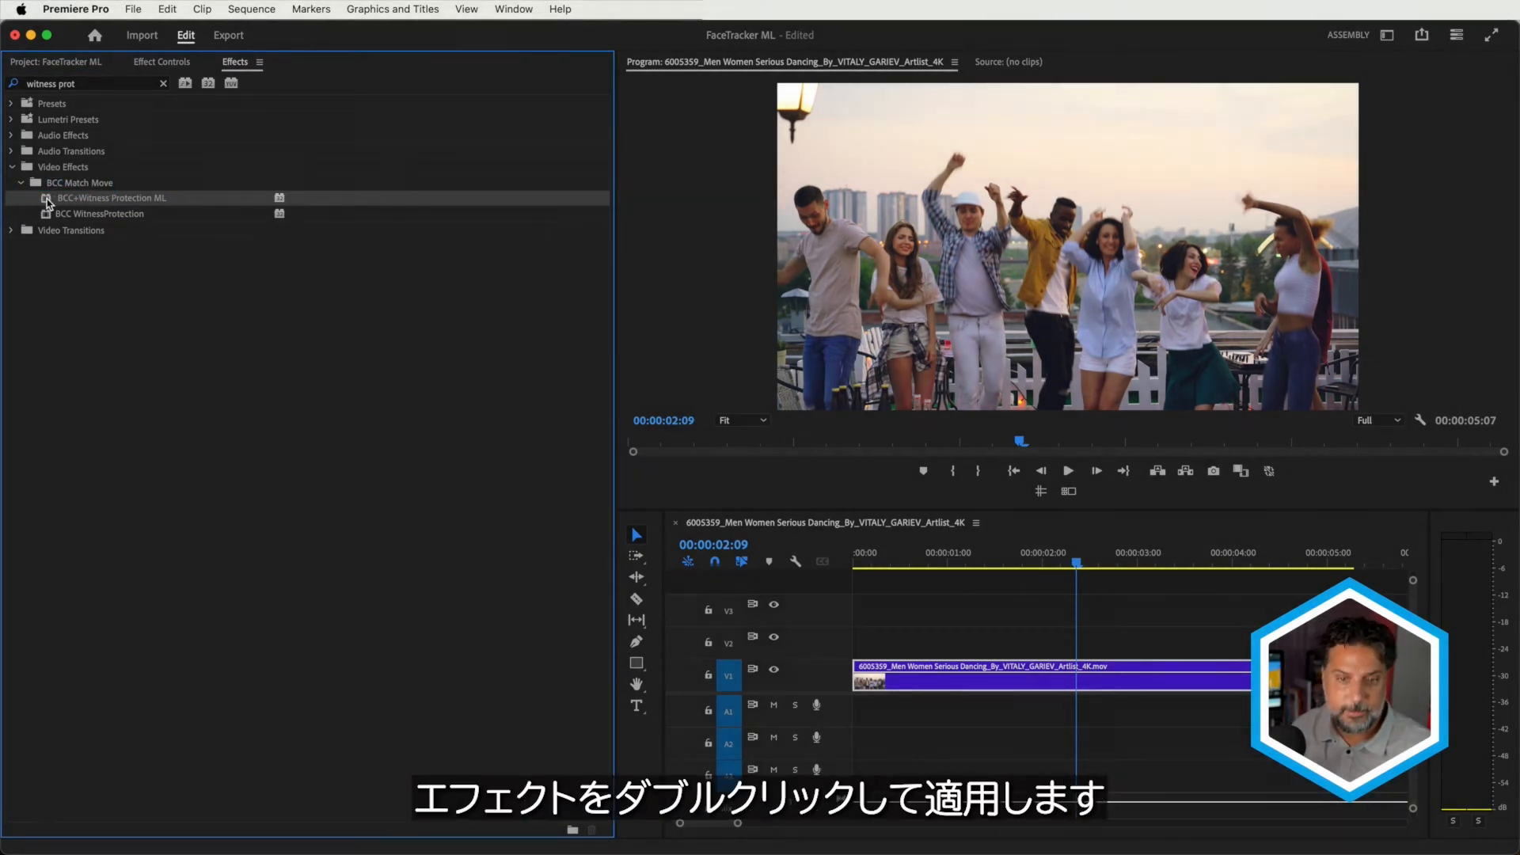
double_click(46, 198)
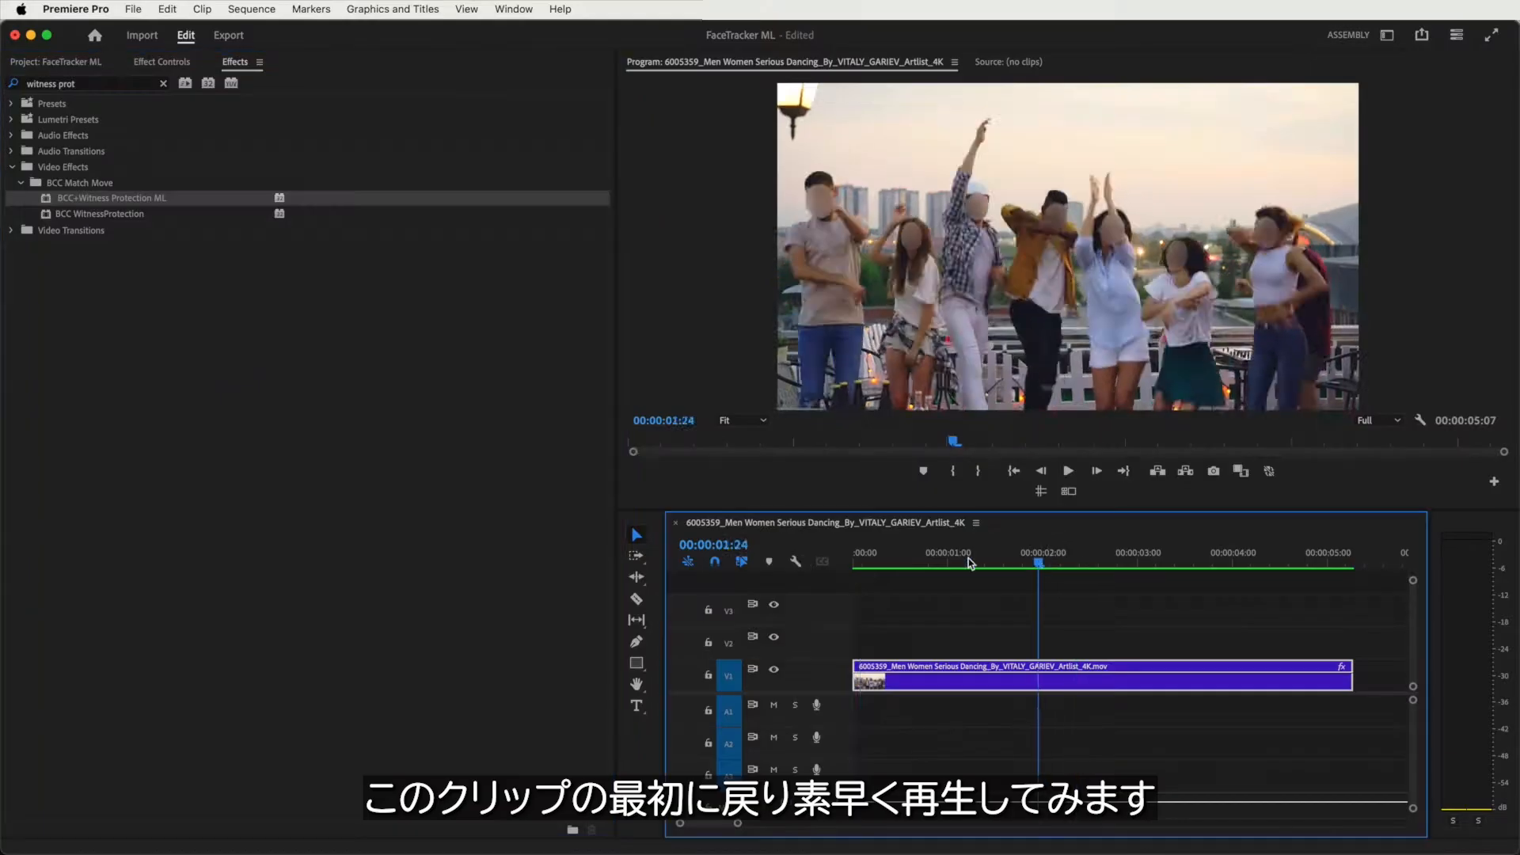
Play the dancing clip from its beginning to check the blurred faces, and leave full-screen playback
key("Home")
key("space")
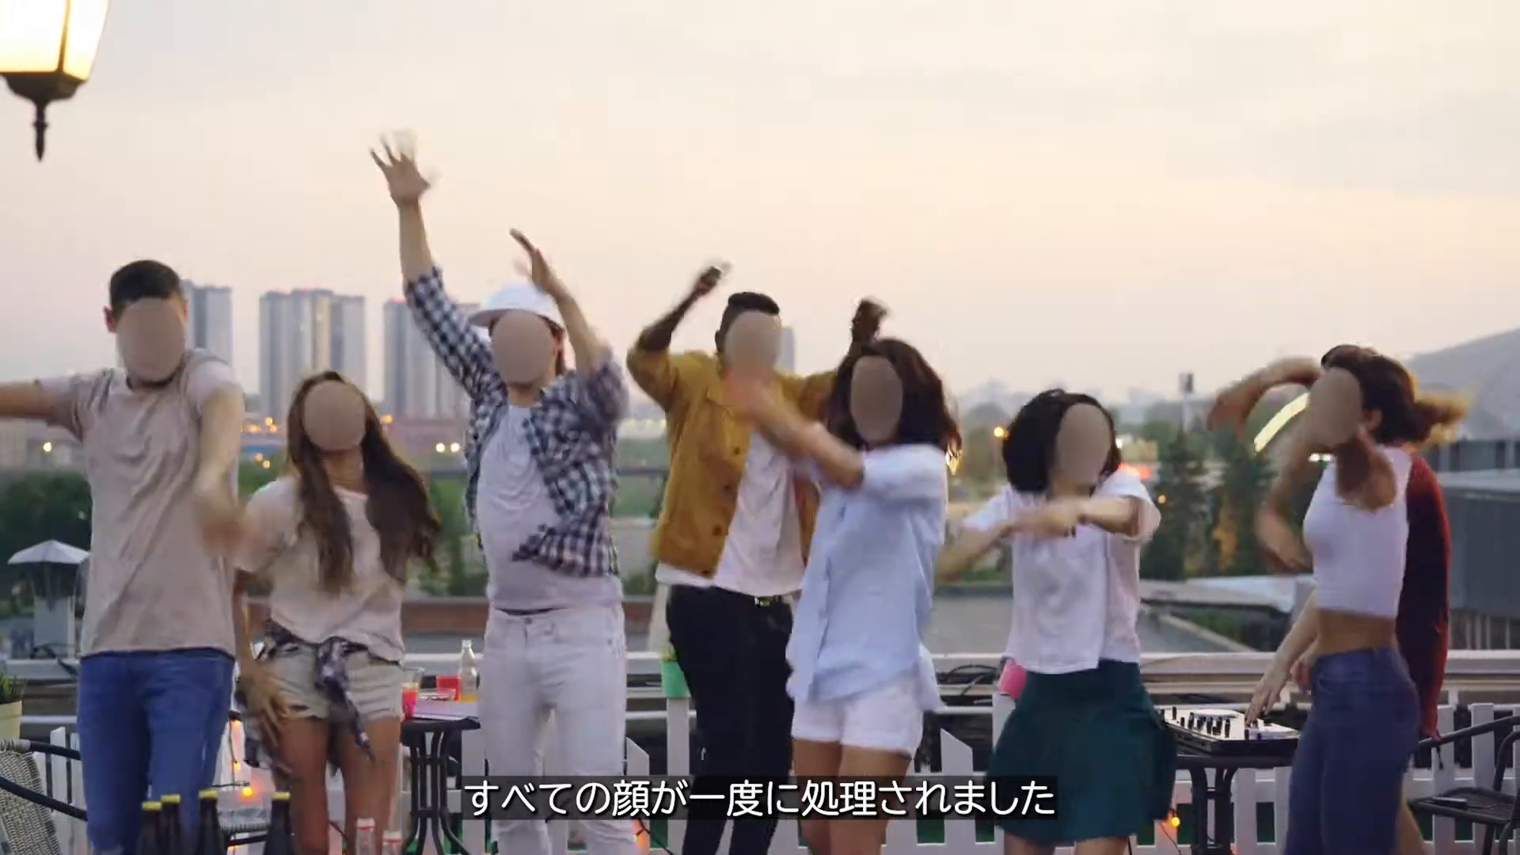
key("Escape")
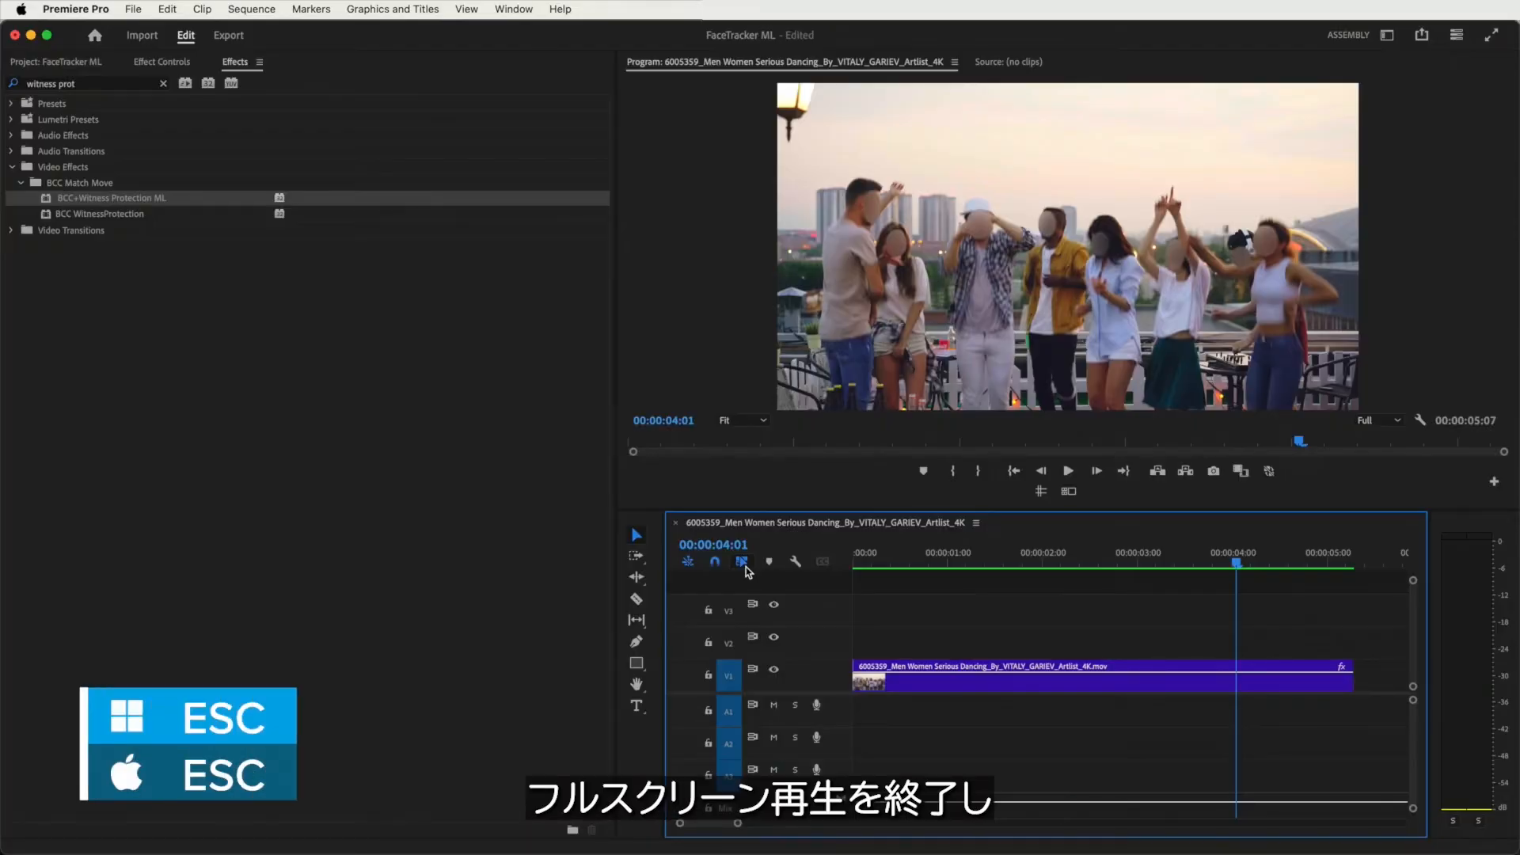
Inspect the dancing clip's face detection in the Face Detection Matte and Face Detection Overlay views, and return the view to Output
key("shift+5")
left_click(956, 674)
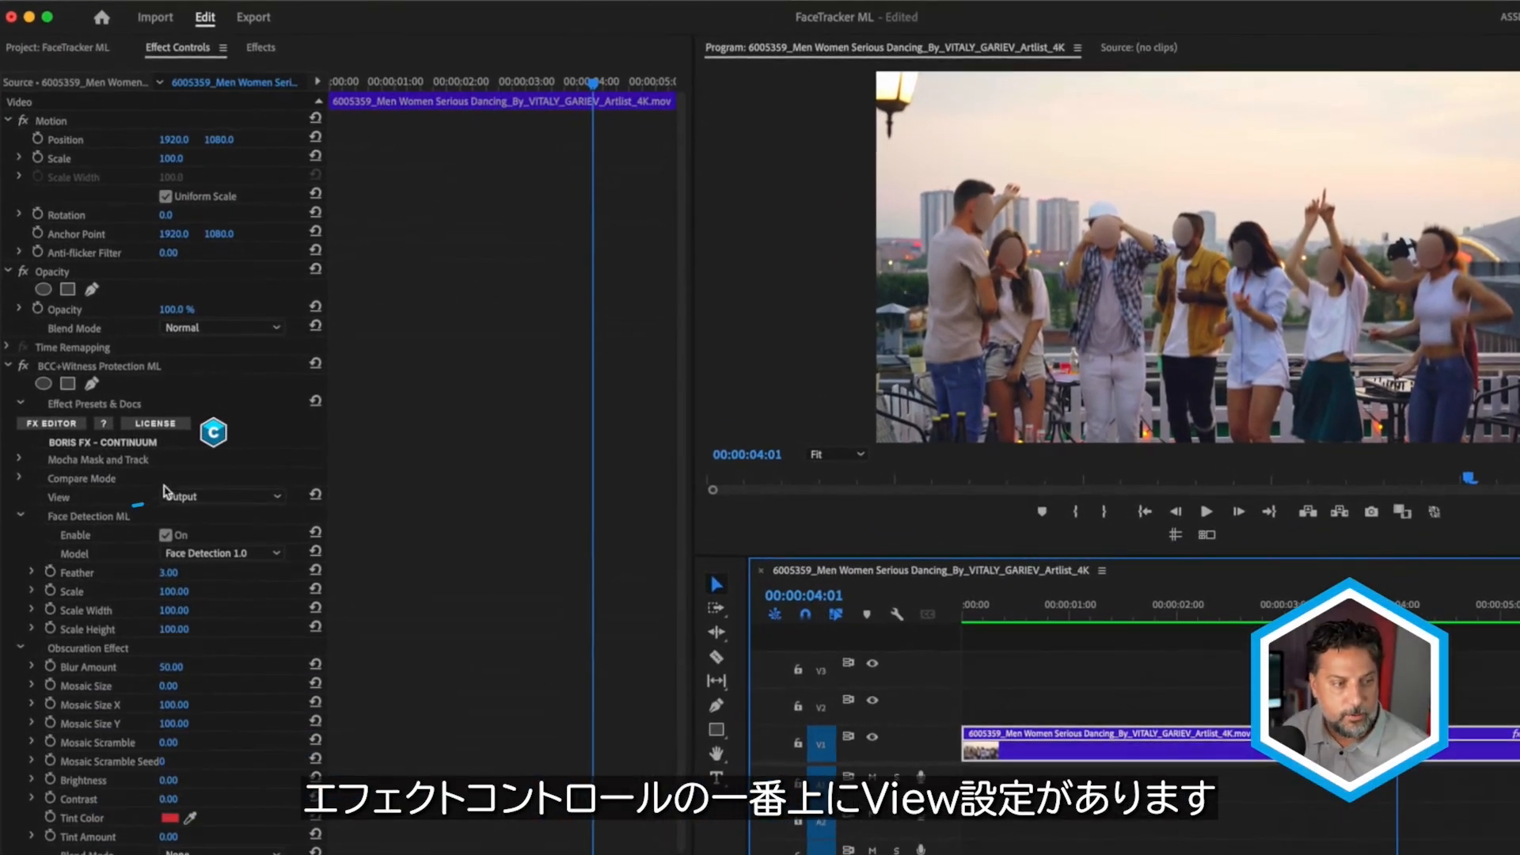
left_click(230, 498)
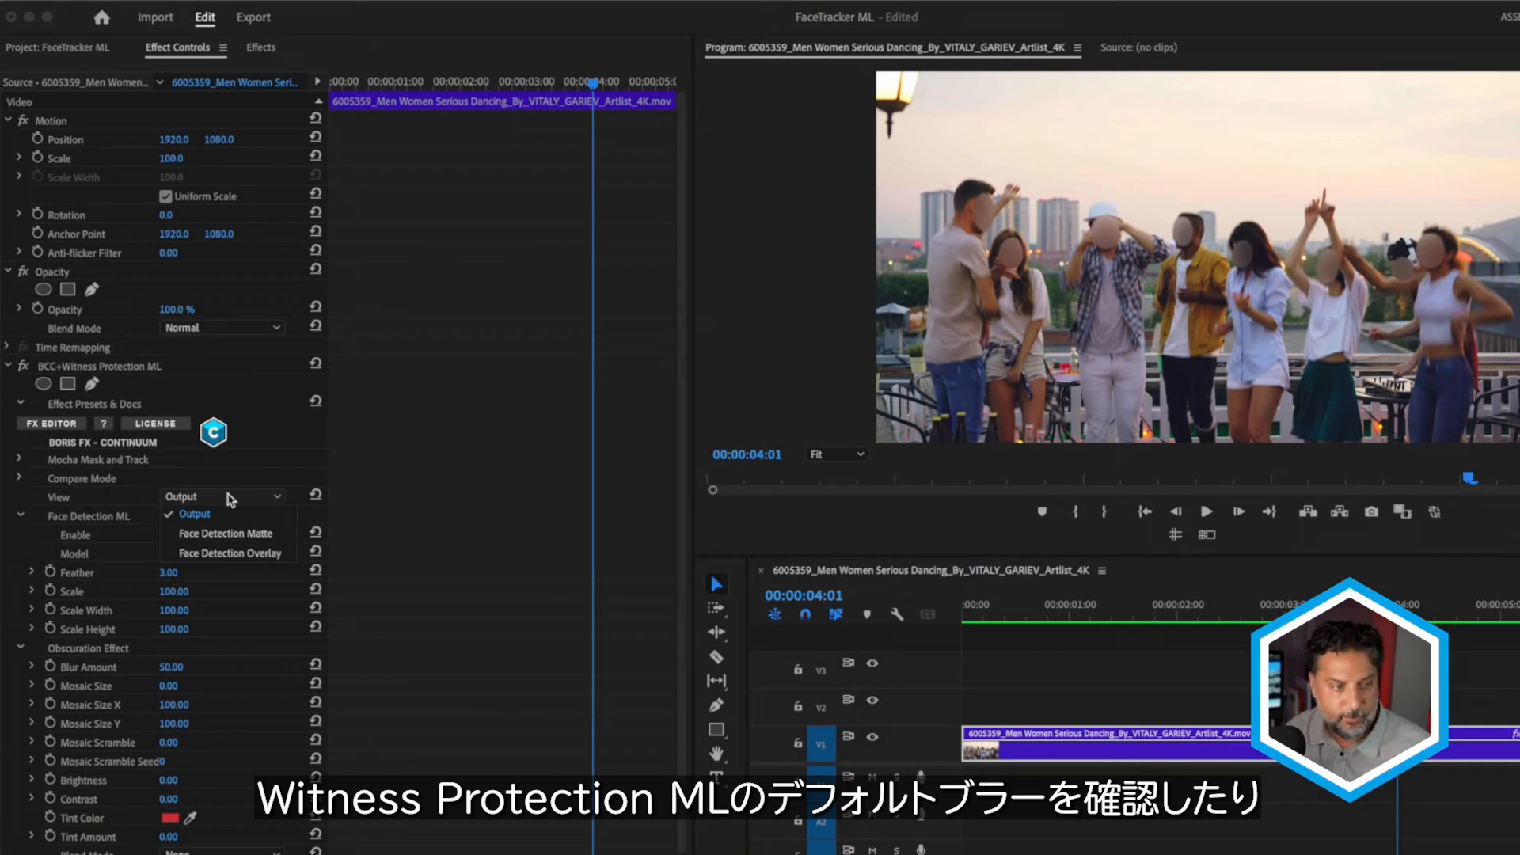
left_click(227, 534)
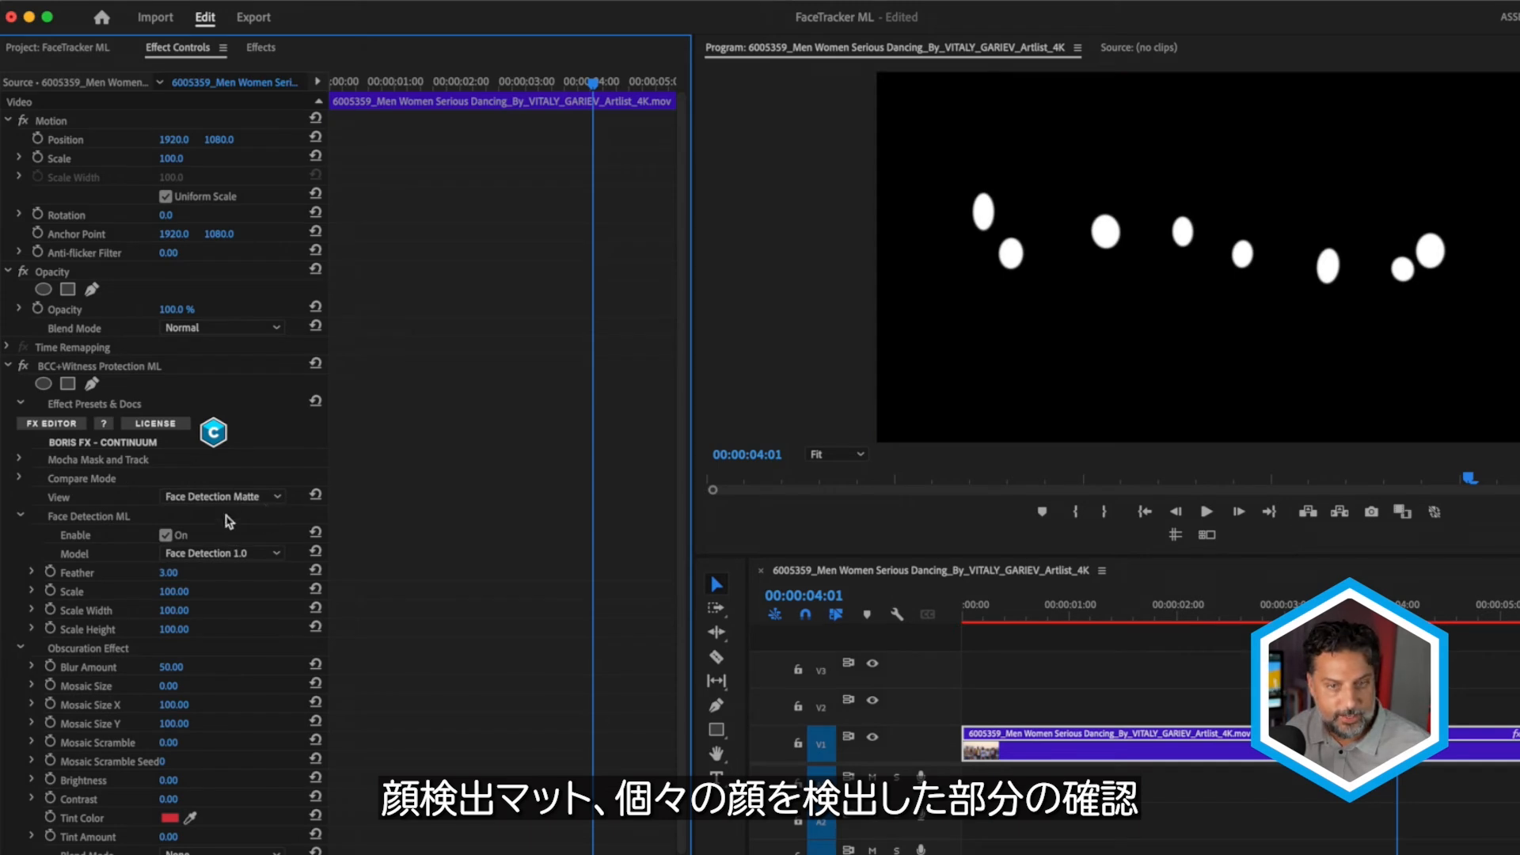
left_click(250, 499)
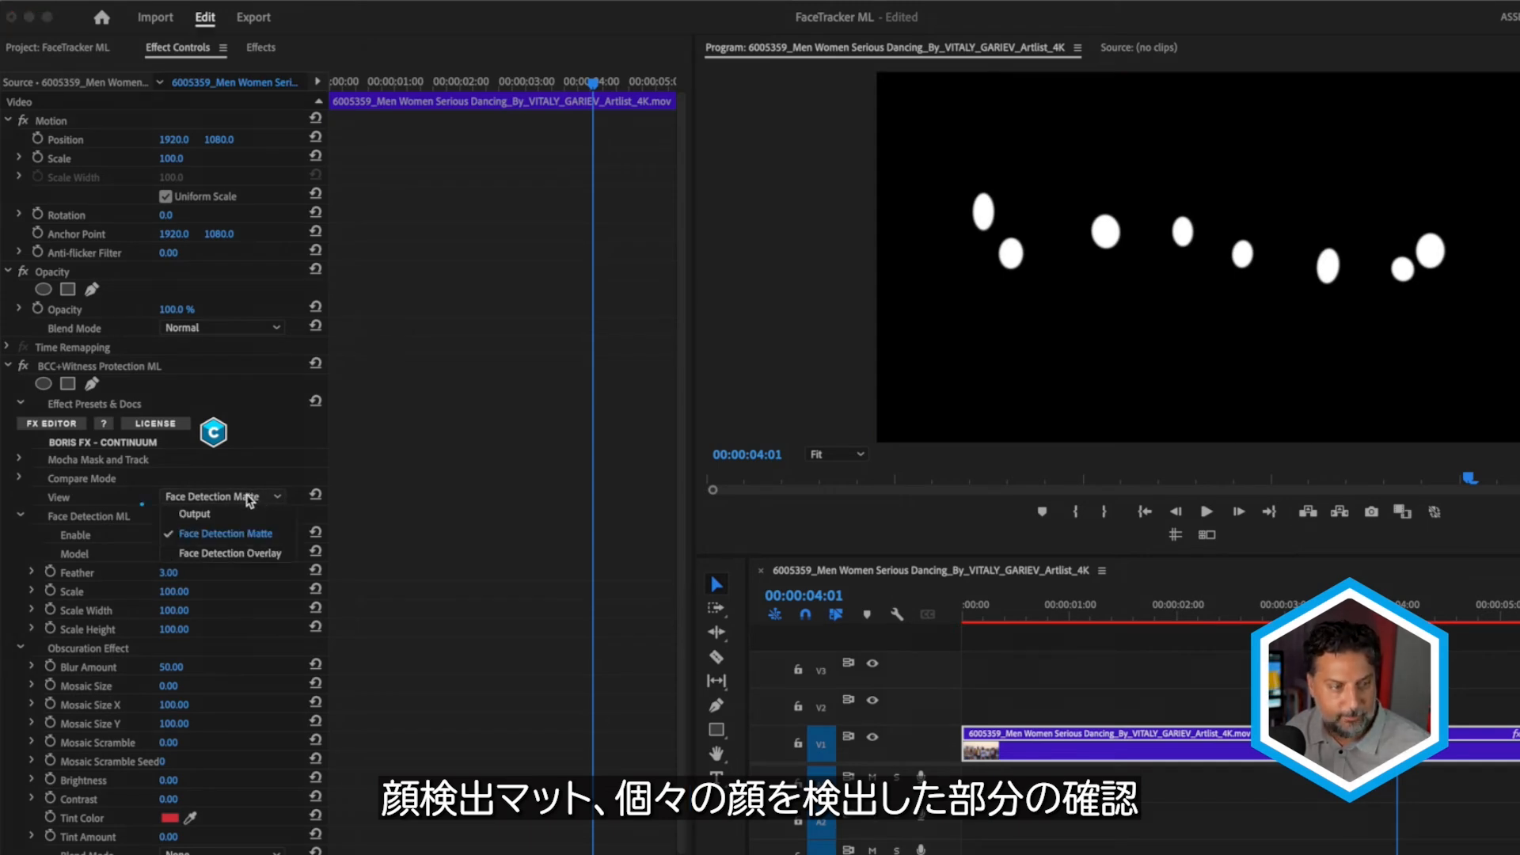
left_click(247, 553)
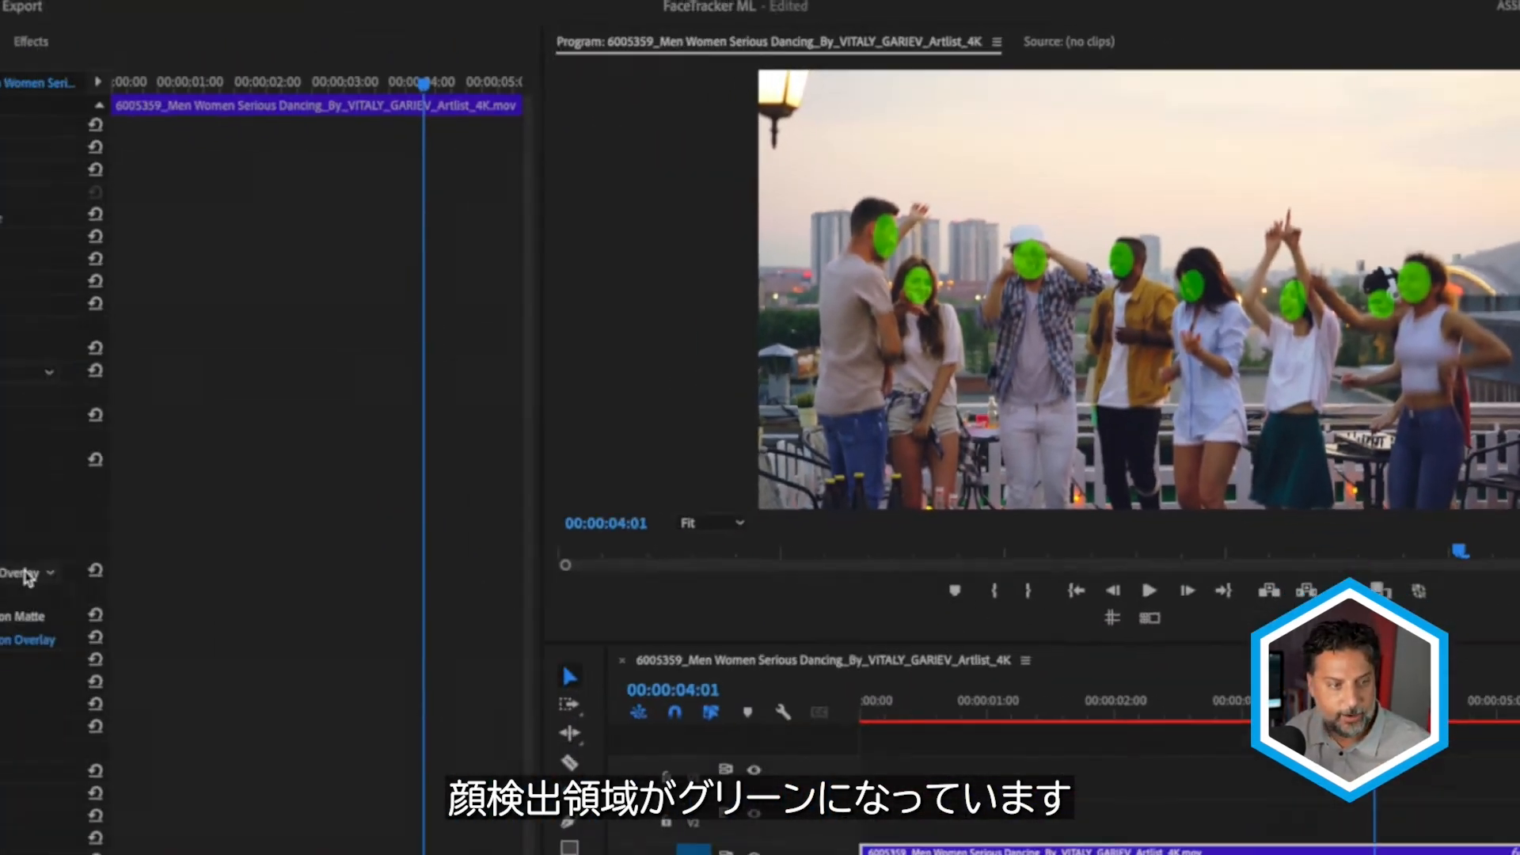
left_click(222, 497)
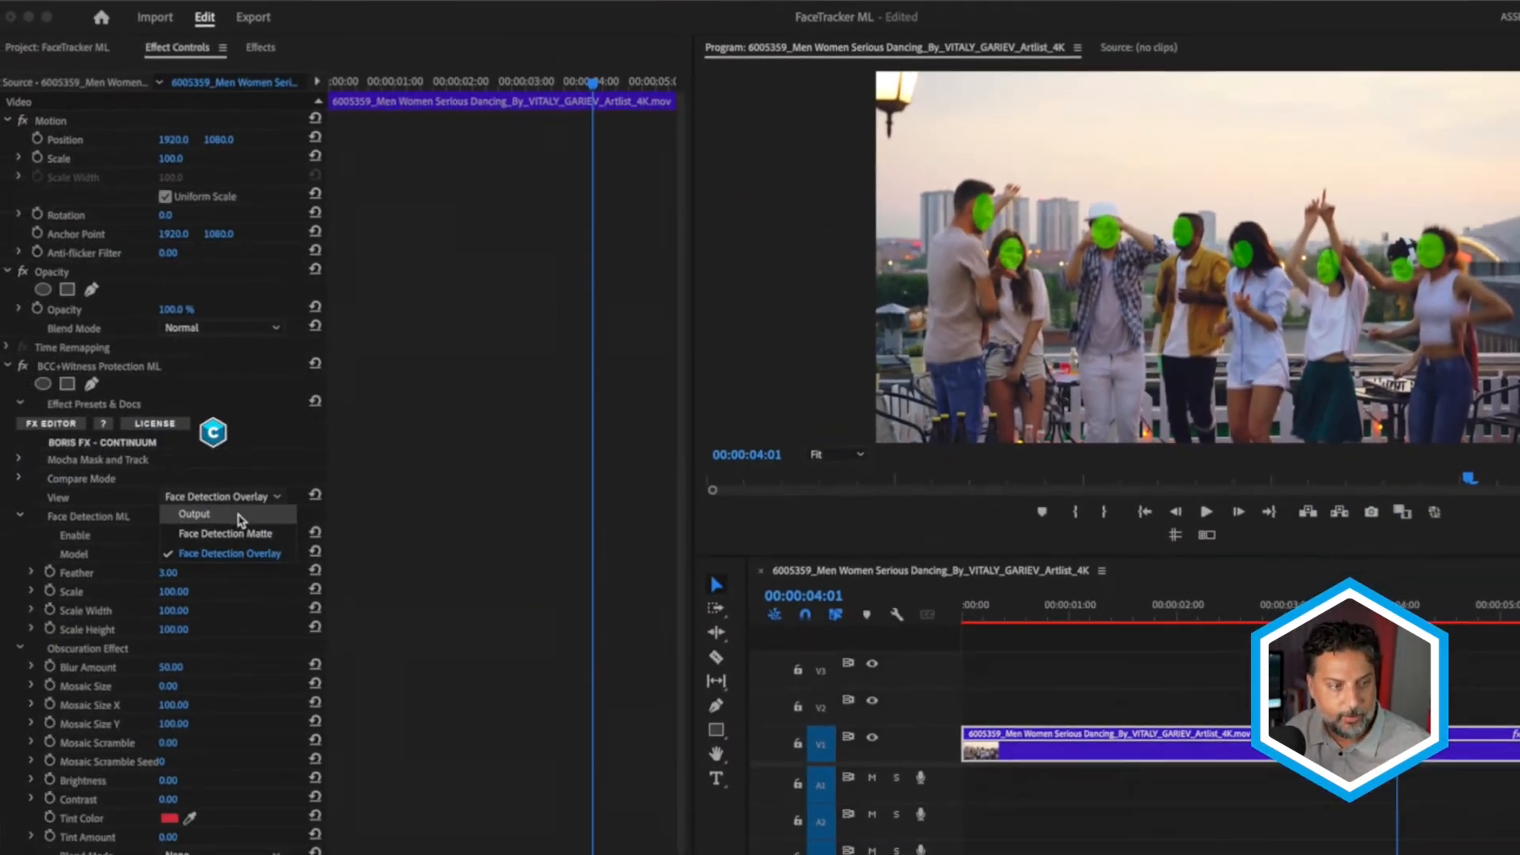
left_click(237, 516)
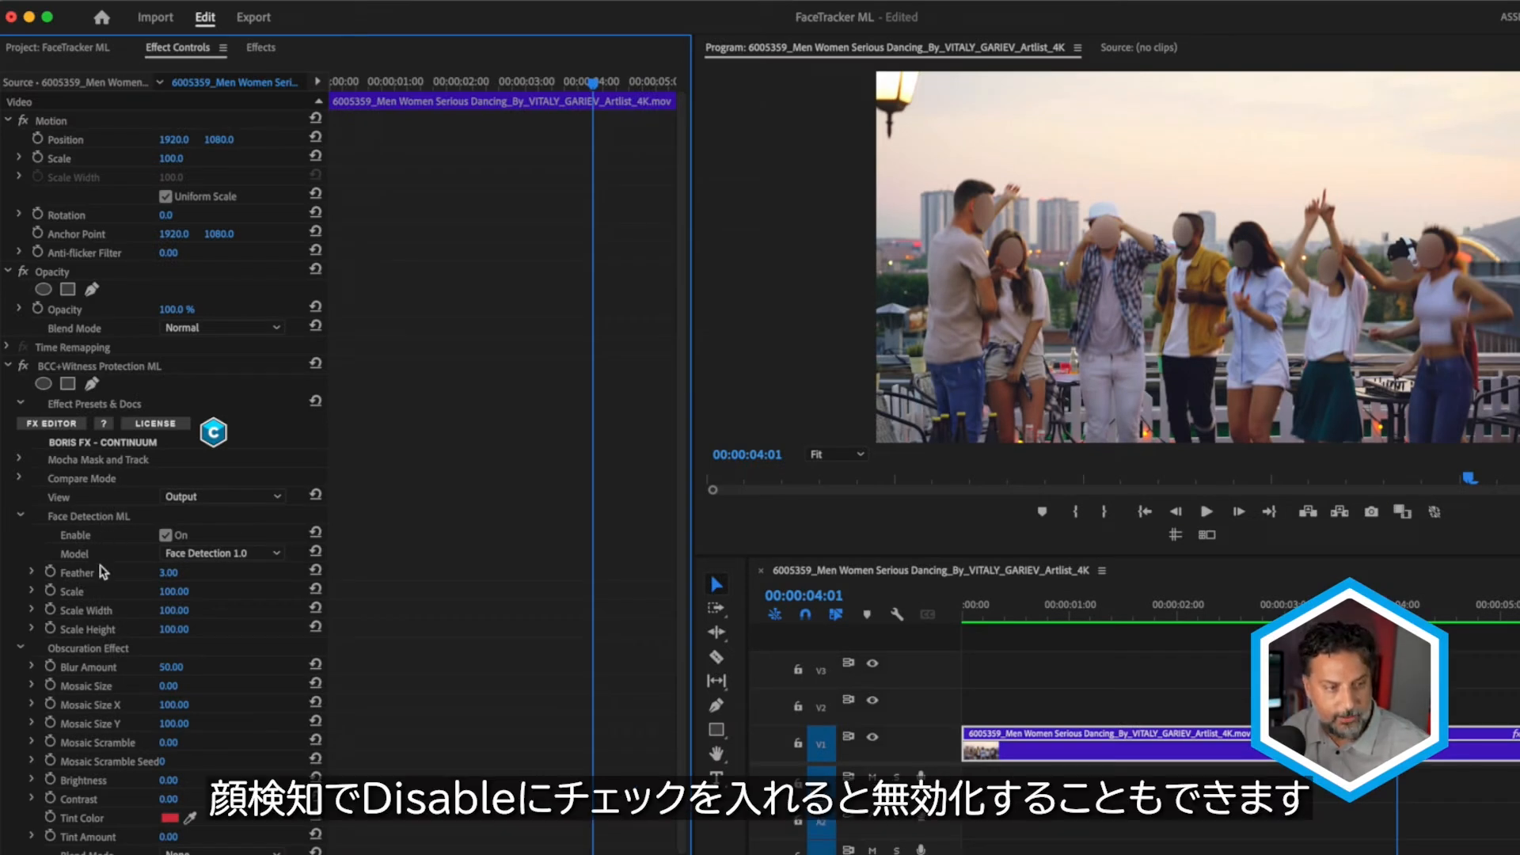
Disable Face Detection ML to compare the blur without it, and enable it again
left_click(166, 536)
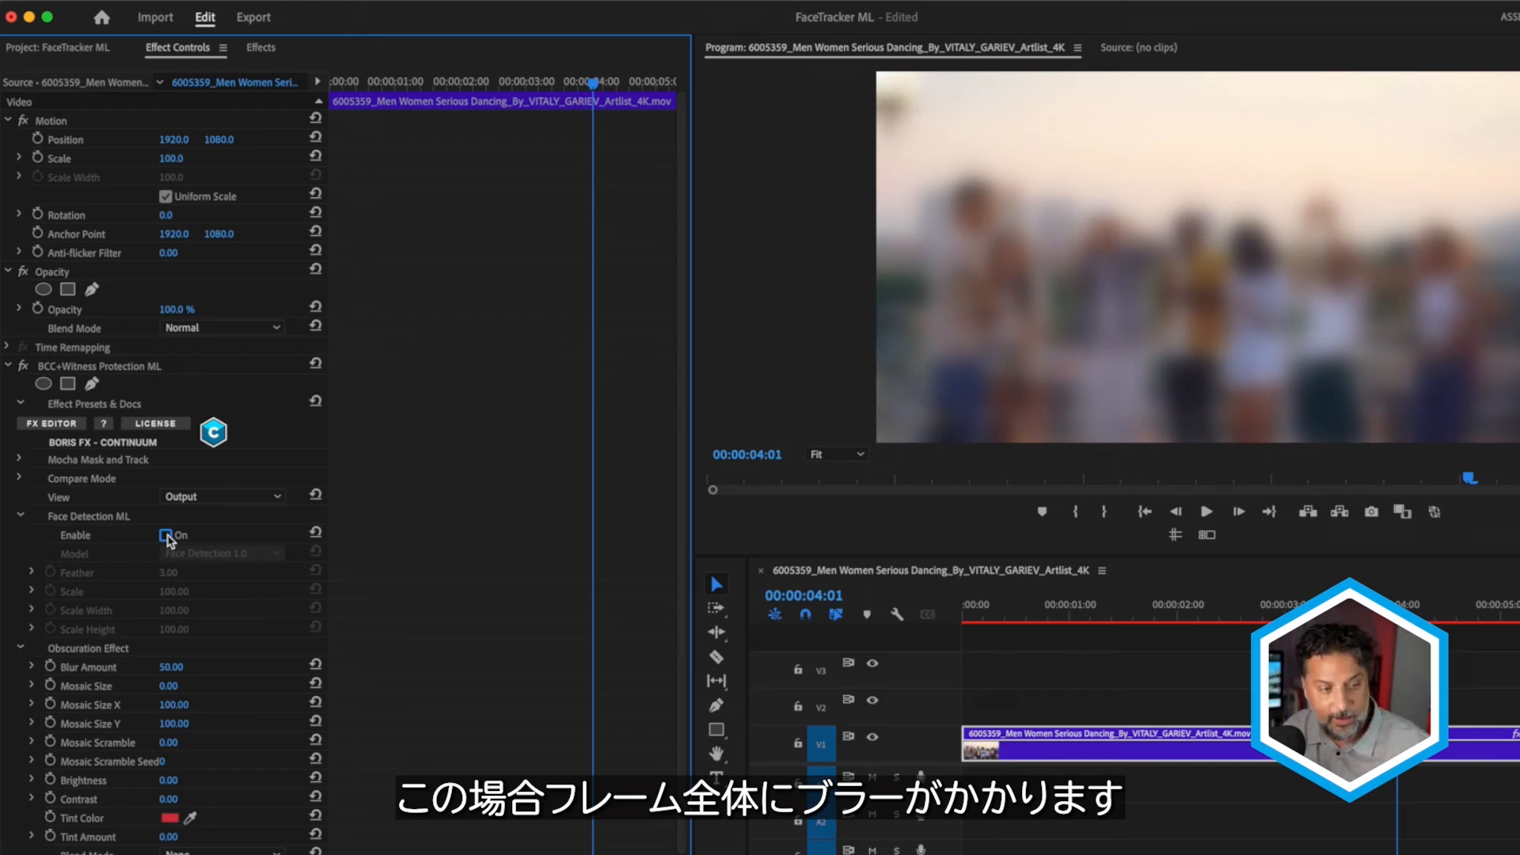
left_click(165, 536)
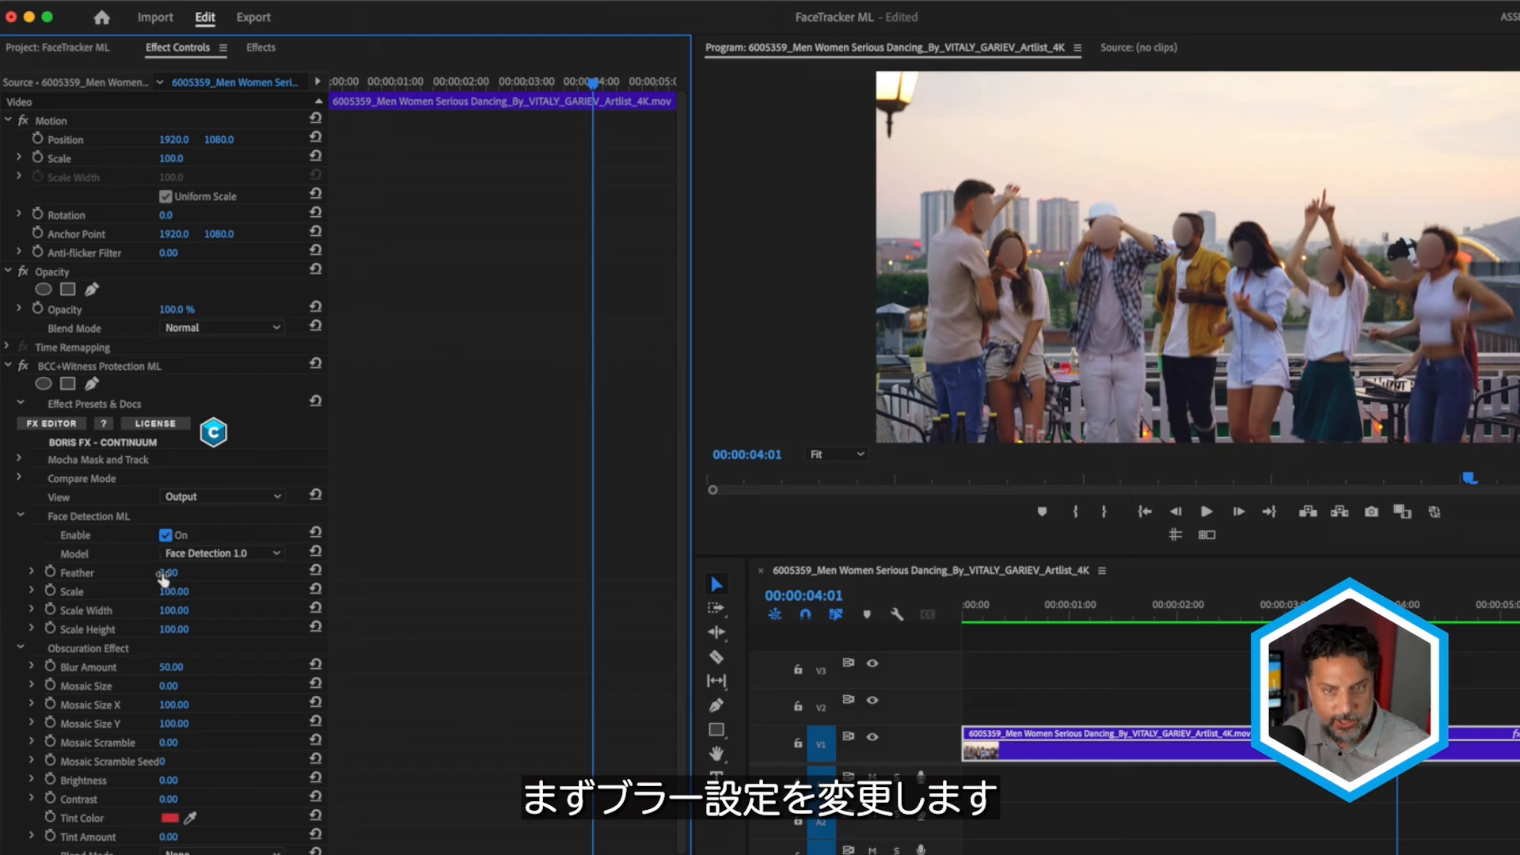
Set the face detection Feather to 10 and Scale to 115
left_click(168, 572)
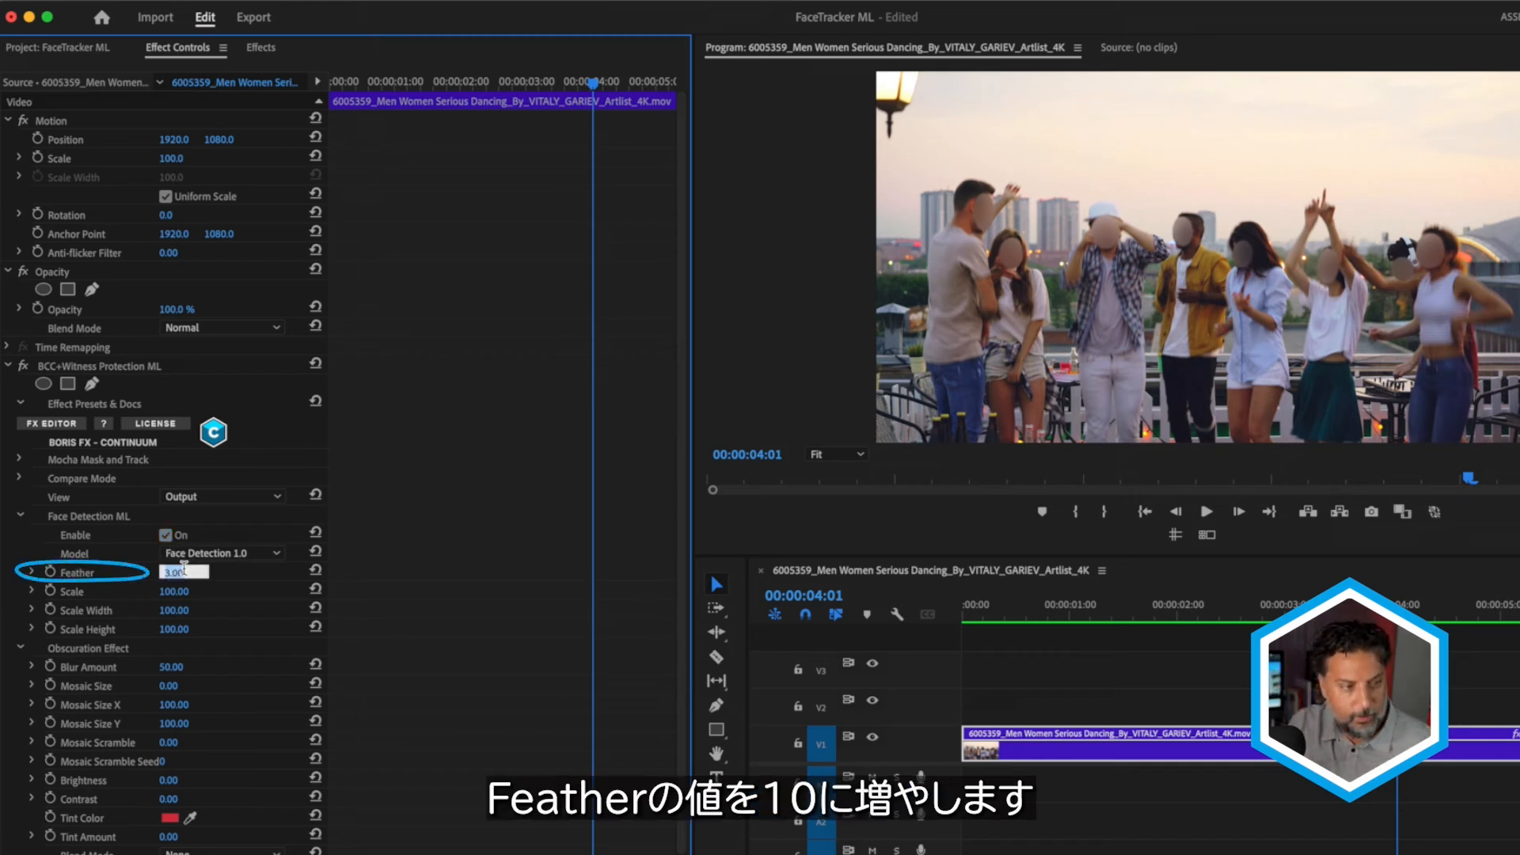
type("10")
key("Return")
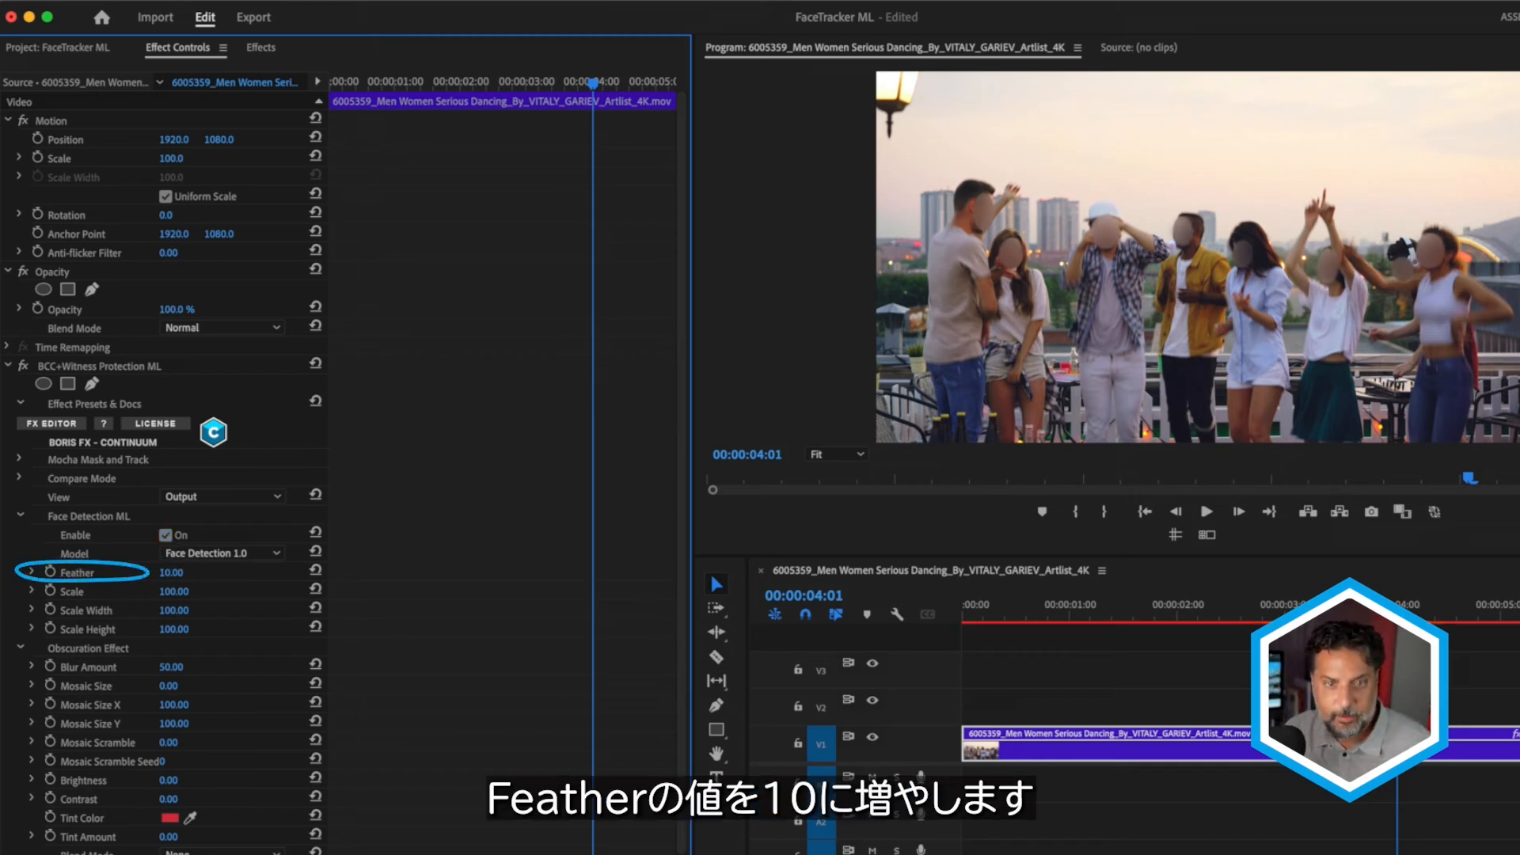
left_click(182, 590)
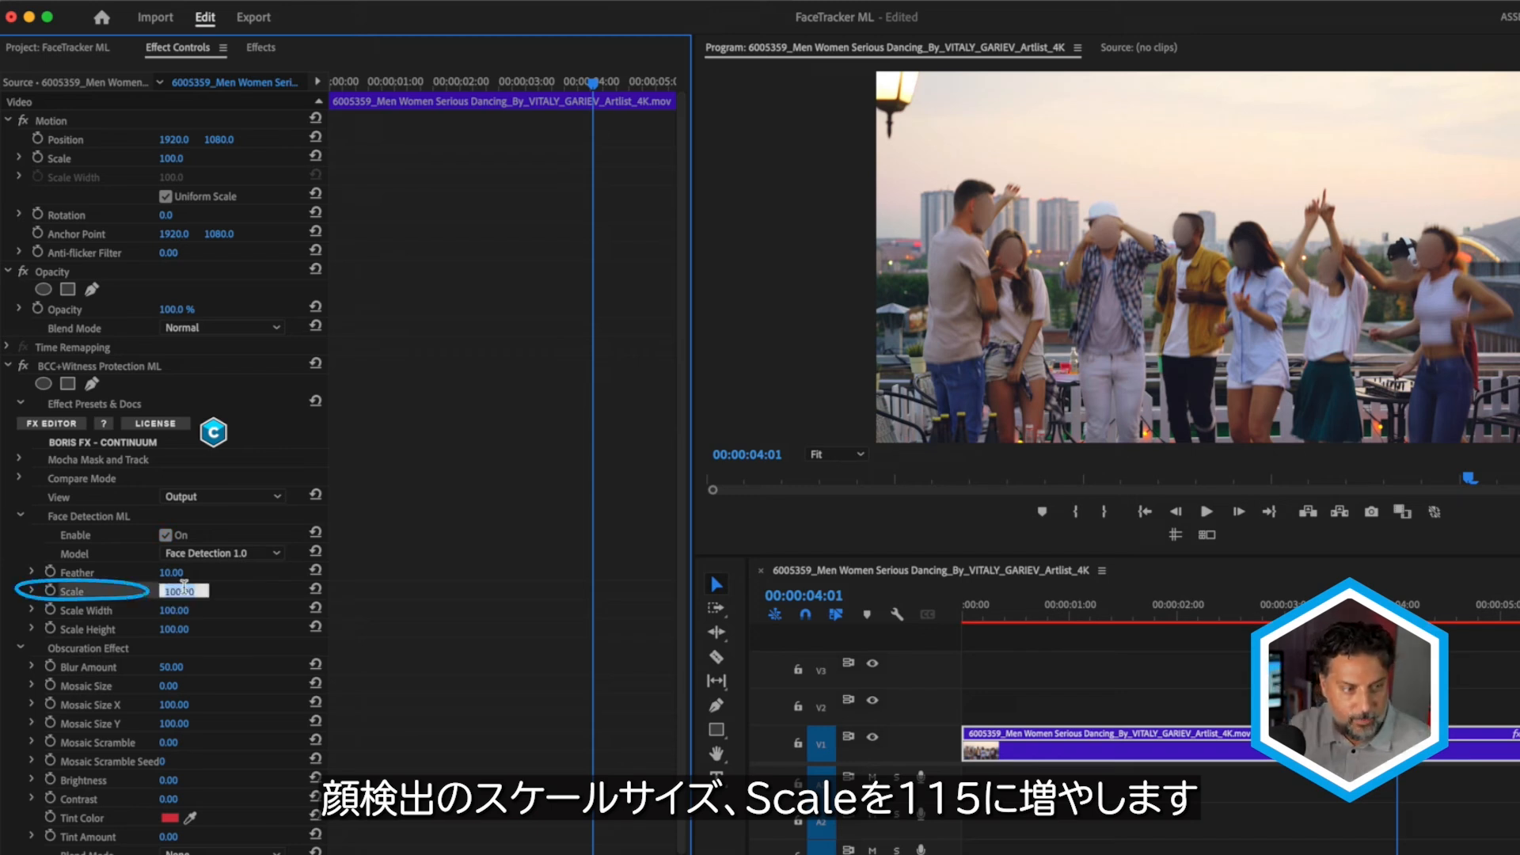
type("115")
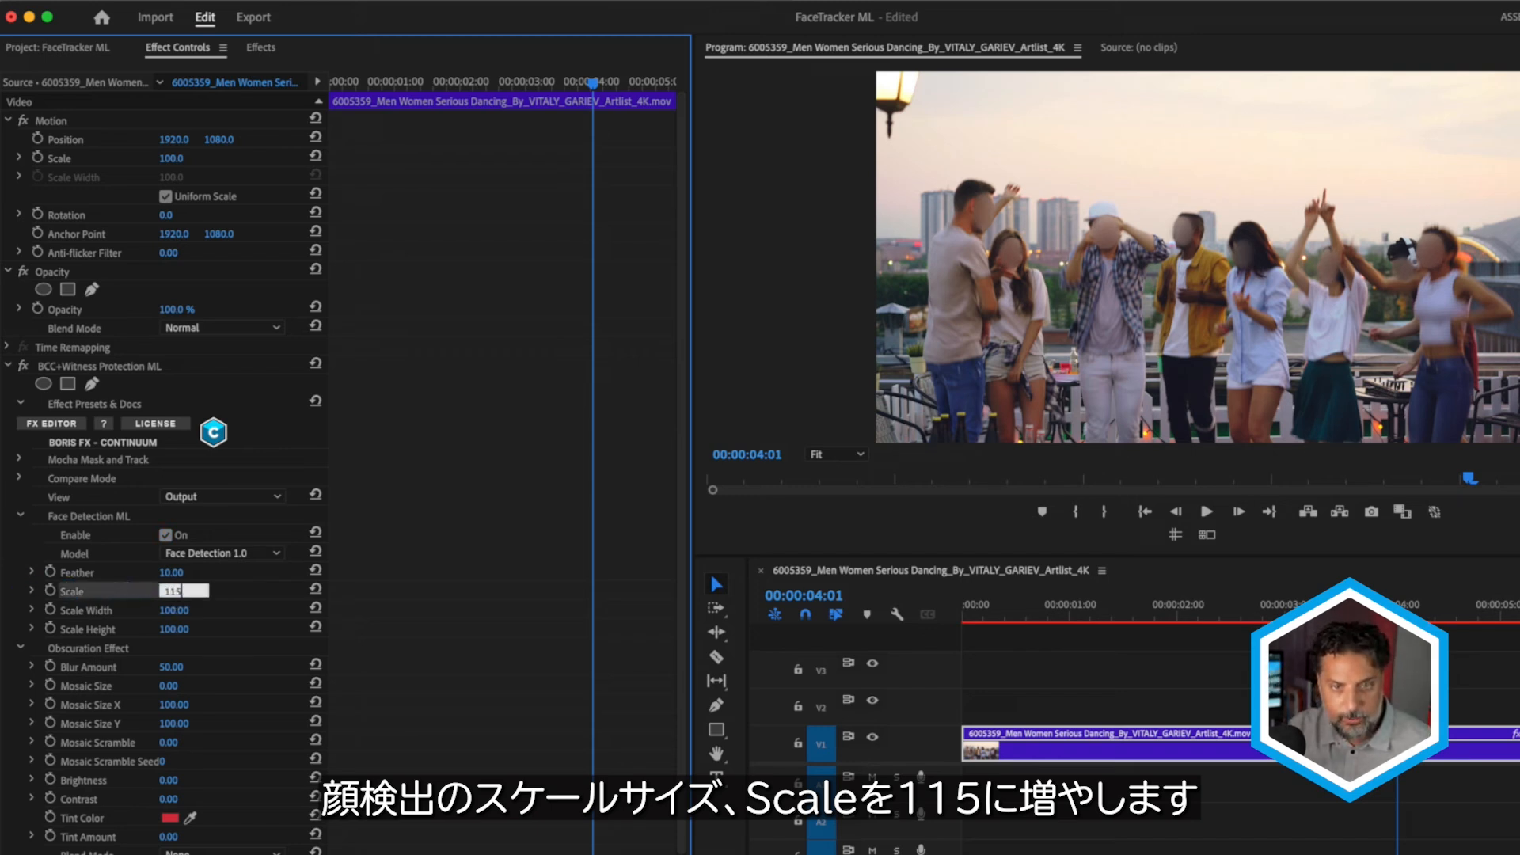
key("Return")
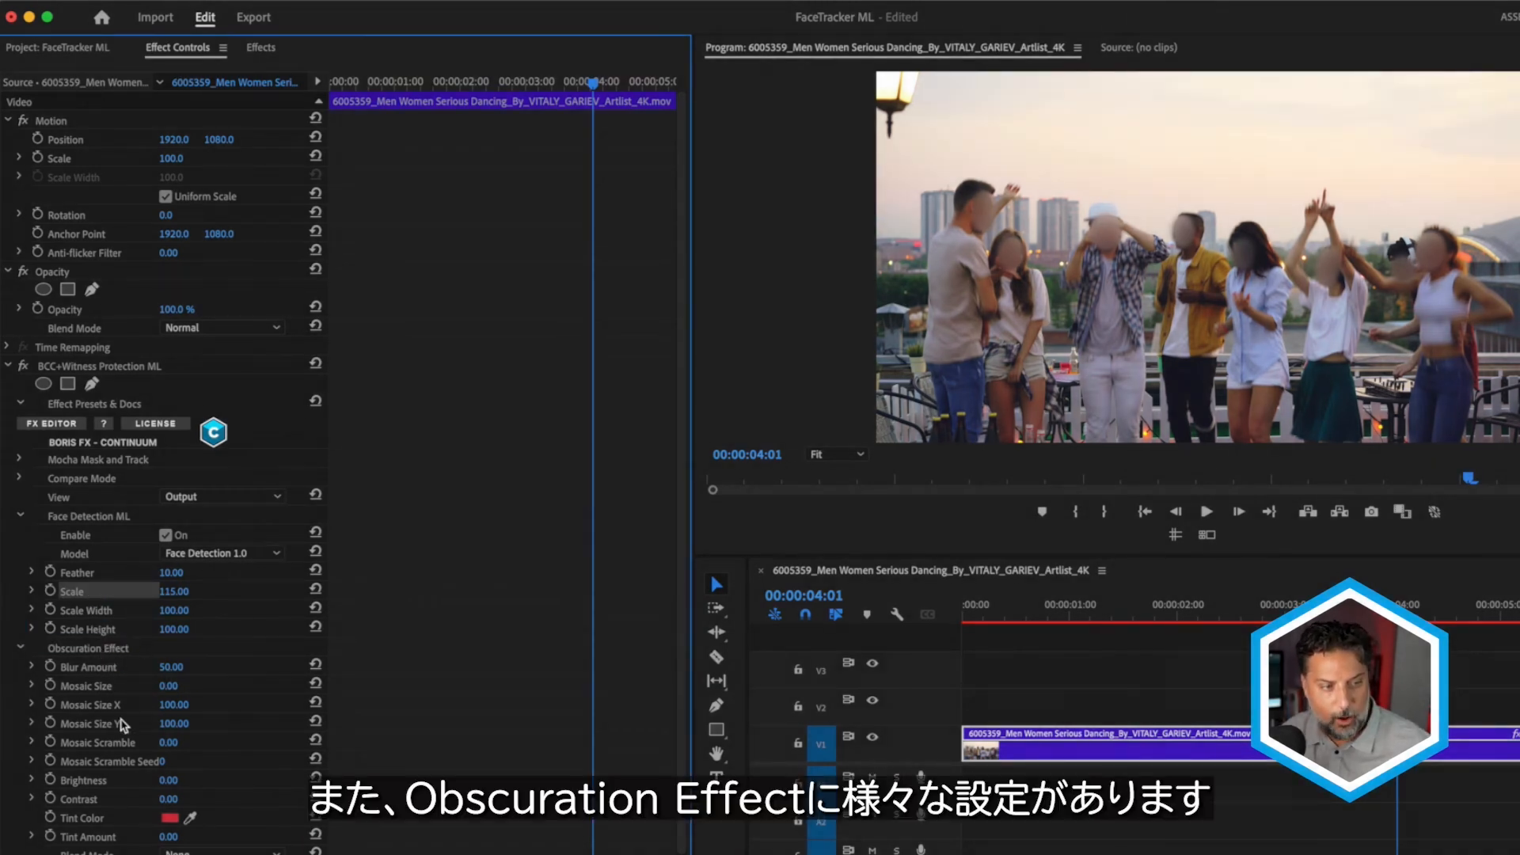
Replace the face blur with a mosaic by setting Blur Amount to 0 and Mosaic Size to 51
left_click(171, 667)
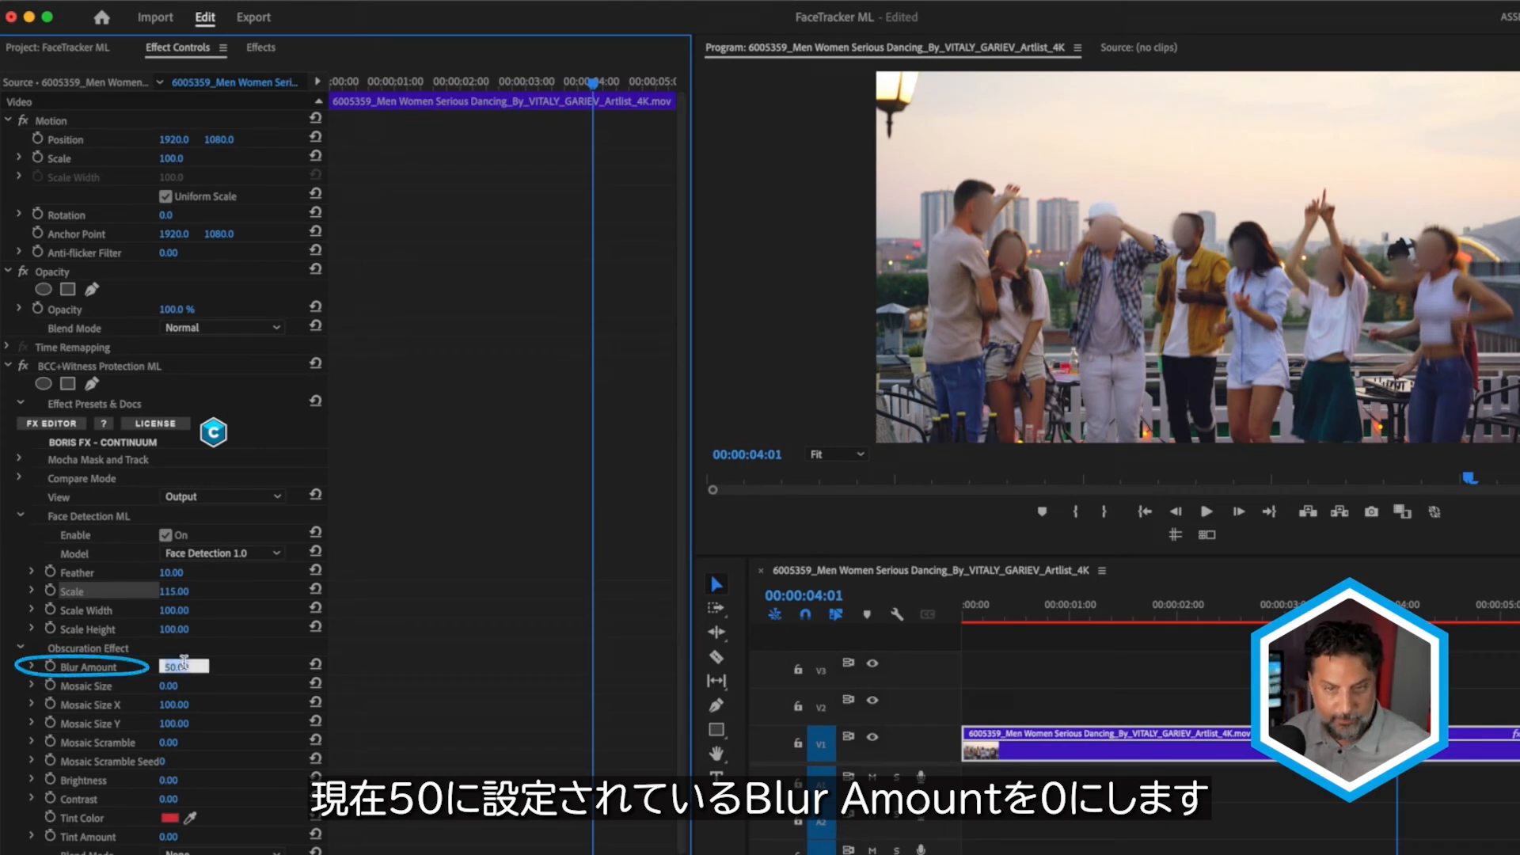
type("0")
key("Return")
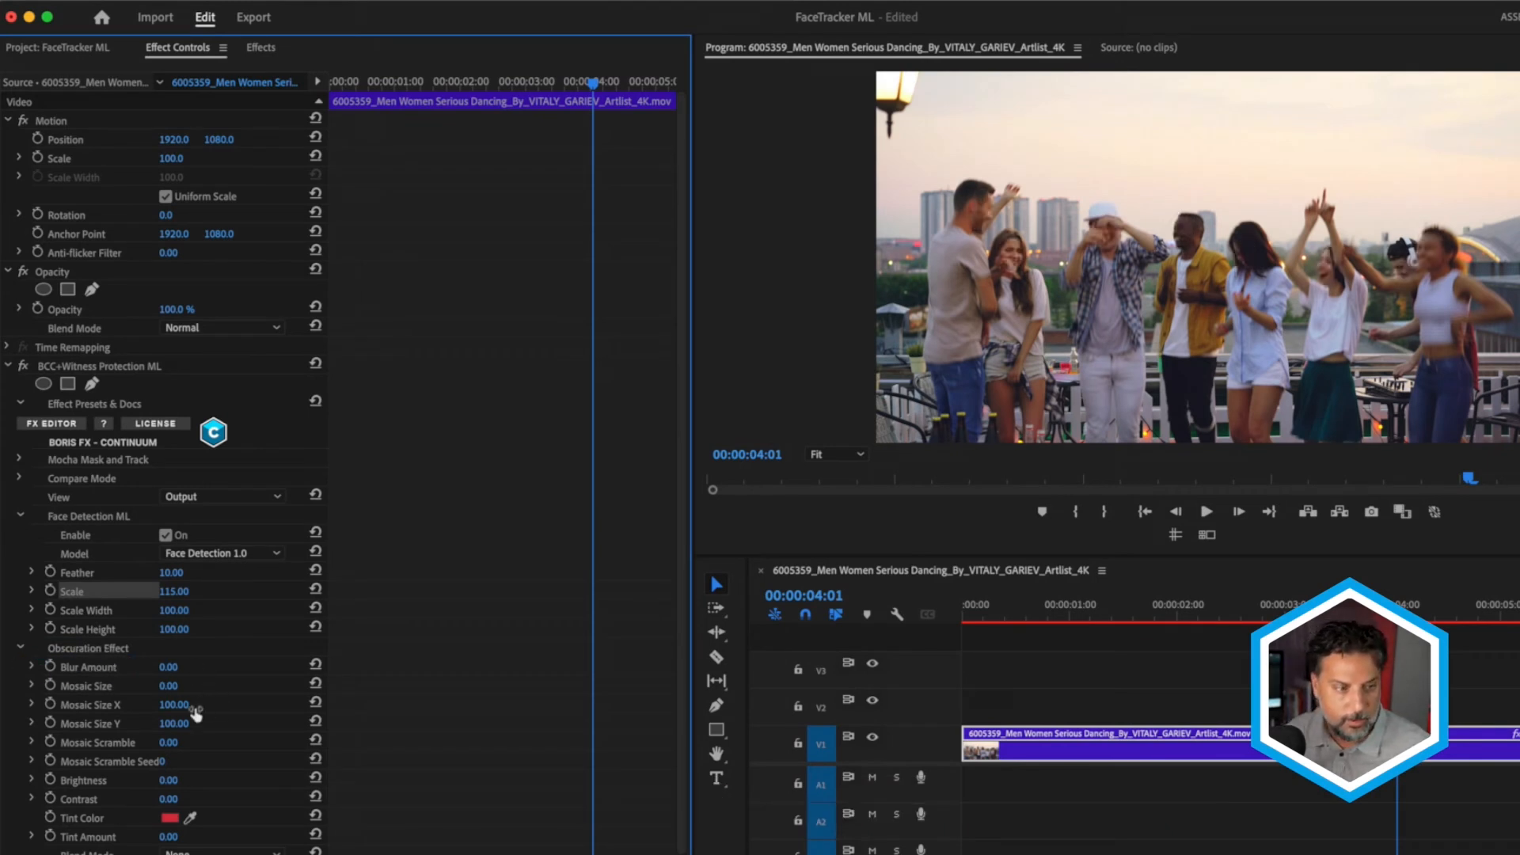
left_click(170, 685)
type("11")
key("Return")
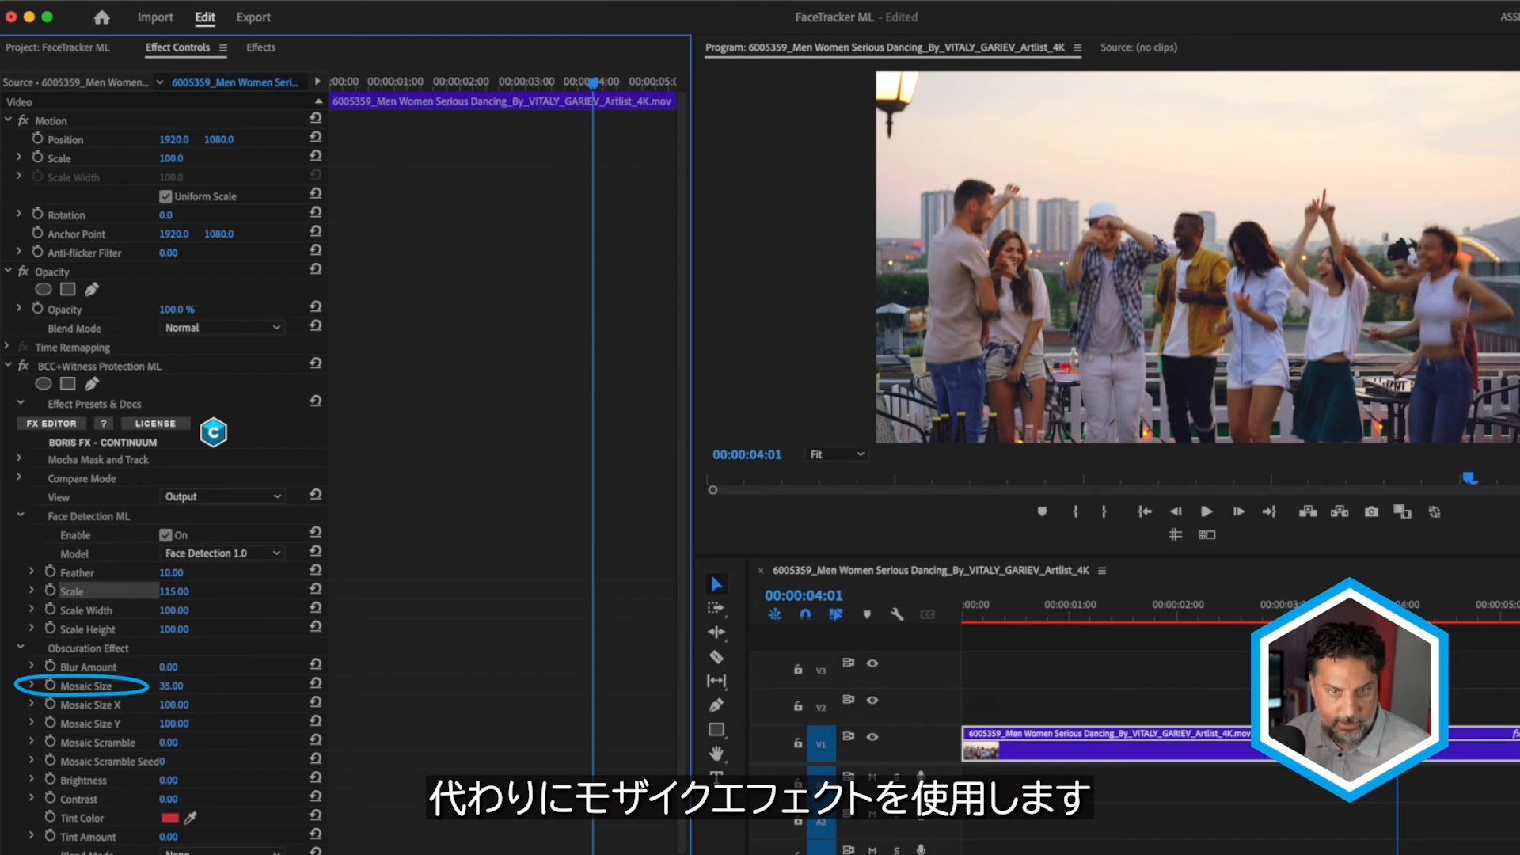
left_click_drag(178, 686, 185, 687)
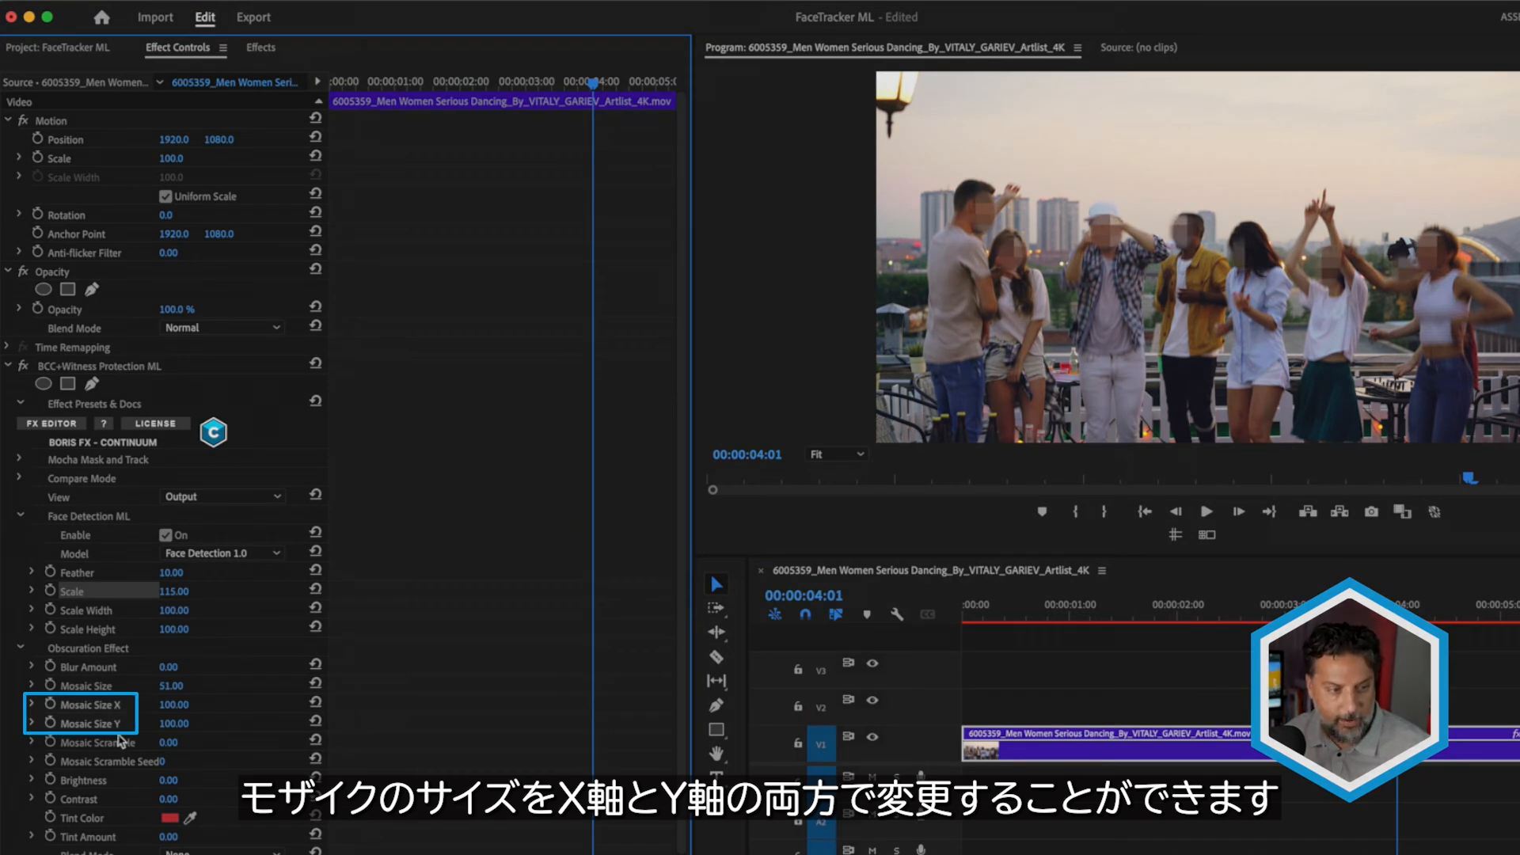
Raise the obscuration's Mosaic Scramble to 54 and its Tint Amount to 100
left_click_drag(169, 742, 184, 745)
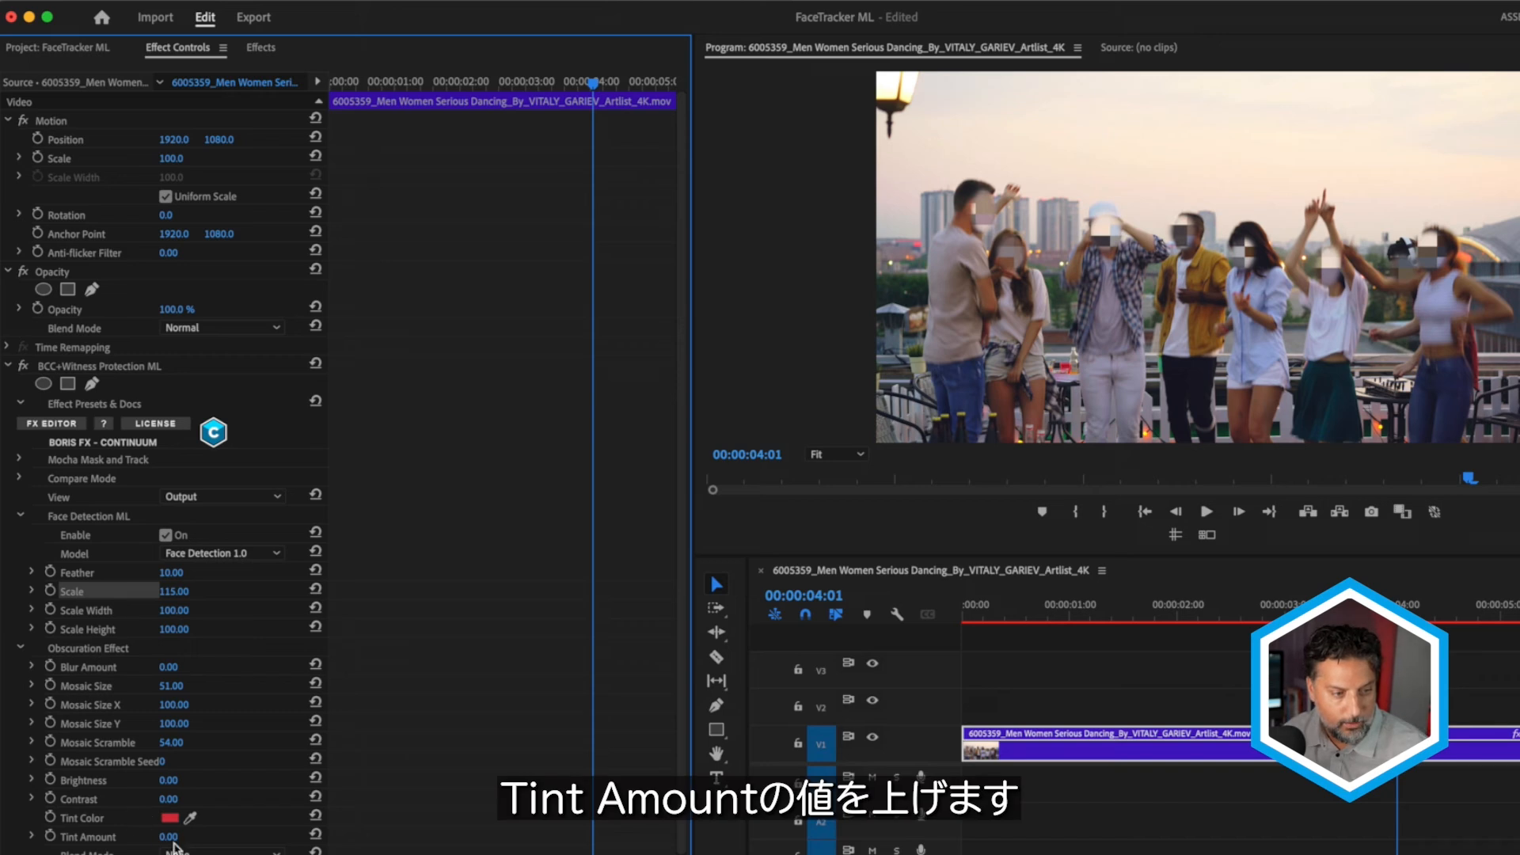
left_click_drag(168, 837, 220, 838)
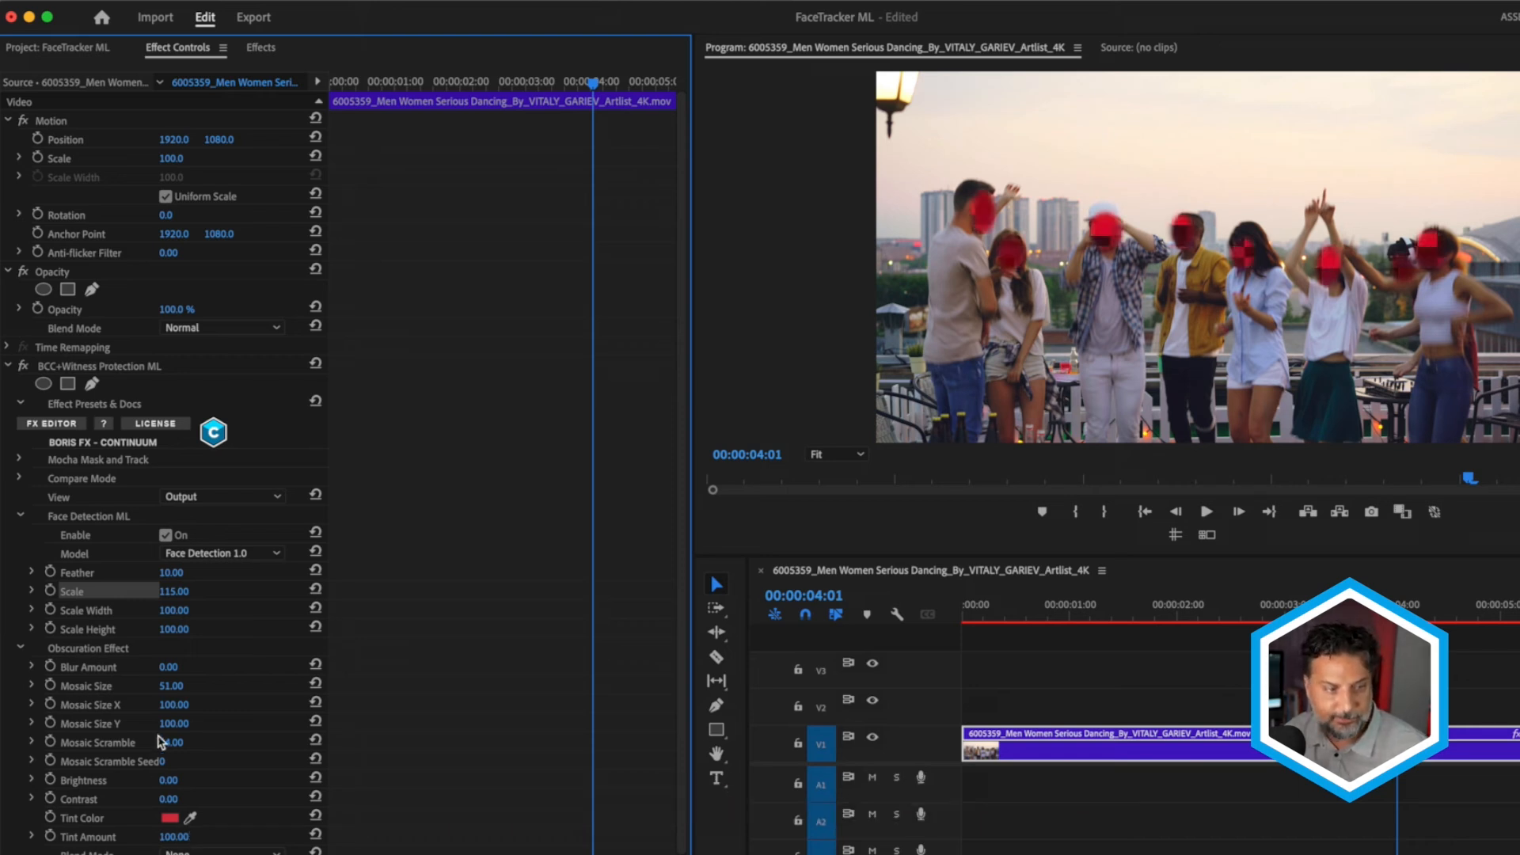
Reduce the Mosaic Size to 0 and set the Blur Amount to 20
left_click_drag(183, 687, 119, 687)
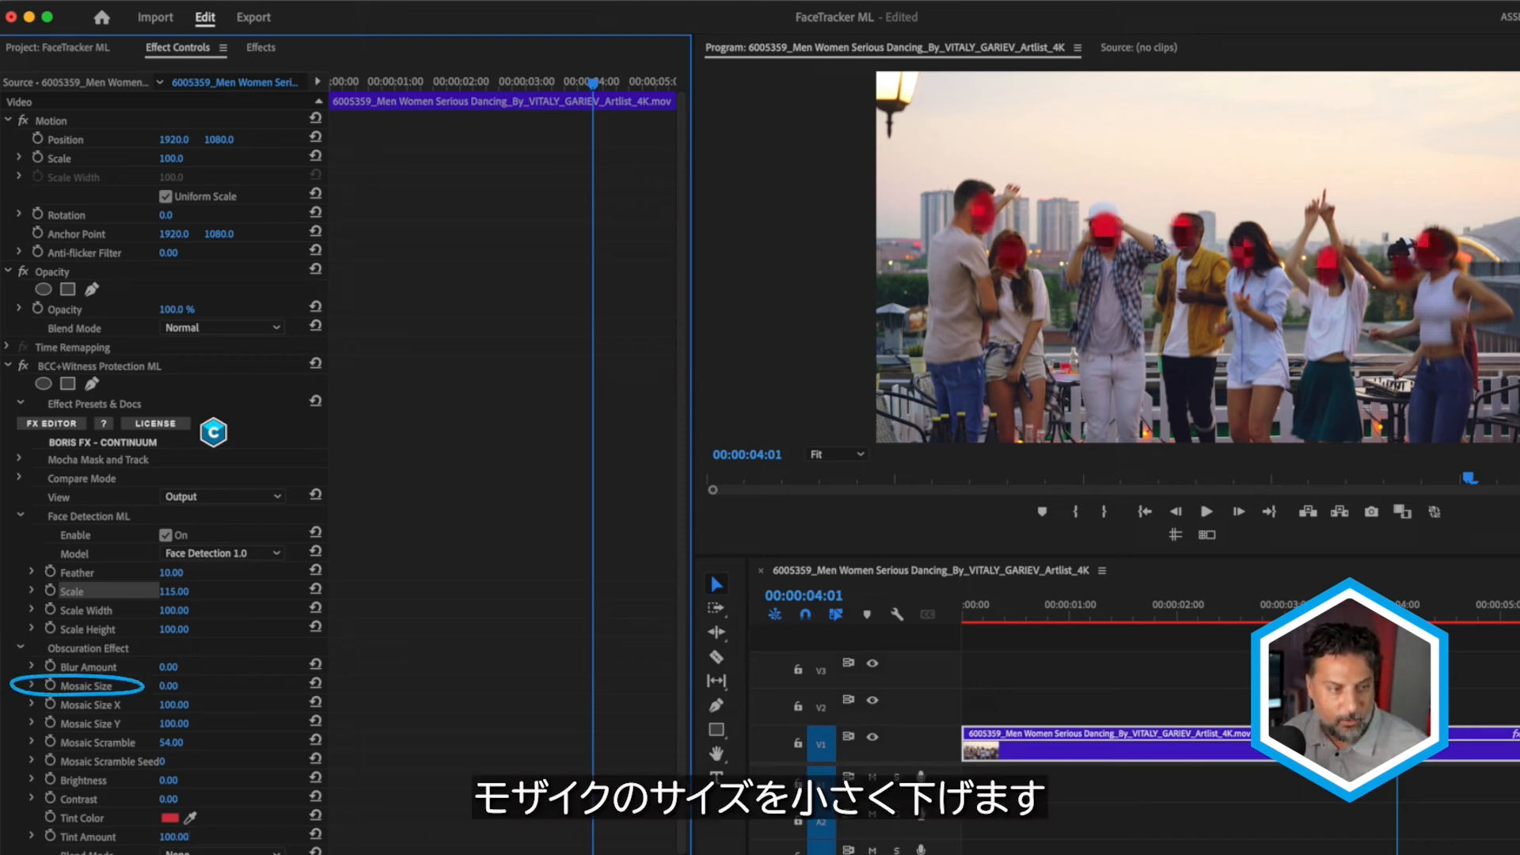
left_click(168, 667)
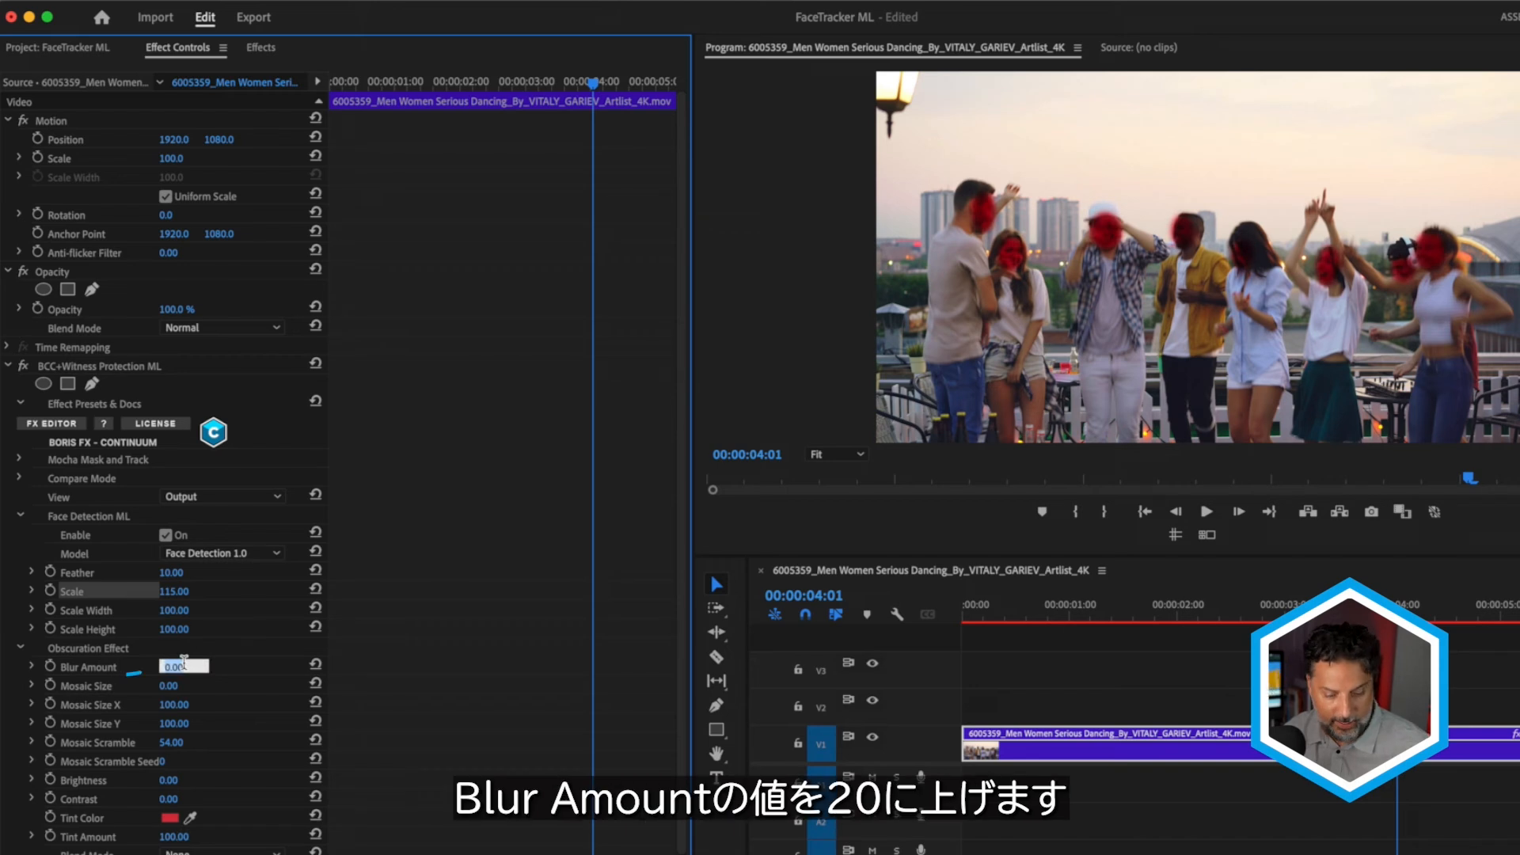
type("20")
key("Return")
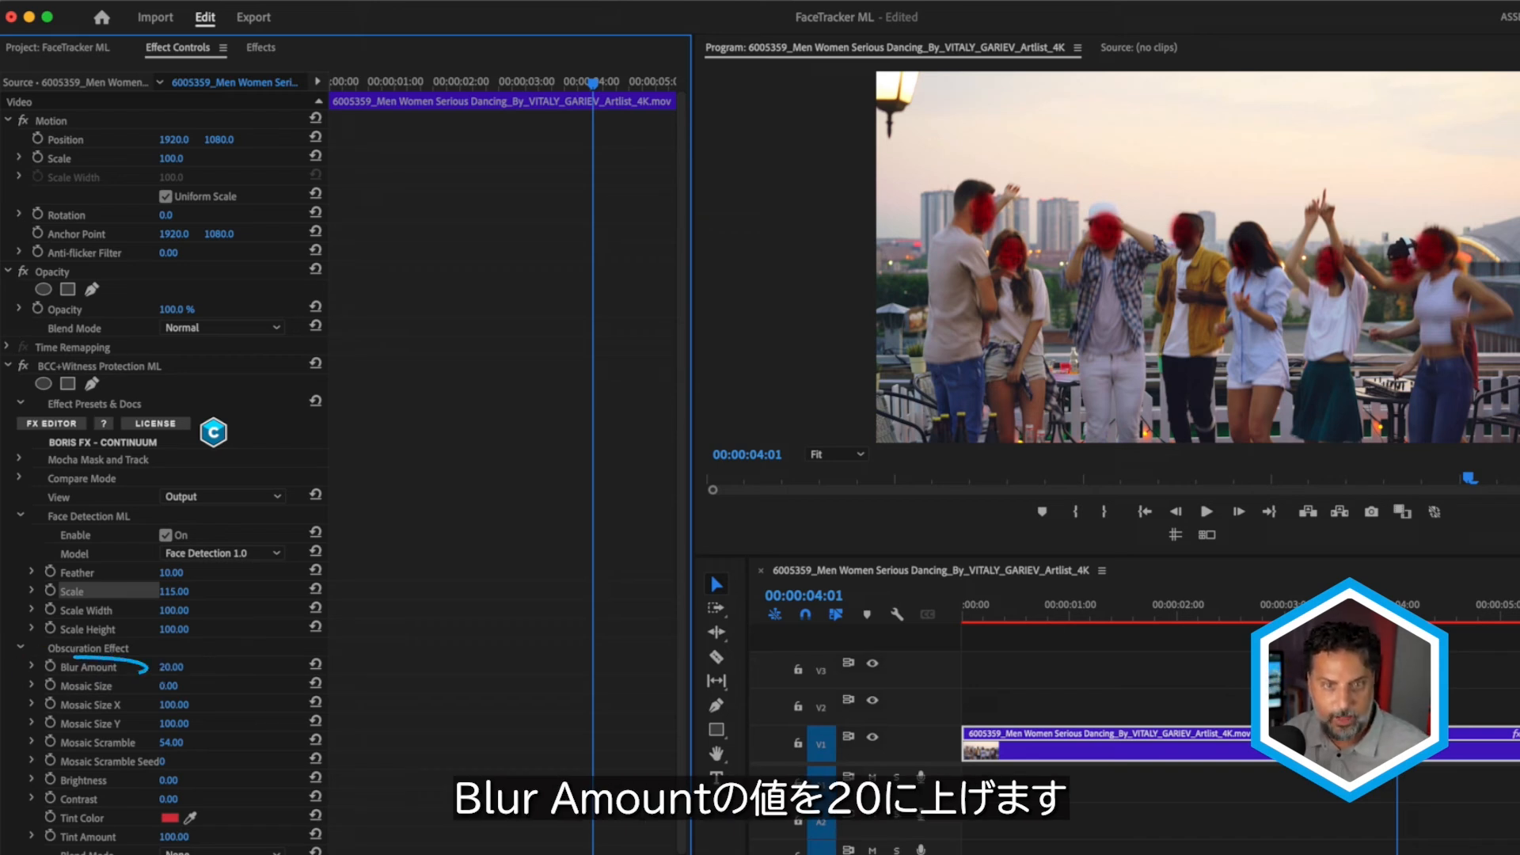
Change the obscuration's Tint Color to orange
left_click(170, 818)
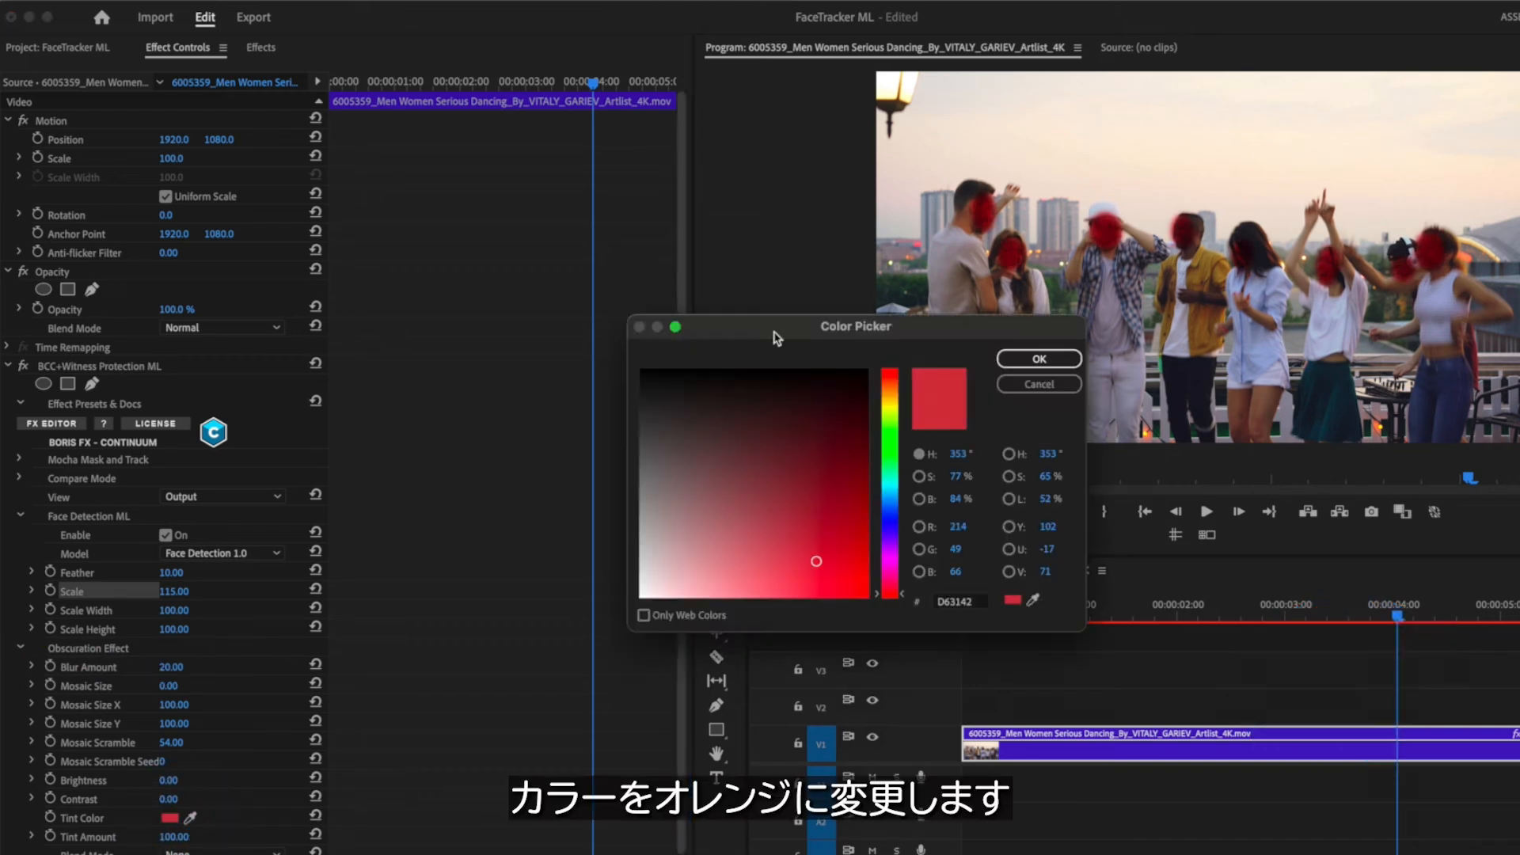
left_click(891, 390)
left_click(1033, 363)
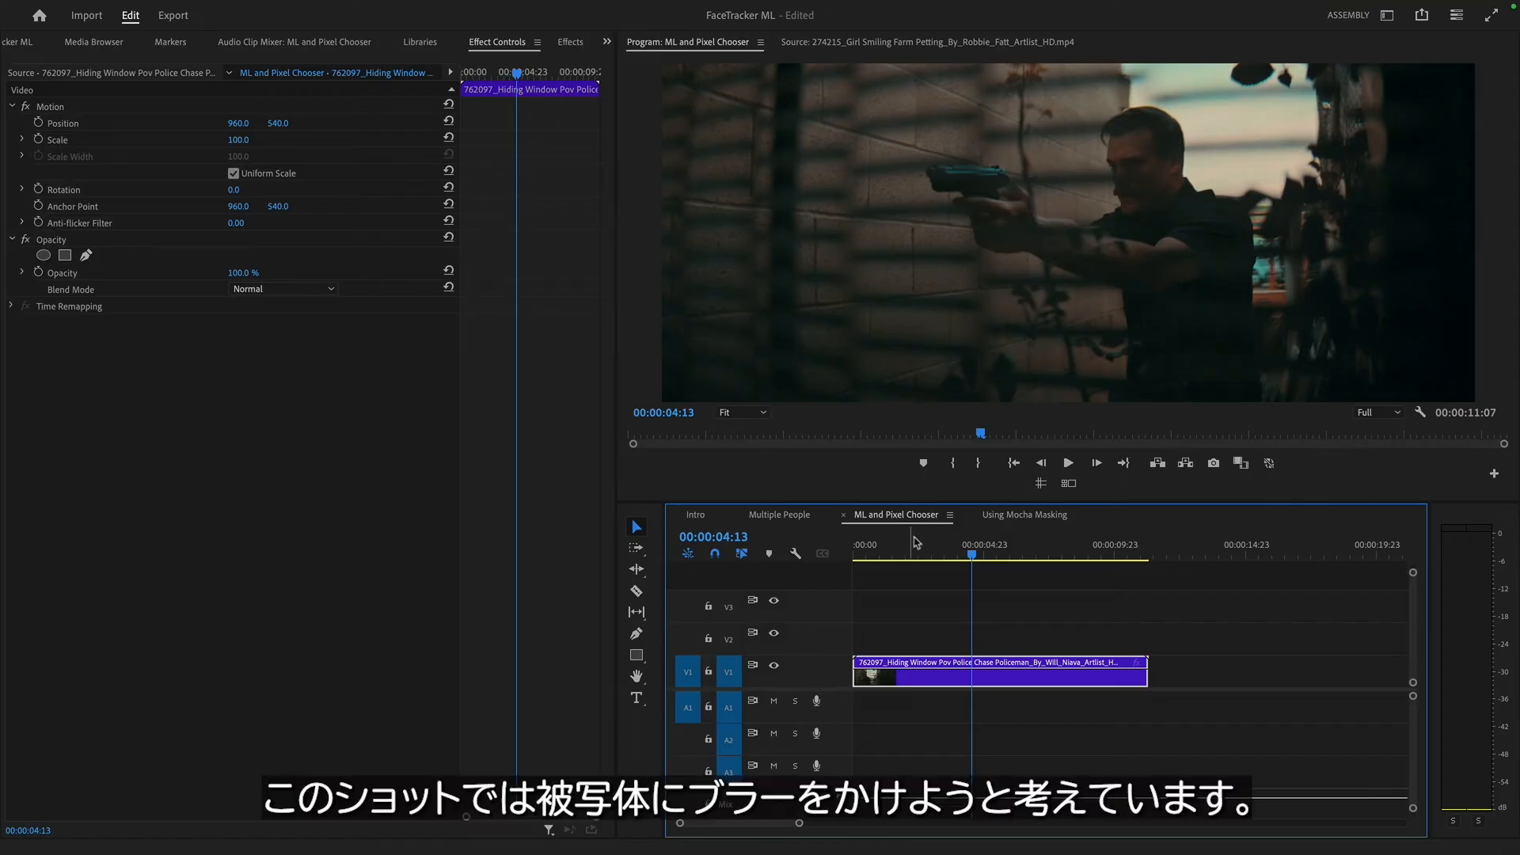
Play the policeman clip in the ML and Pixel Chooser sequence from its start and stop at 00:00:02:22
left_click_drag(916, 543, 824, 554)
key("space")
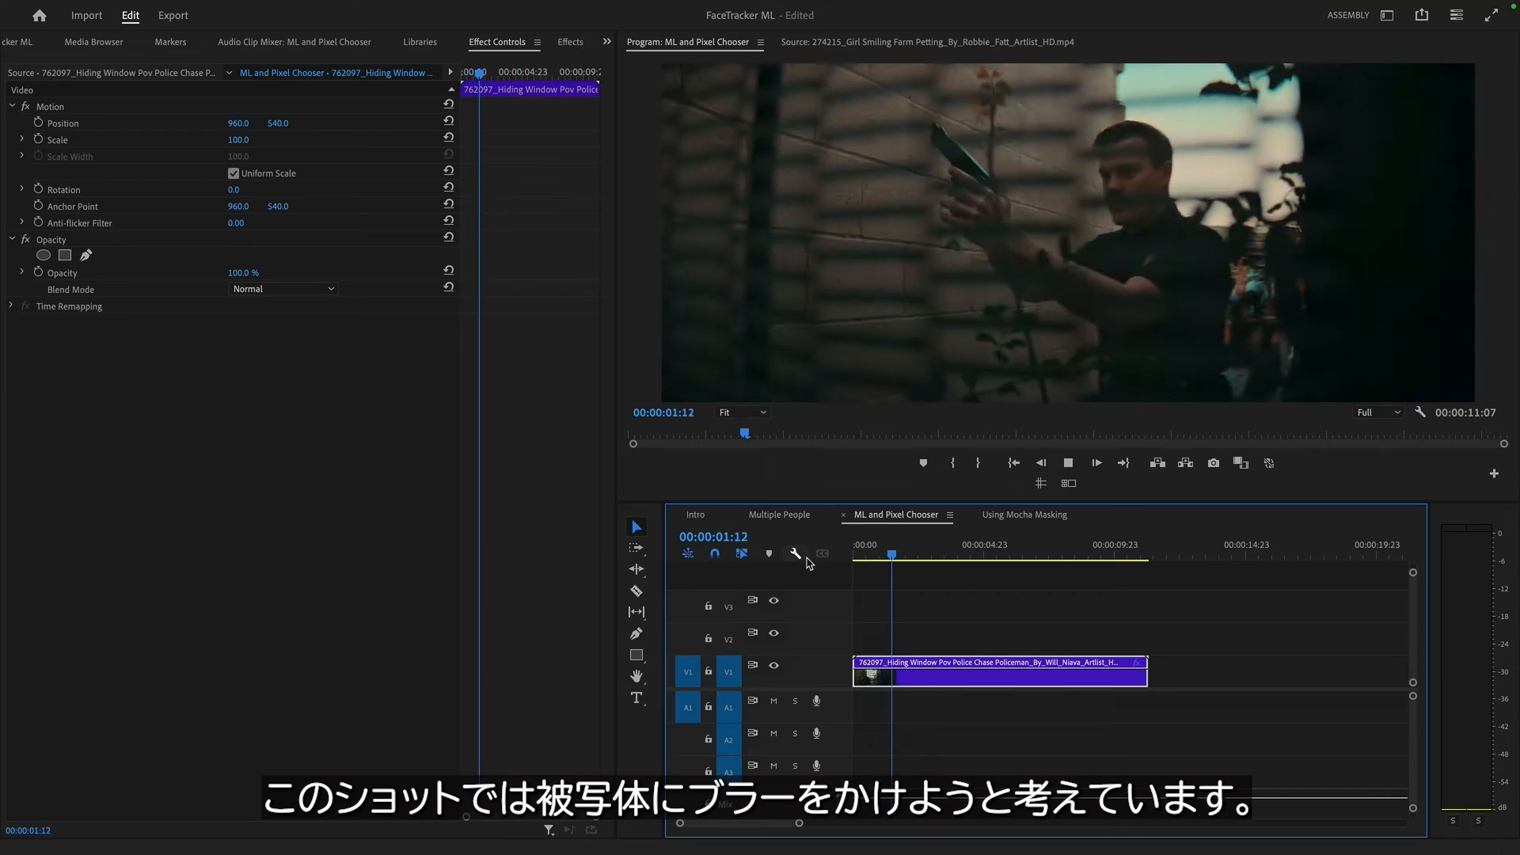
key("space")
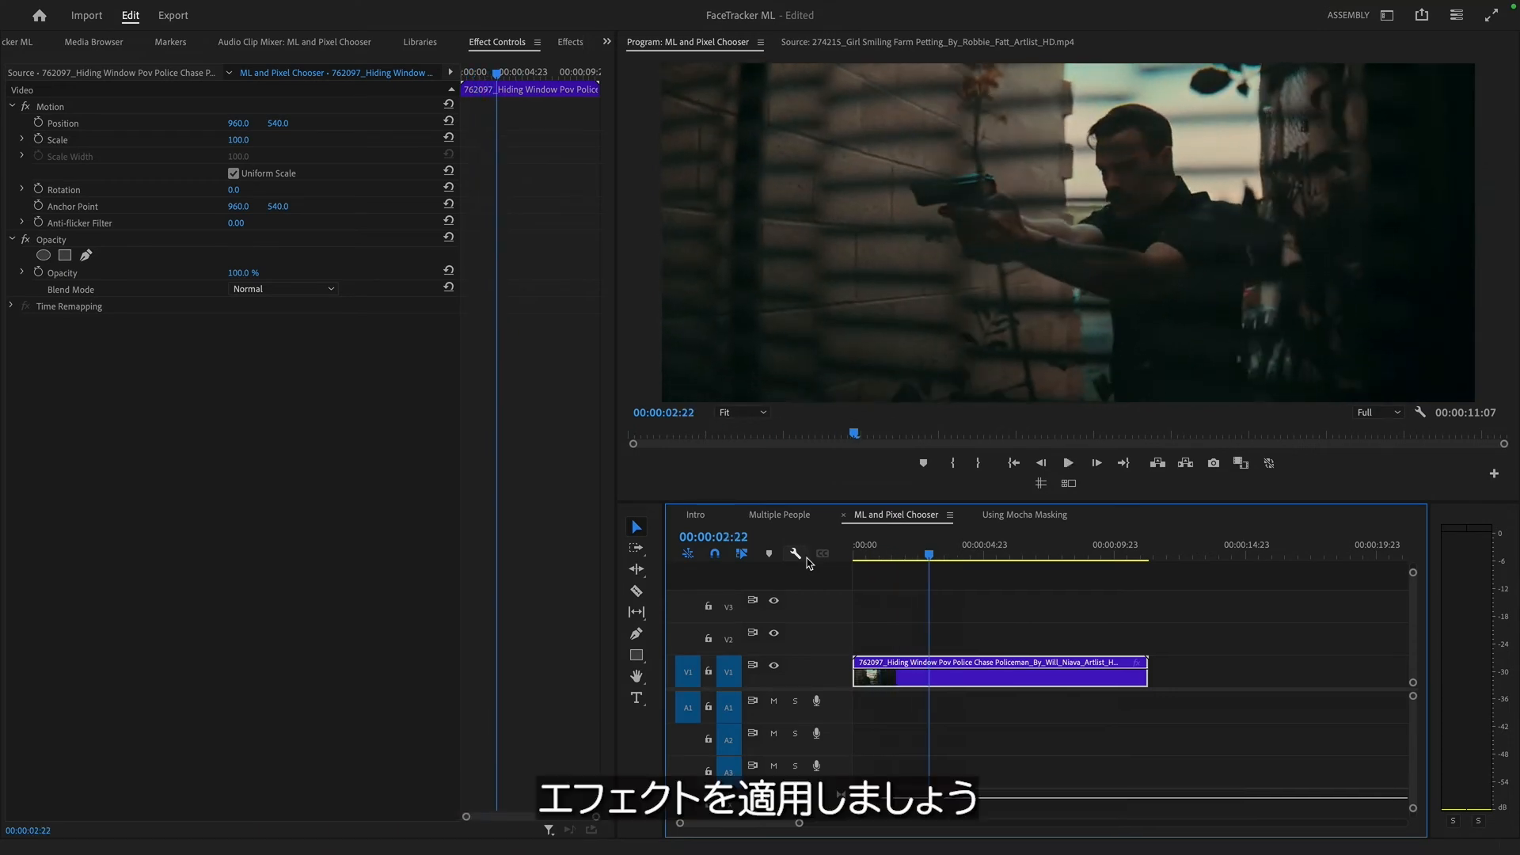
Apply the BCC+Witness Protection ML effect to the policeman clip and return the playhead to the sequence start
key("shift+7")
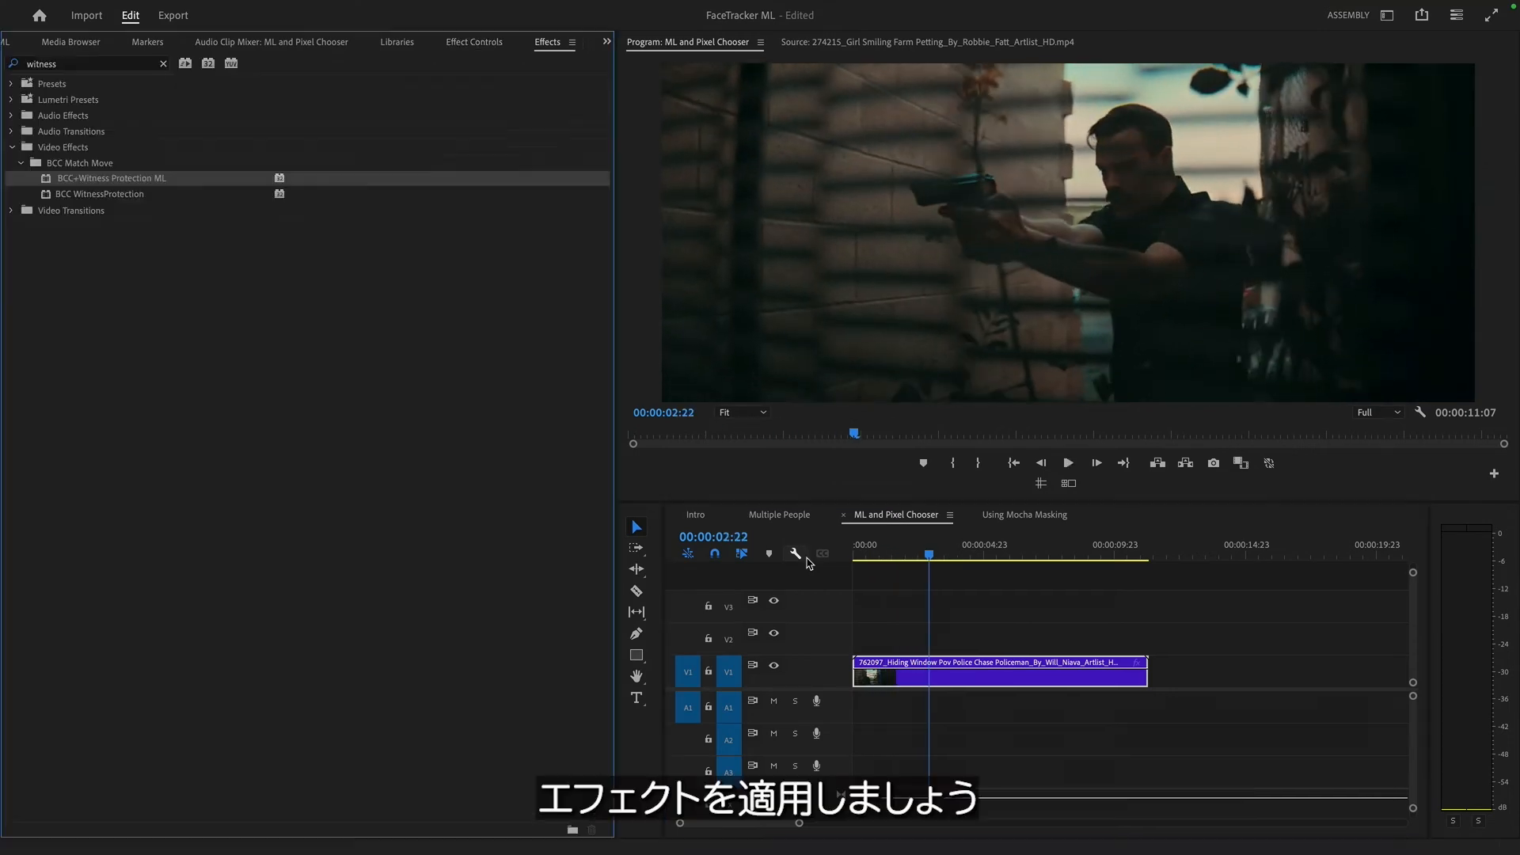
double_click(181, 183)
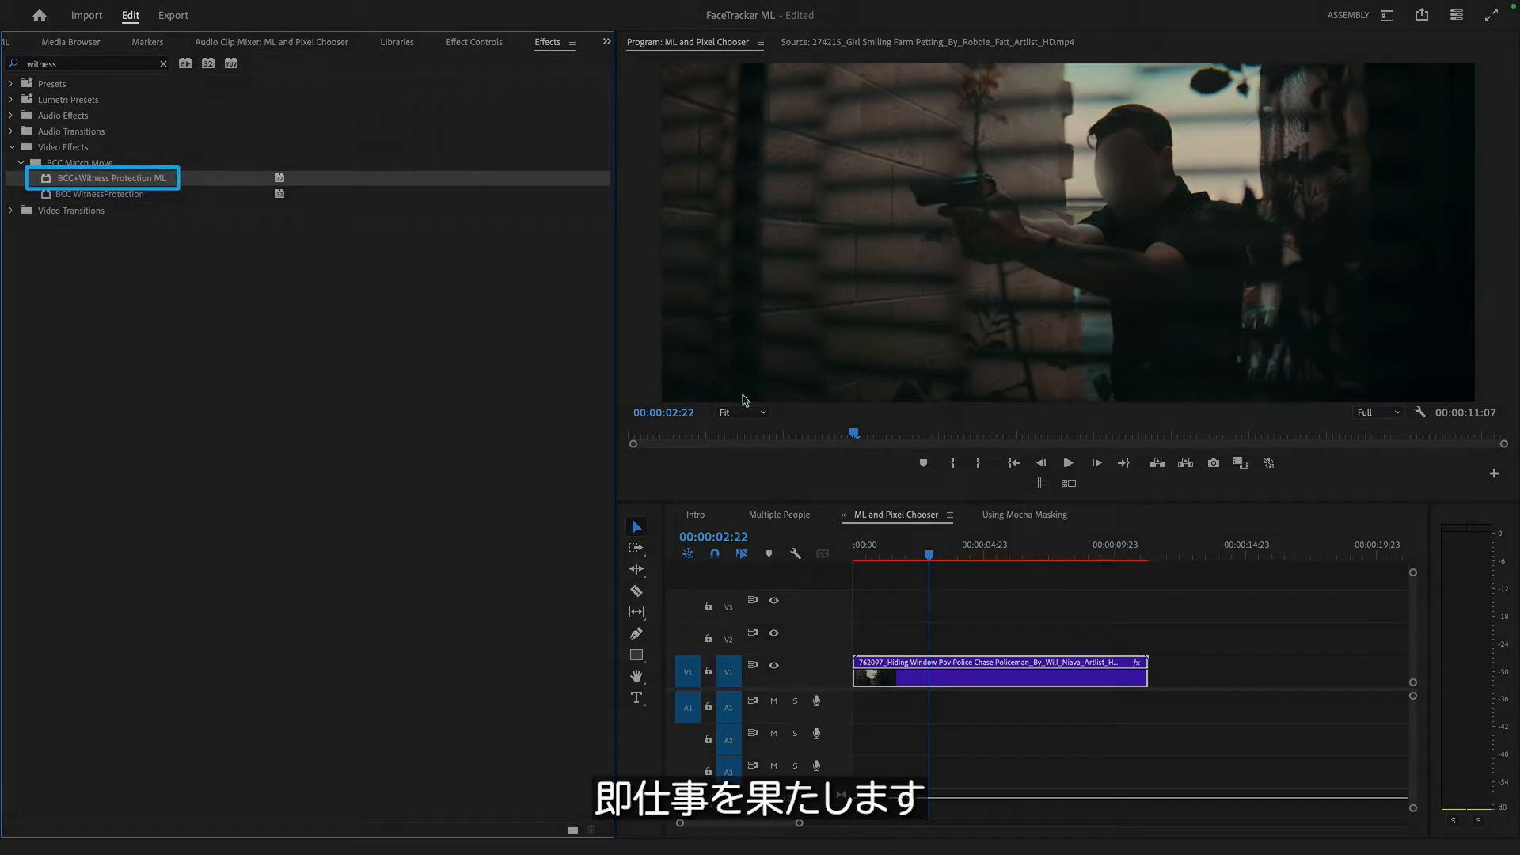
left_click(734, 557)
key("Home")
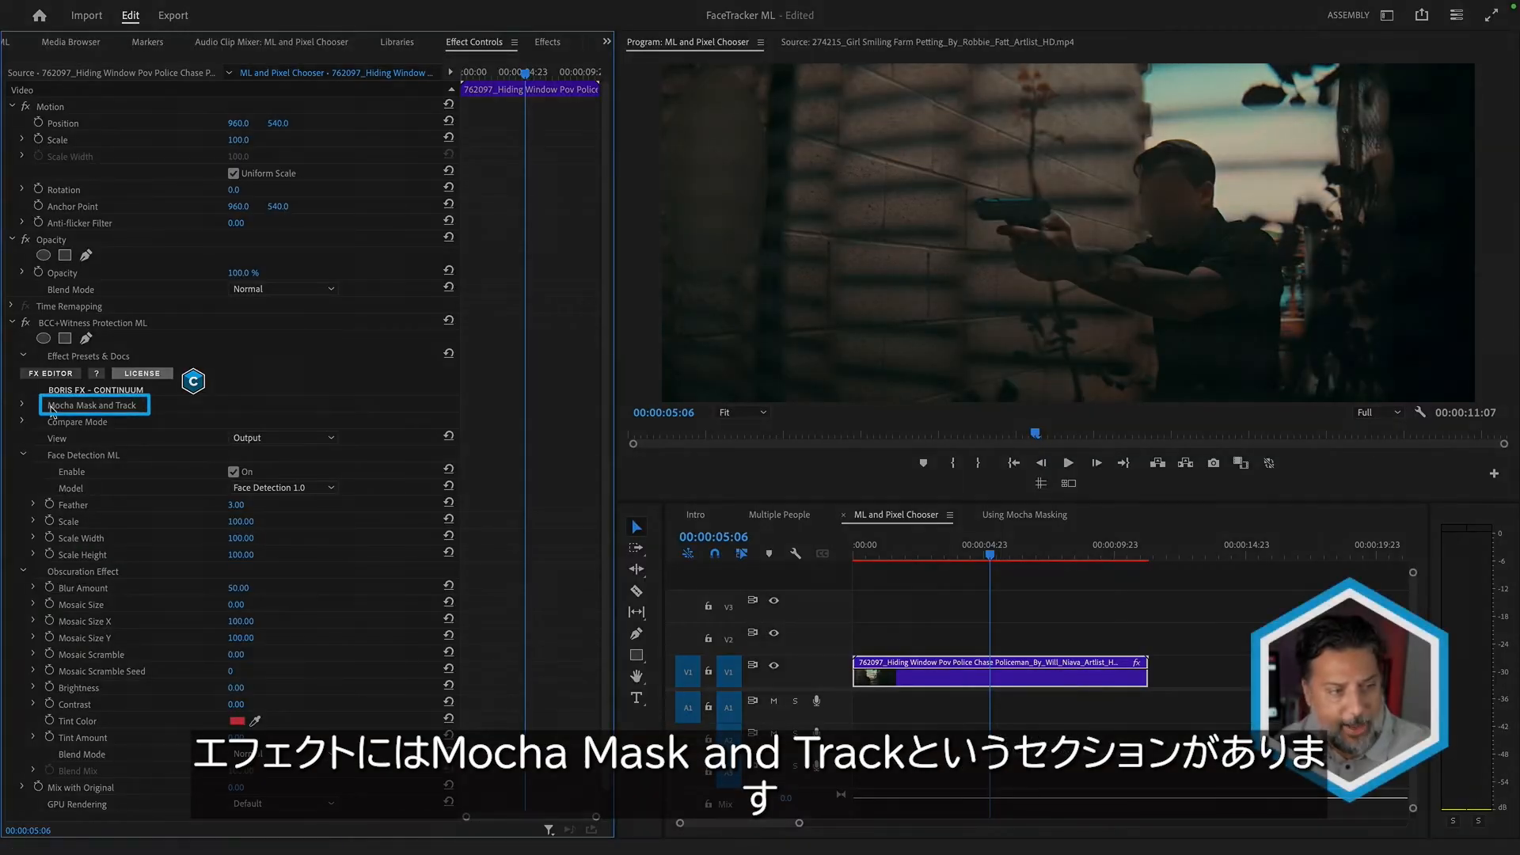
Turn on the PixelChooser in the effect's Mocha Mask and Track settings
left_click(22, 406)
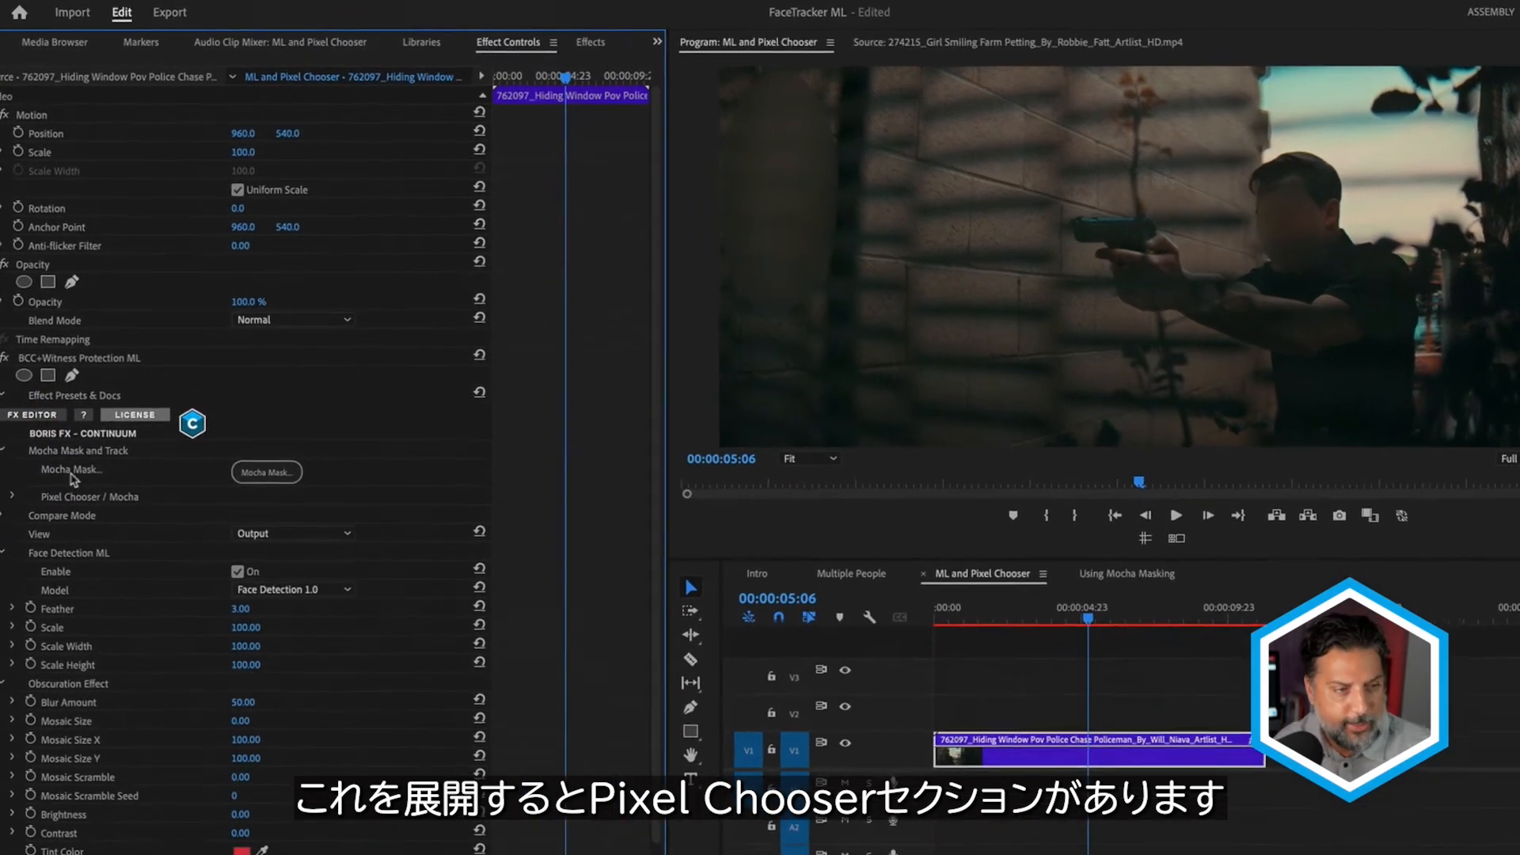
left_click(13, 502)
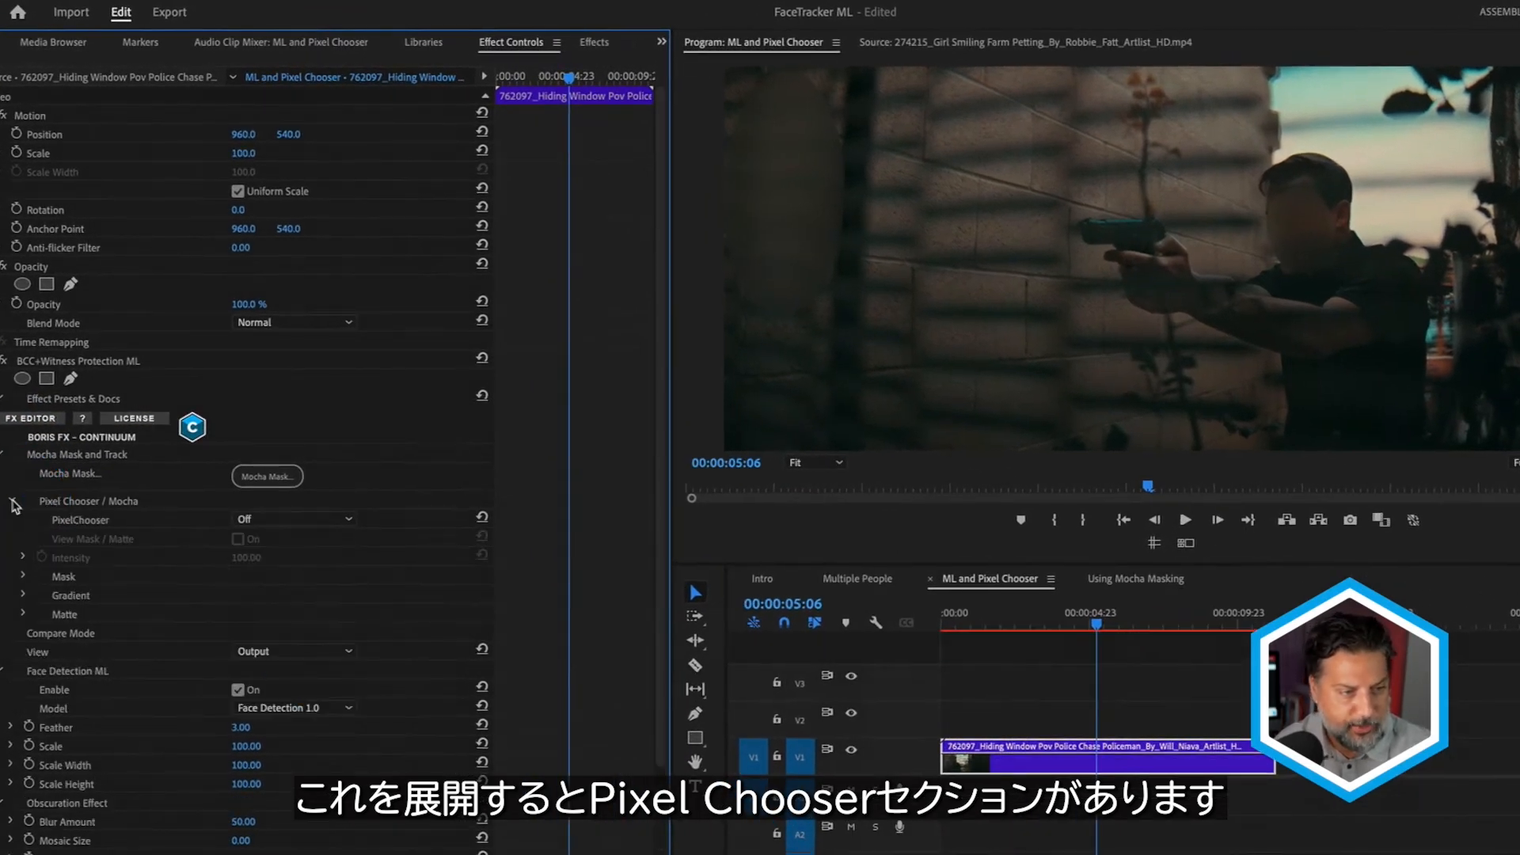
left_click(293, 520)
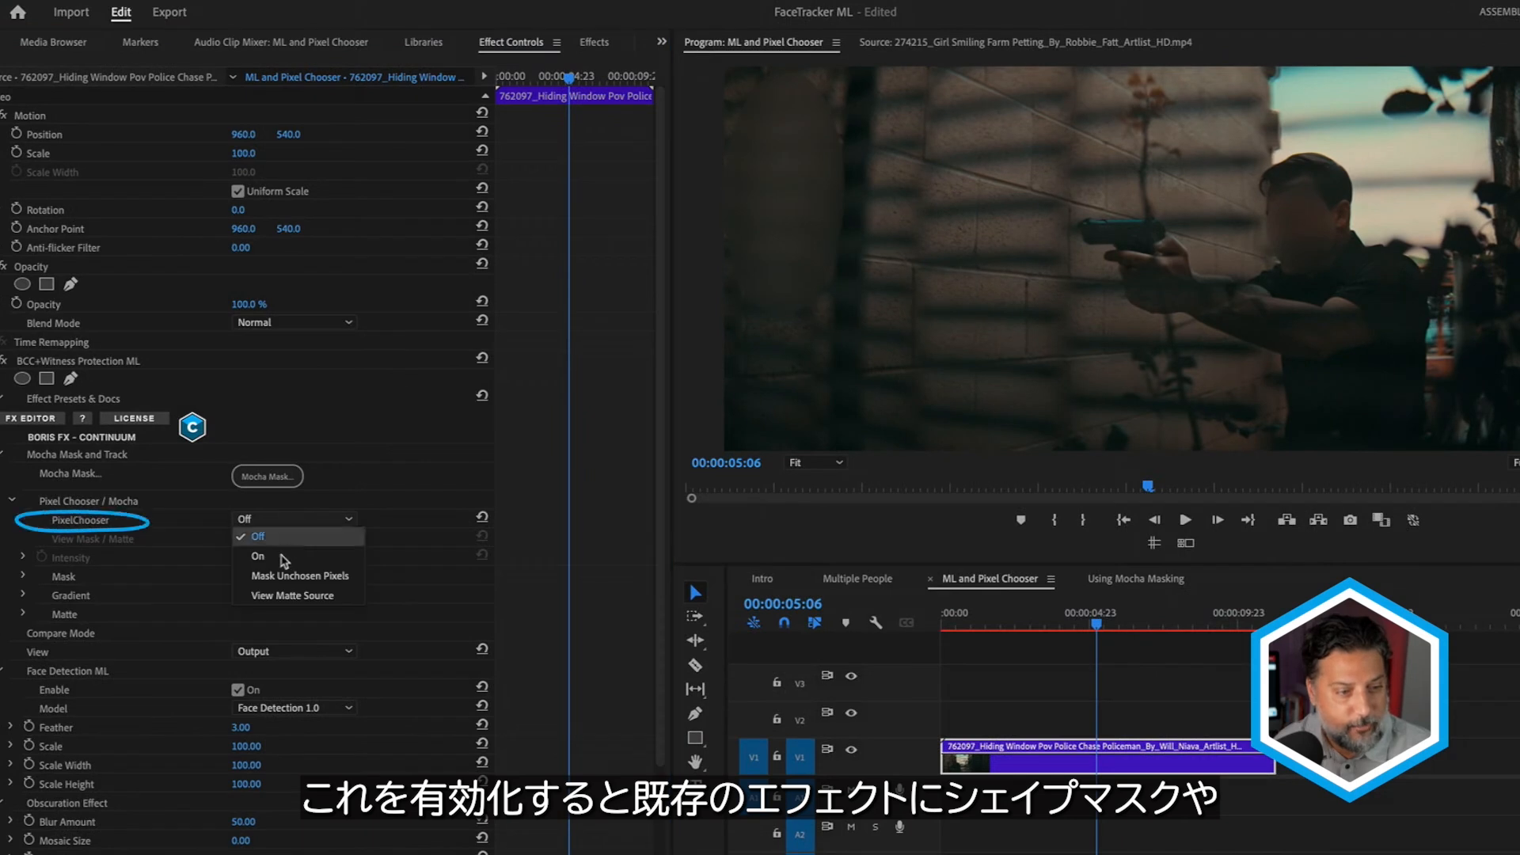
left_click(283, 558)
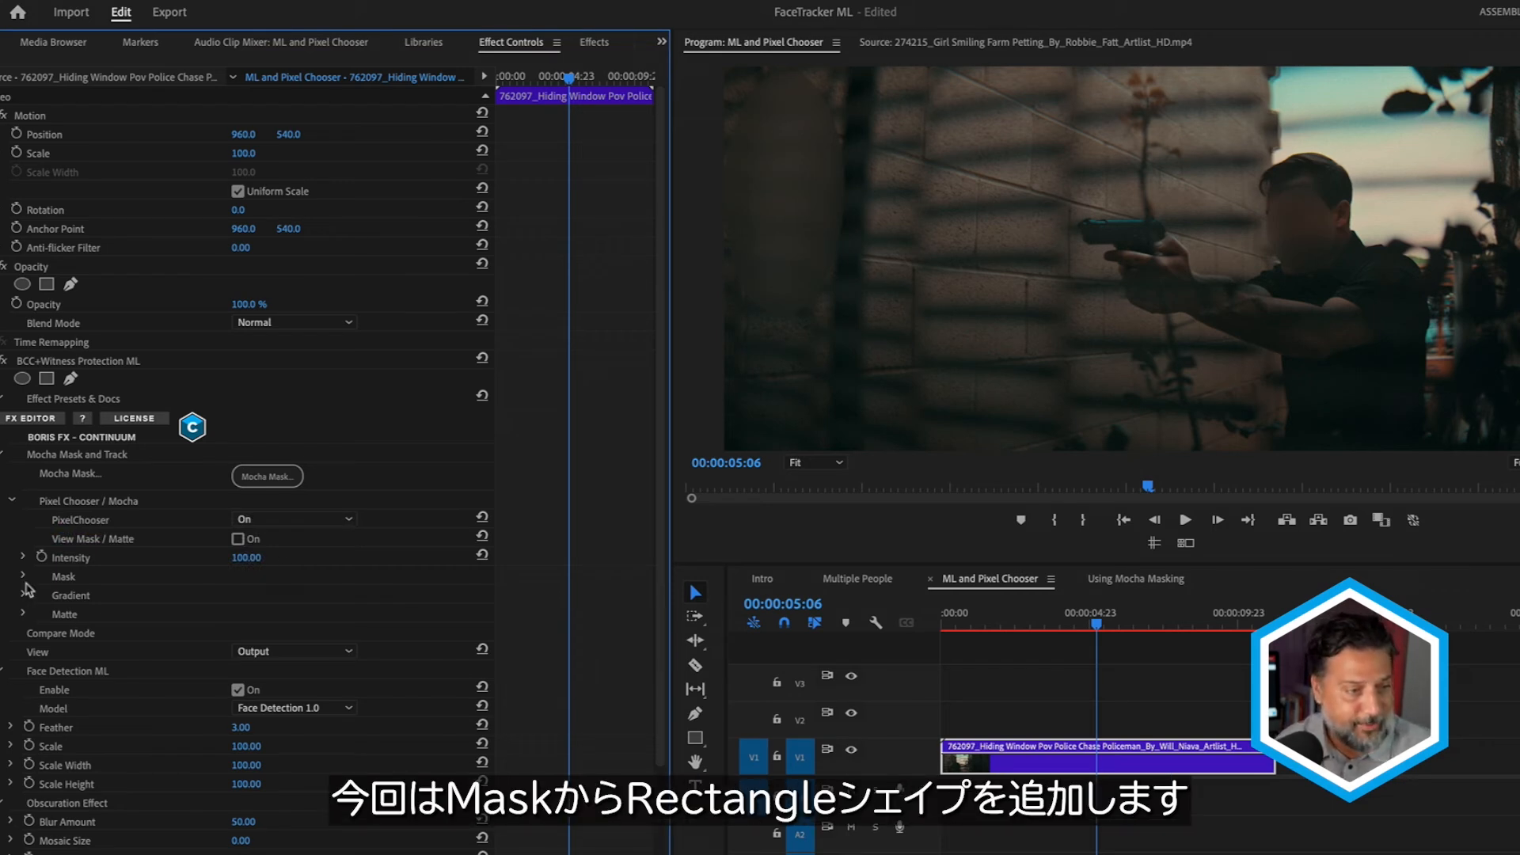
Set the Pixel Chooser's mask shape to Rectangle and enable View Mask / Matte
left_click(23, 577)
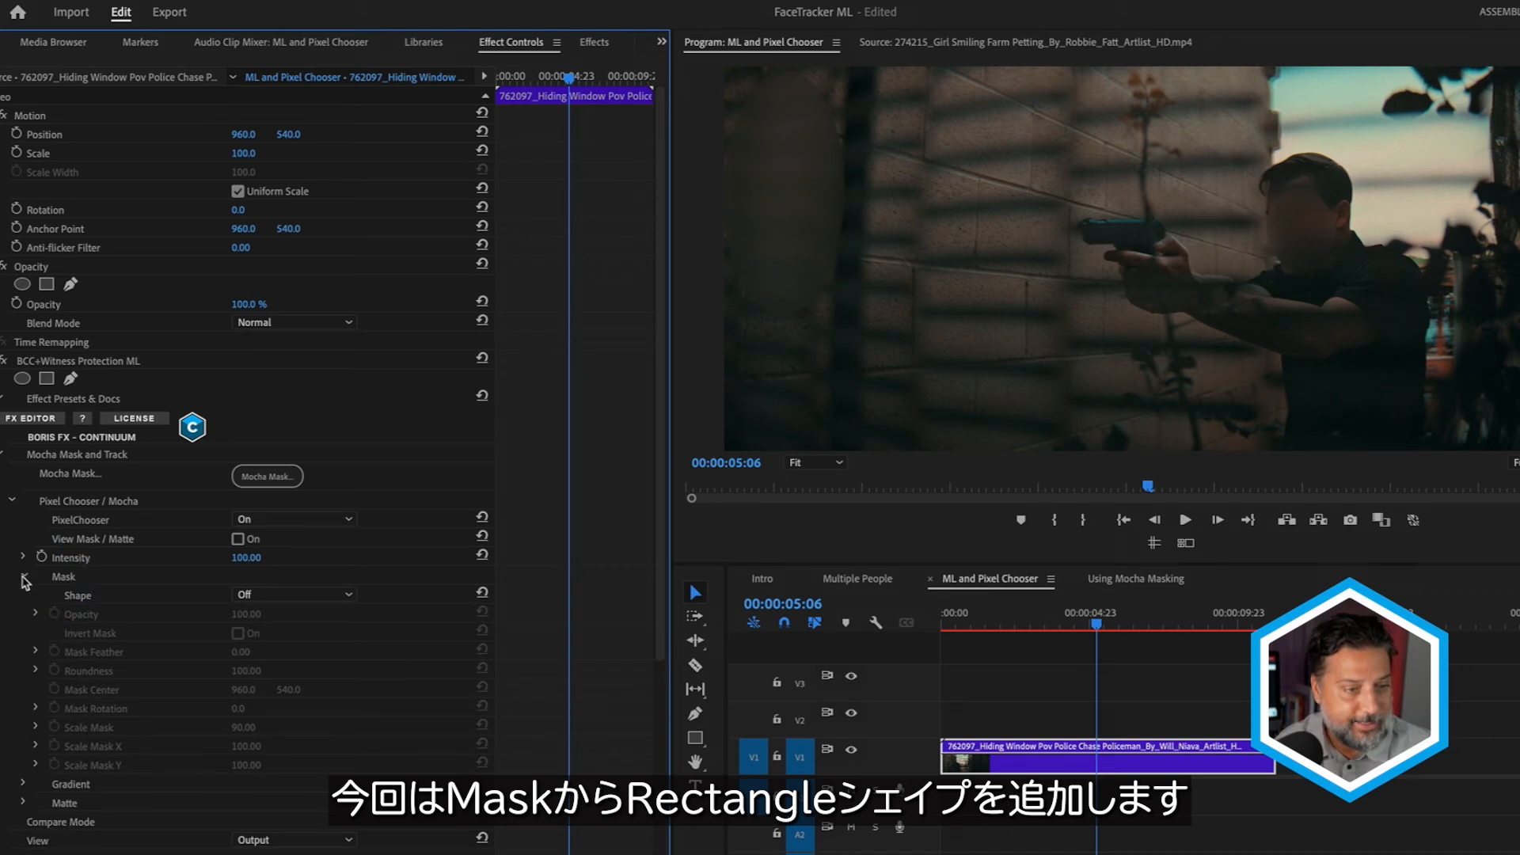
left_click(277, 596)
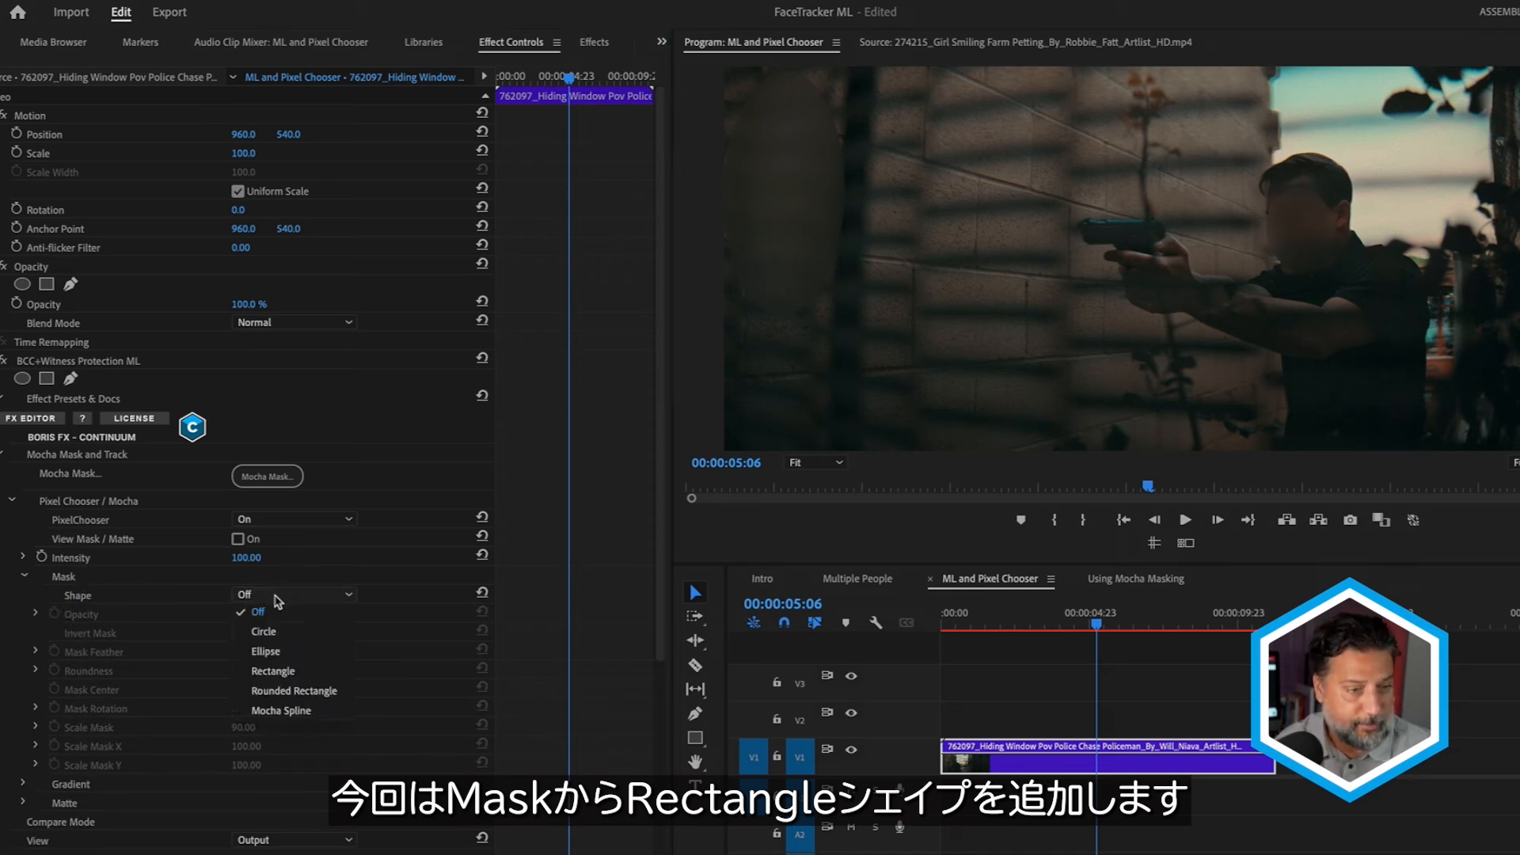
left_click(289, 671)
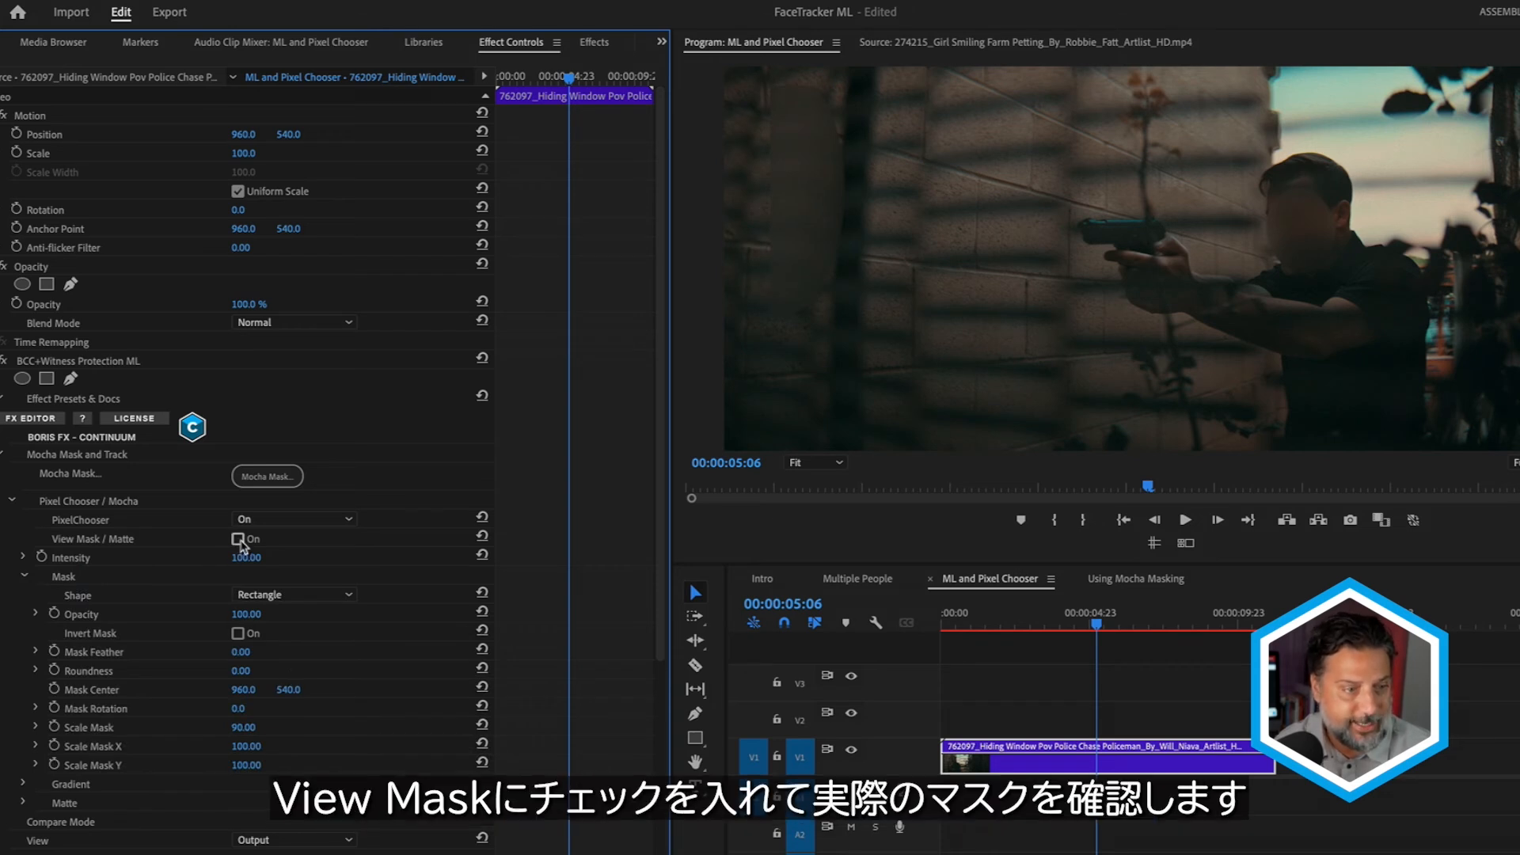
left_click(237, 541)
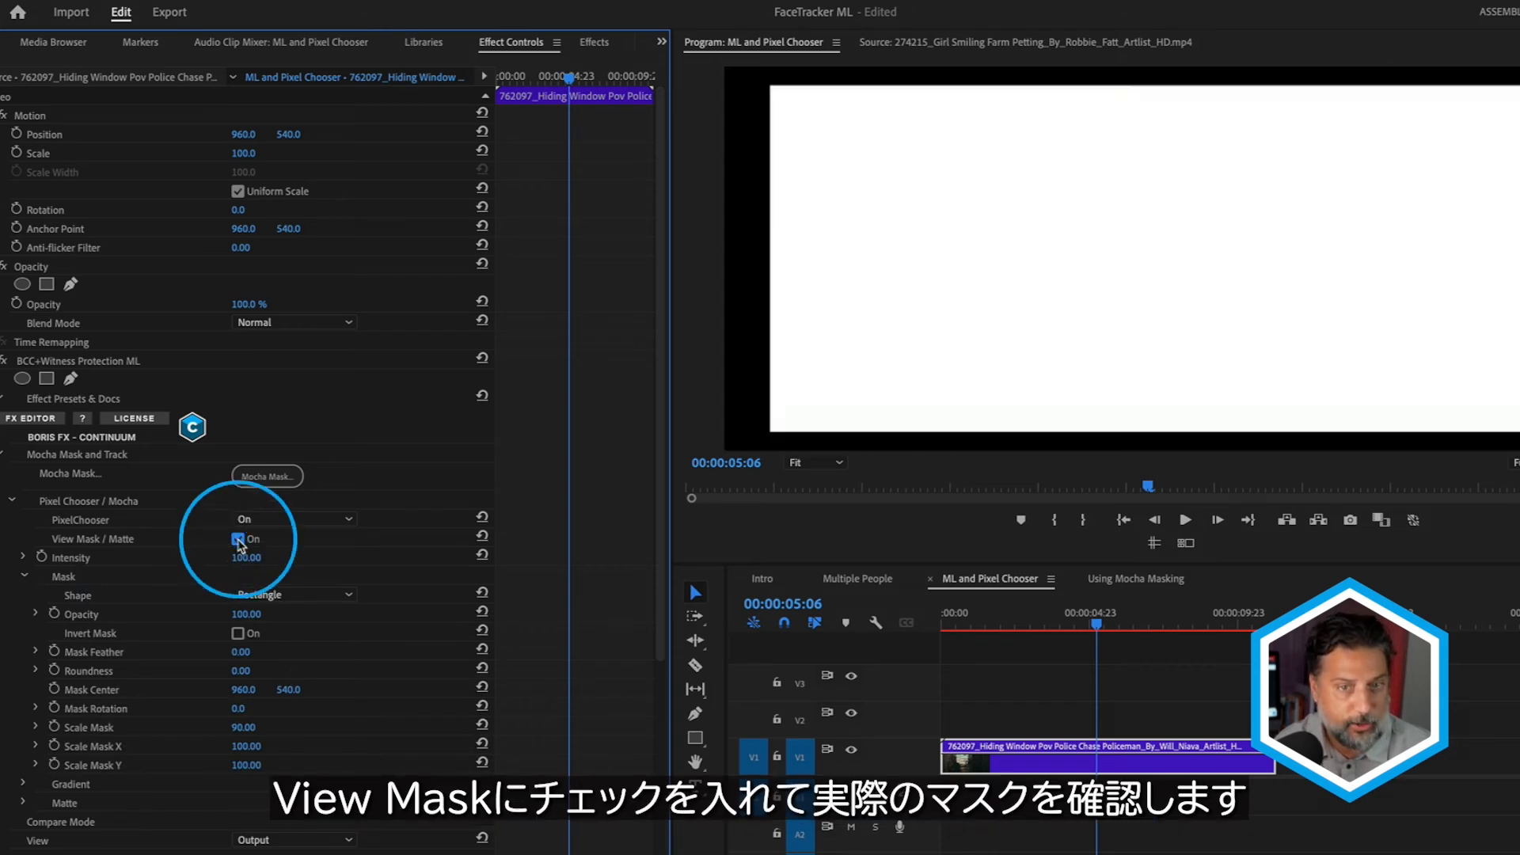
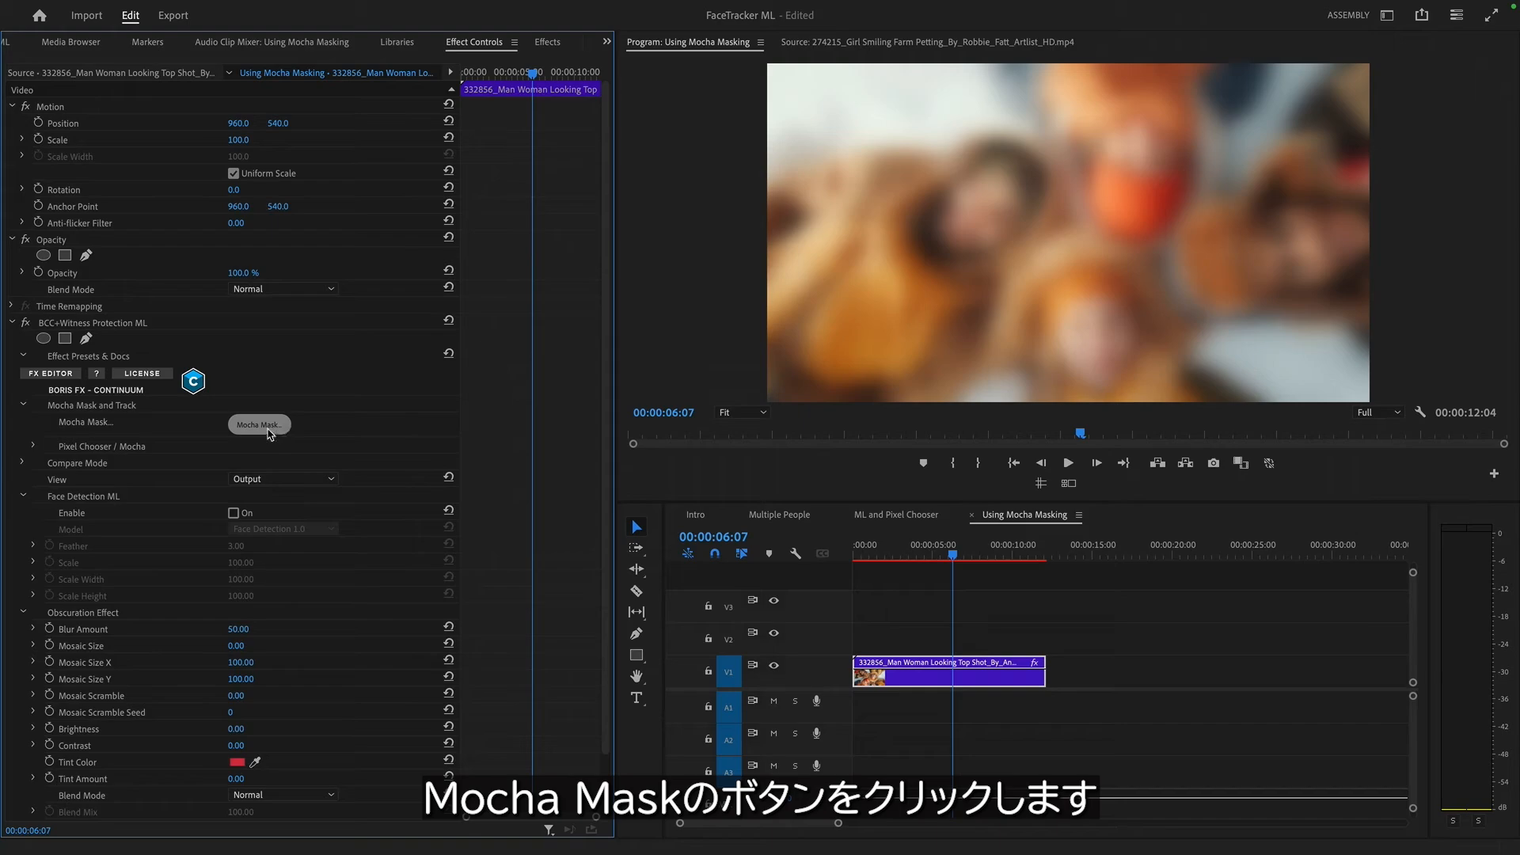
Switch to Mocha for the group clip and trace the face of the woman in the orange headband with the Magnetic Spline tool
left_click(268, 427)
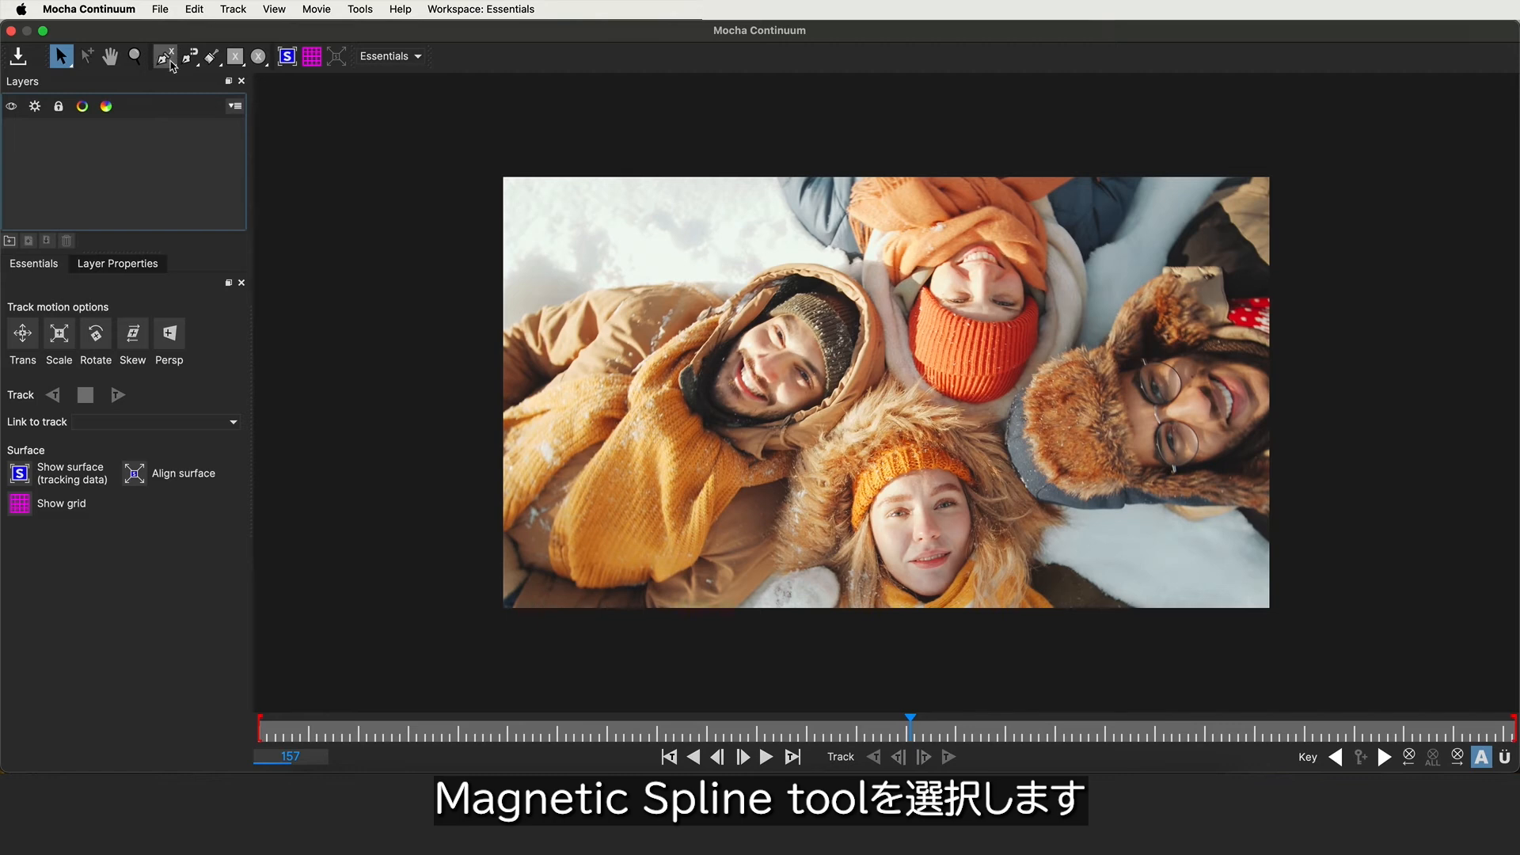
left_click(190, 58)
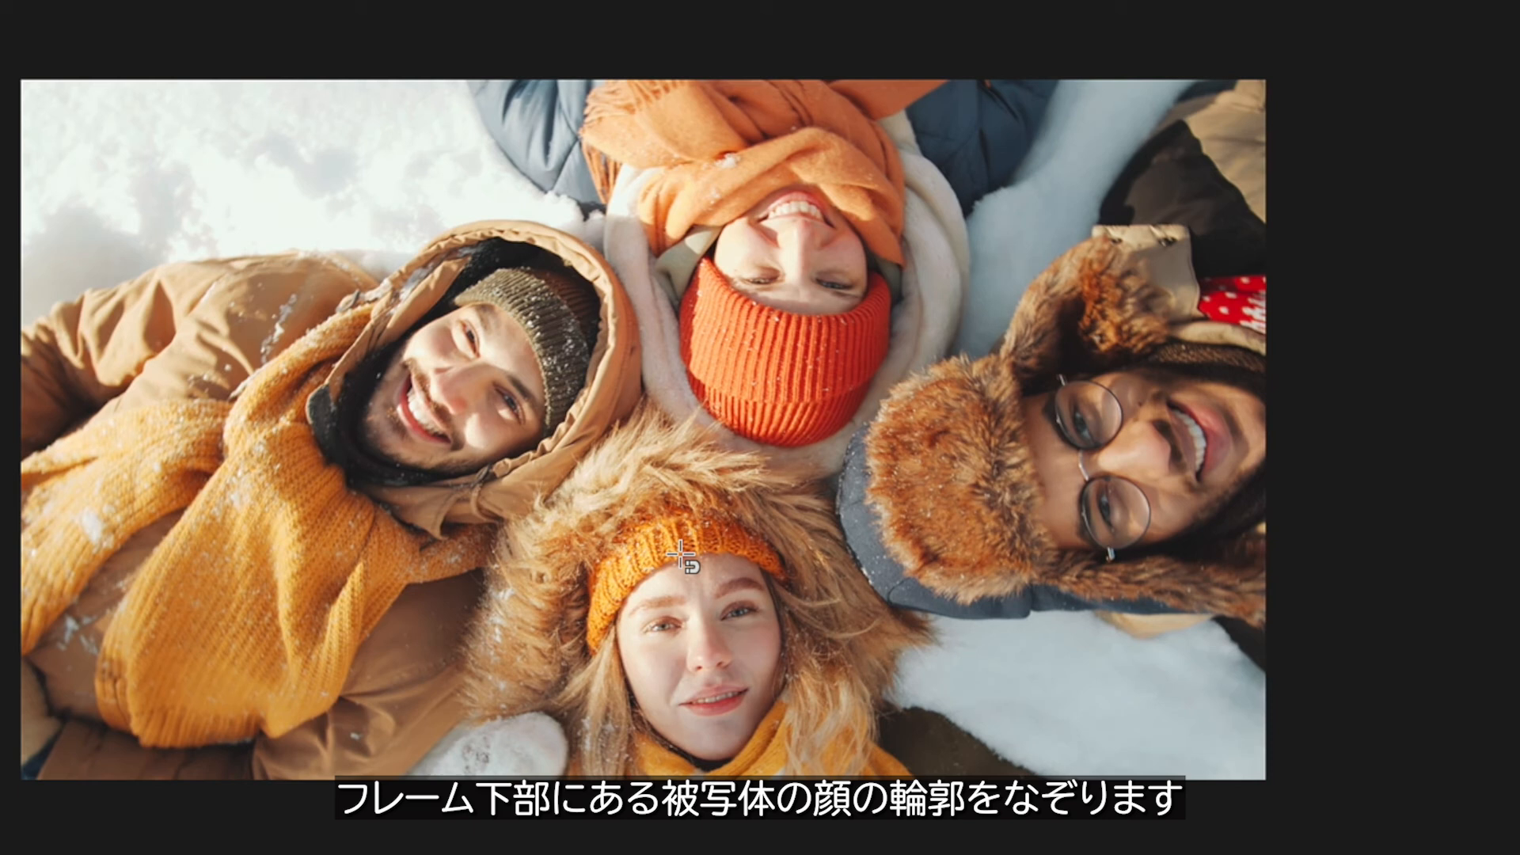
left_click(681, 556)
left_click(771, 569)
left_click(794, 651)
left_click(765, 723)
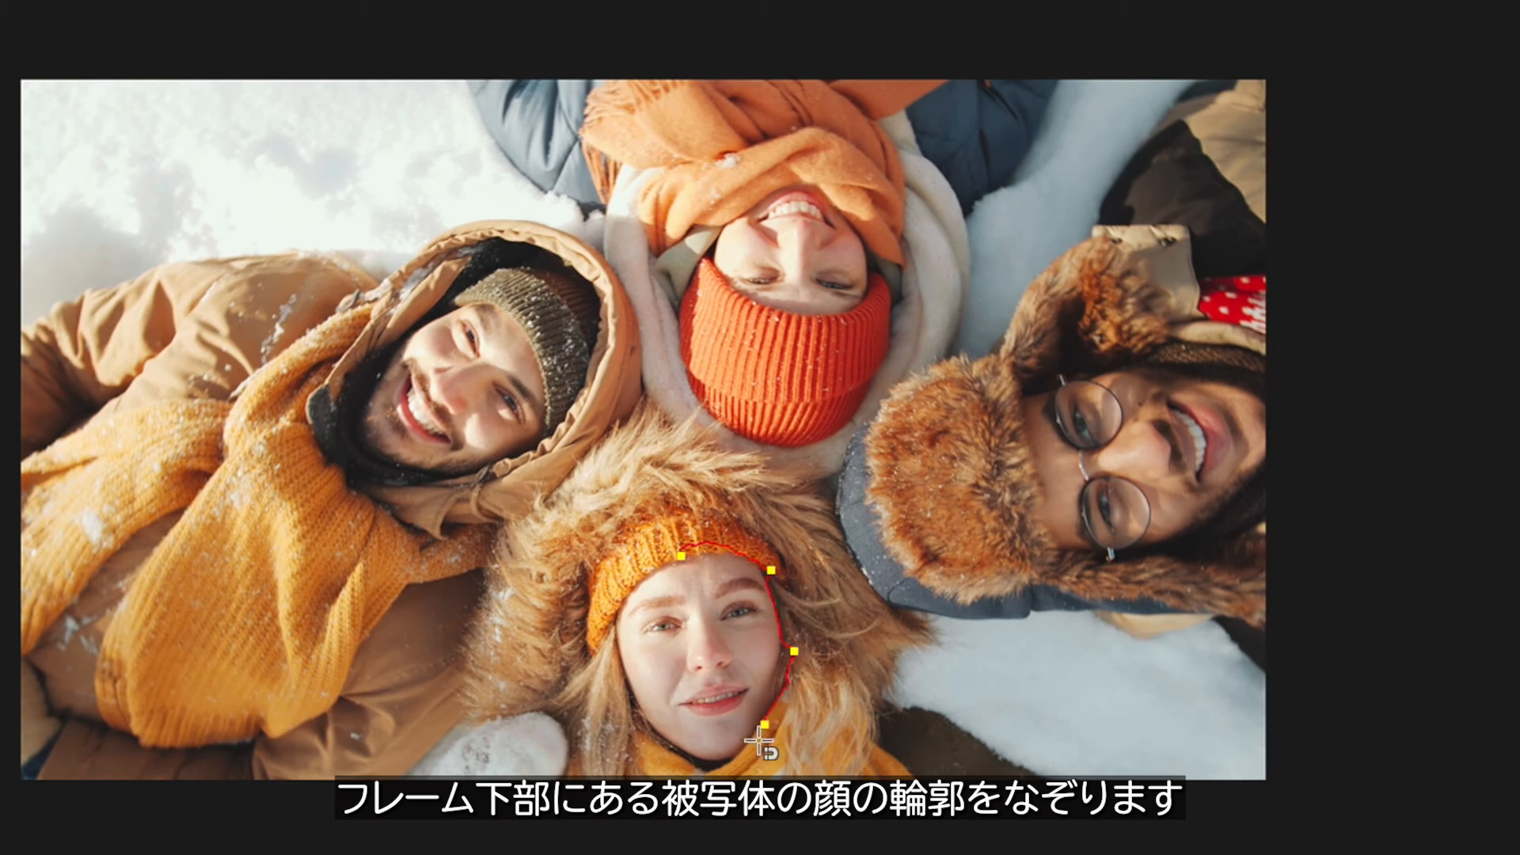
left_click(718, 769)
left_click(647, 723)
left_click(681, 556)
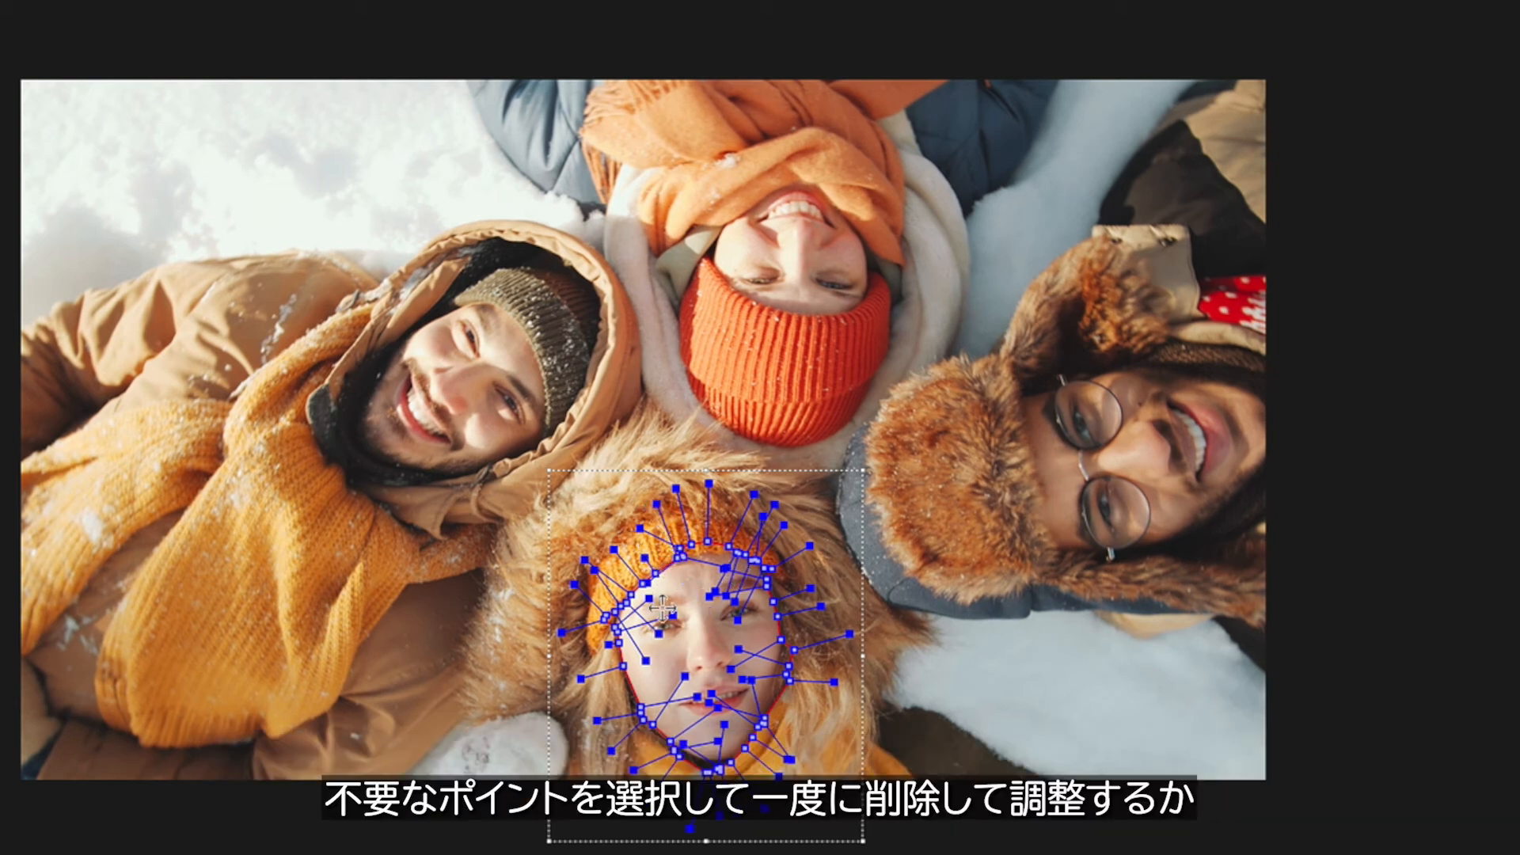
Delete the surplus spline points around the woman's forehead, cheeks and chin to simplify the face mask
left_click_drag(727, 523, 772, 580)
key("Delete")
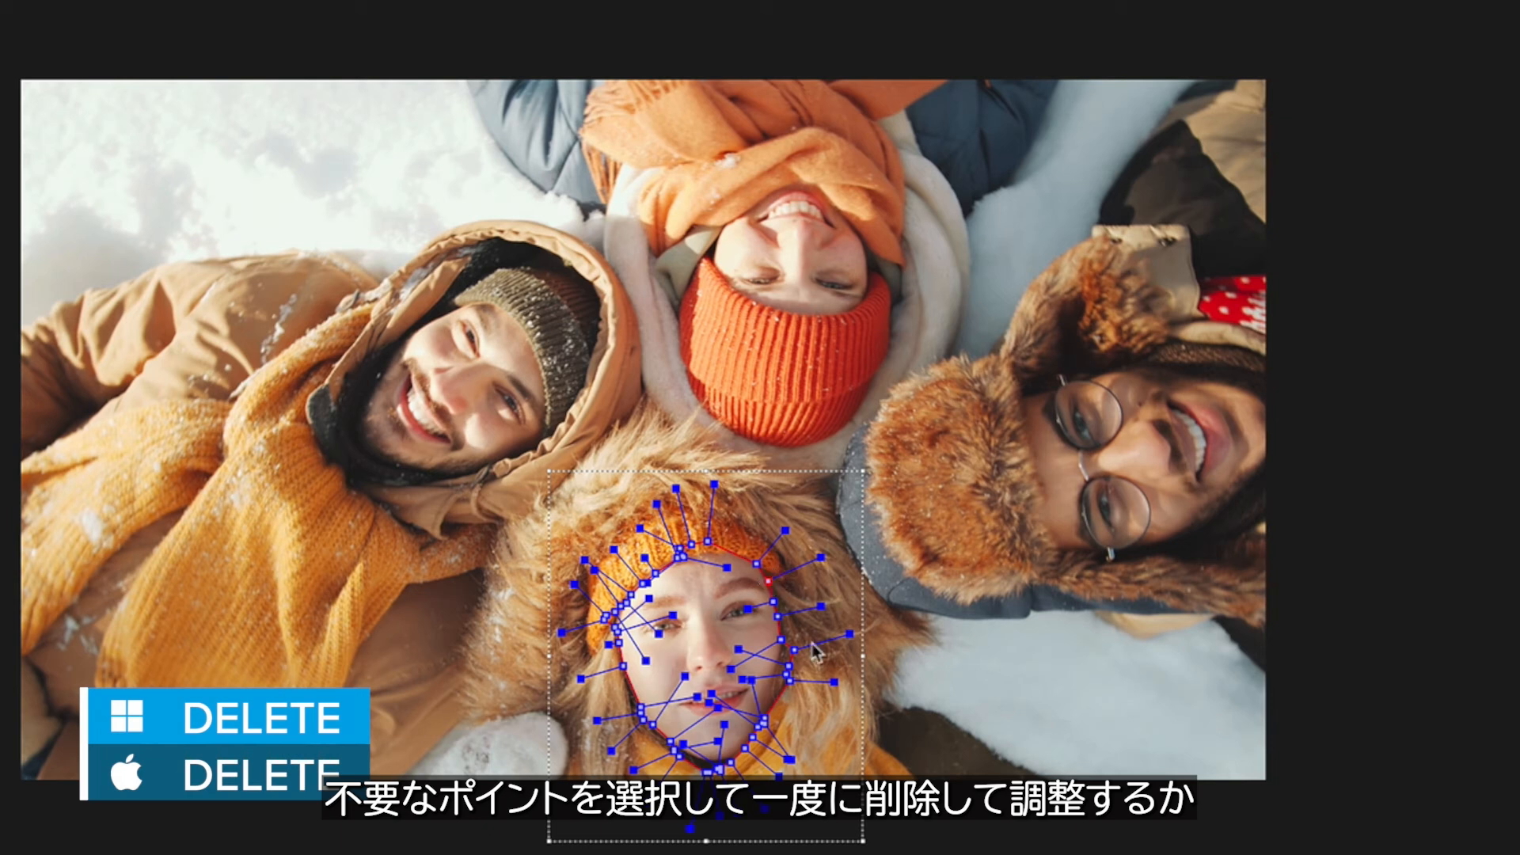
left_click_drag(805, 732, 725, 695)
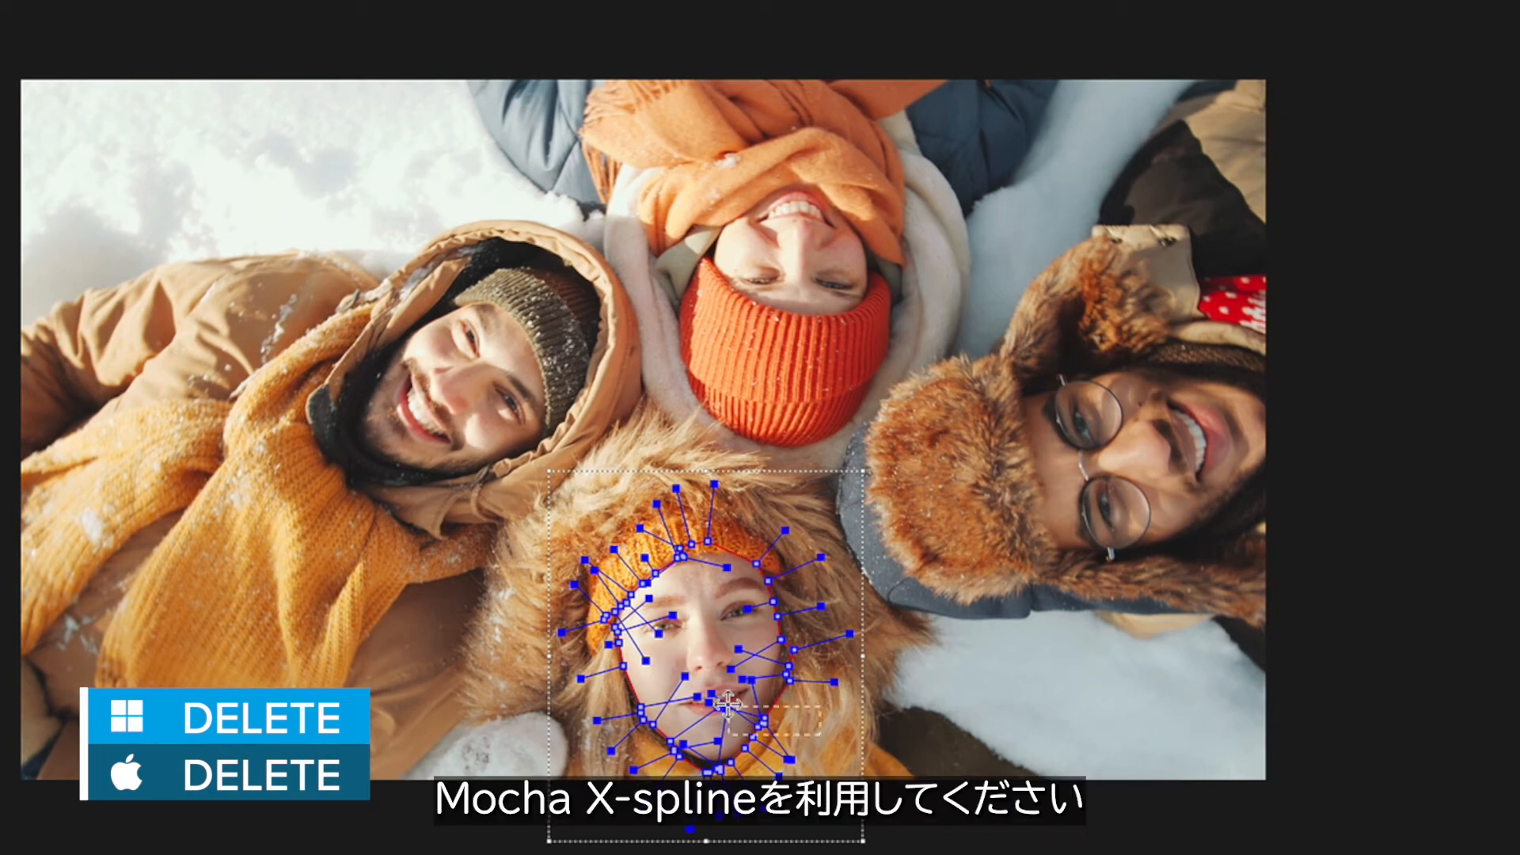
key("Delete")
key("Delete")
left_click_drag(593, 606, 654, 567)
key("Delete")
key("Delete")
left_click_drag(680, 548, 710, 551)
left_click_drag(707, 772, 771, 713)
left_click(795, 650)
key("Delete")
left_click_drag(710, 549, 715, 546)
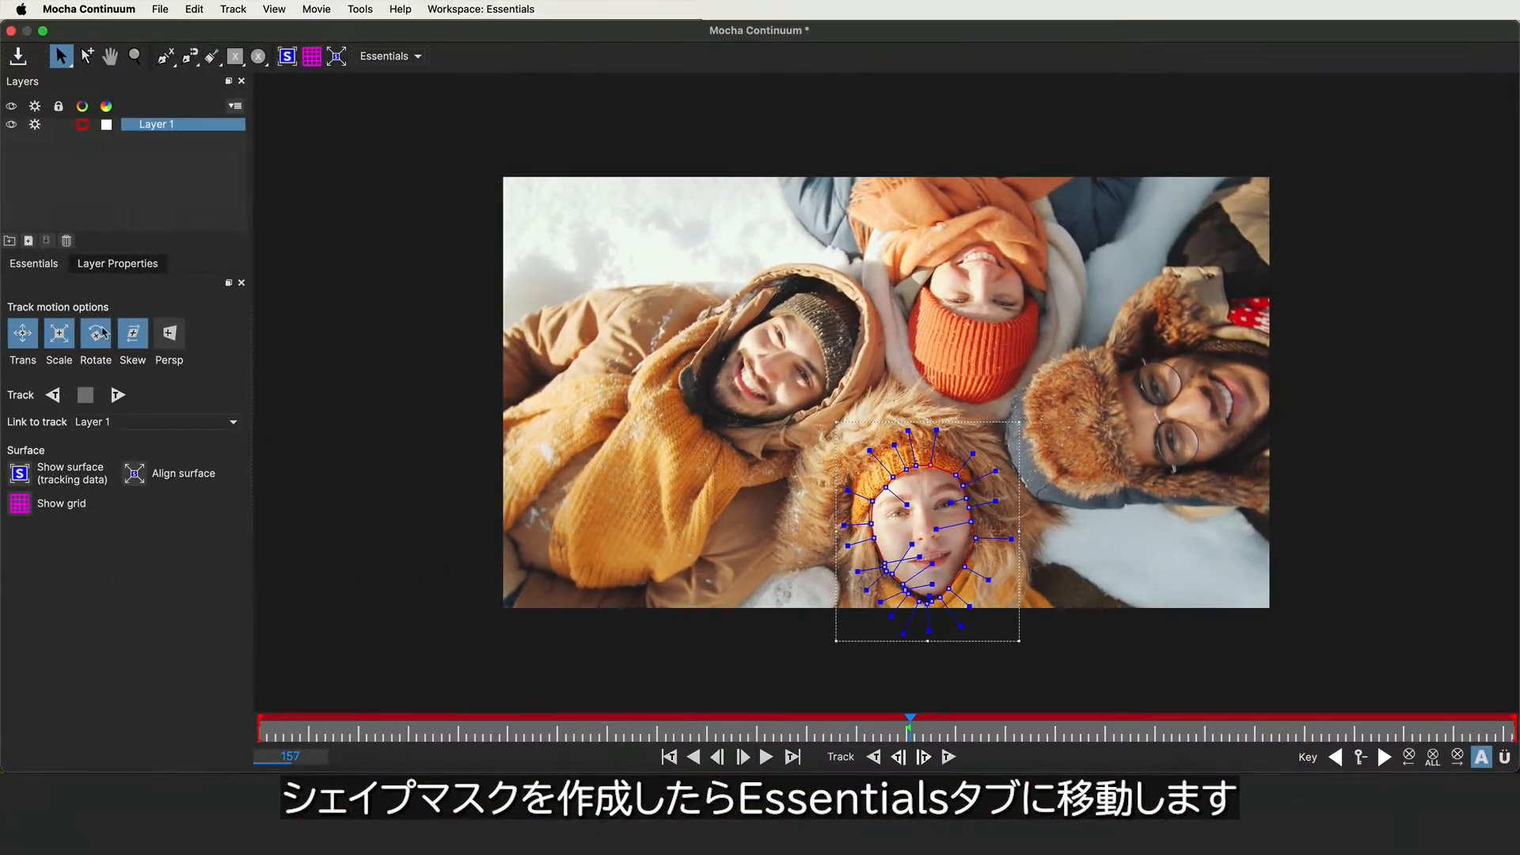
Limit the tracked motion to Trans, Scale and Rotate by disabling Skew, and track the face mask backward from frame 157
left_click(34, 265)
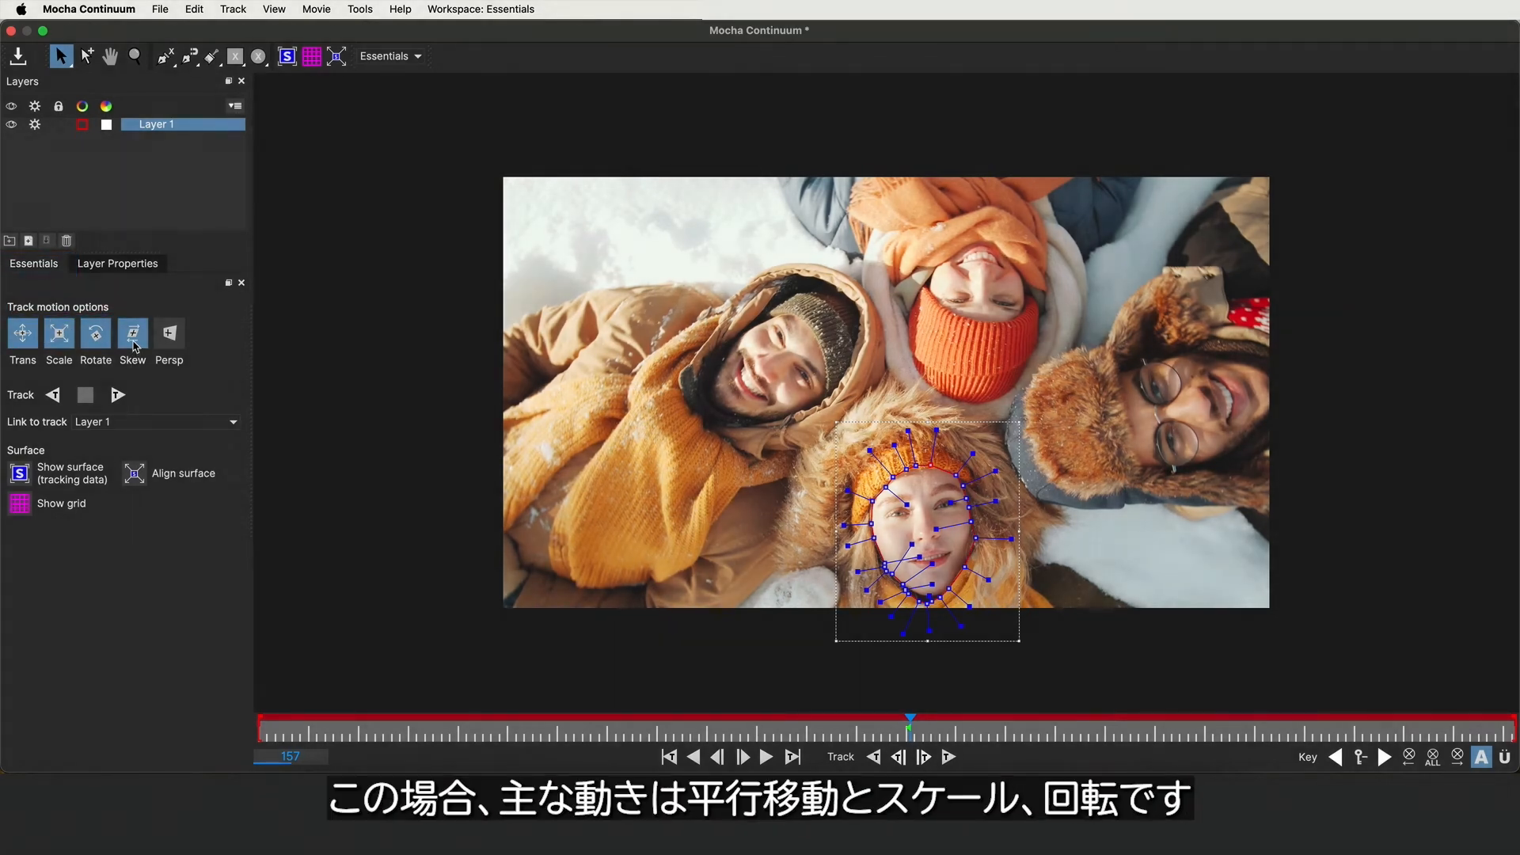
left_click(133, 339)
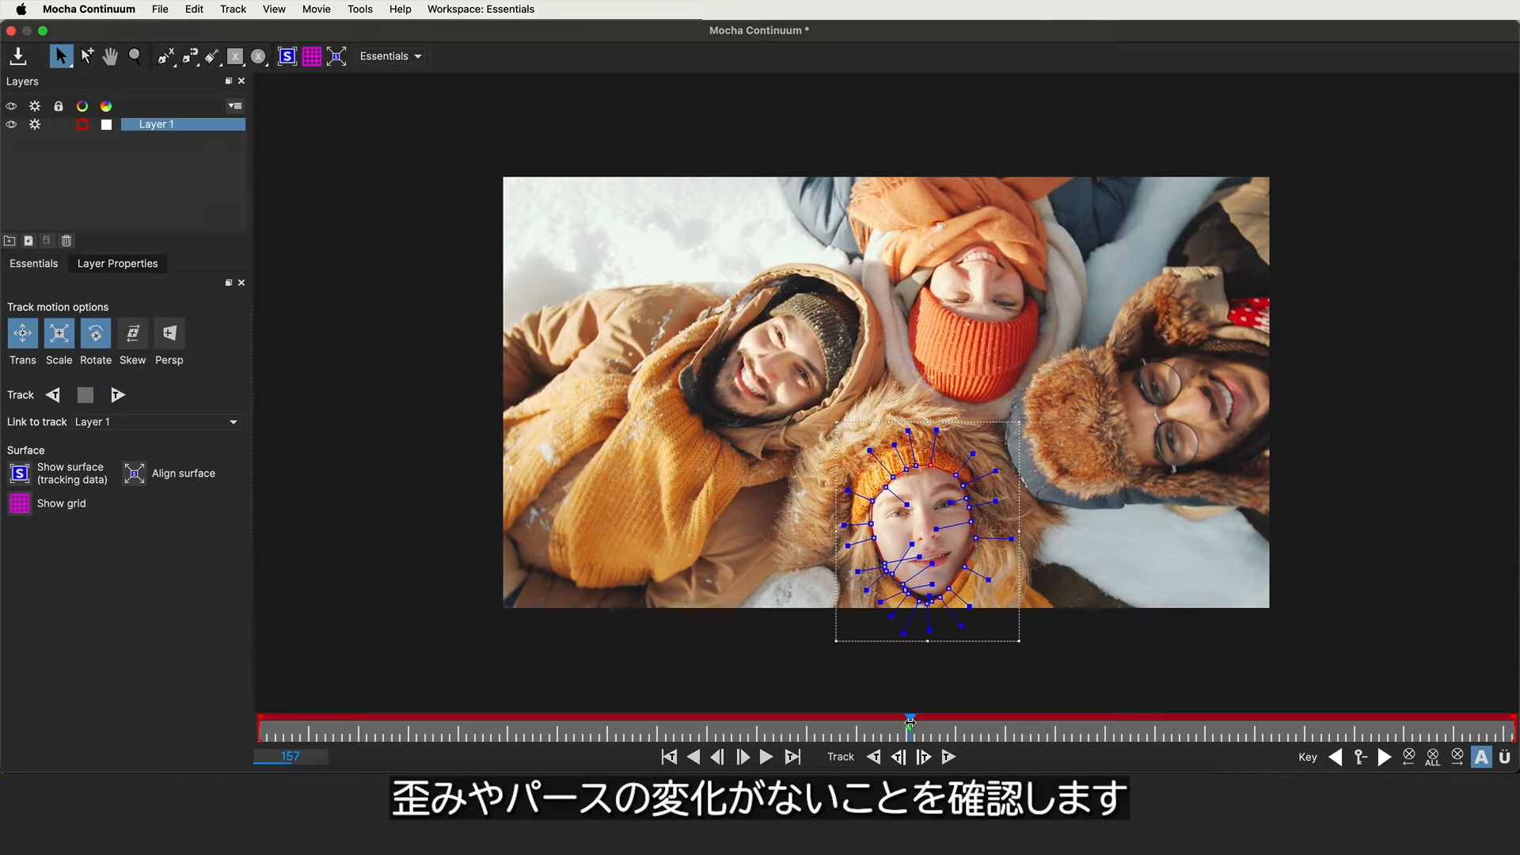
mouse_move(881, 727)
left_mouse_down()
mouse_move(767, 727)
mouse_move(907, 724)
left_mouse_up()
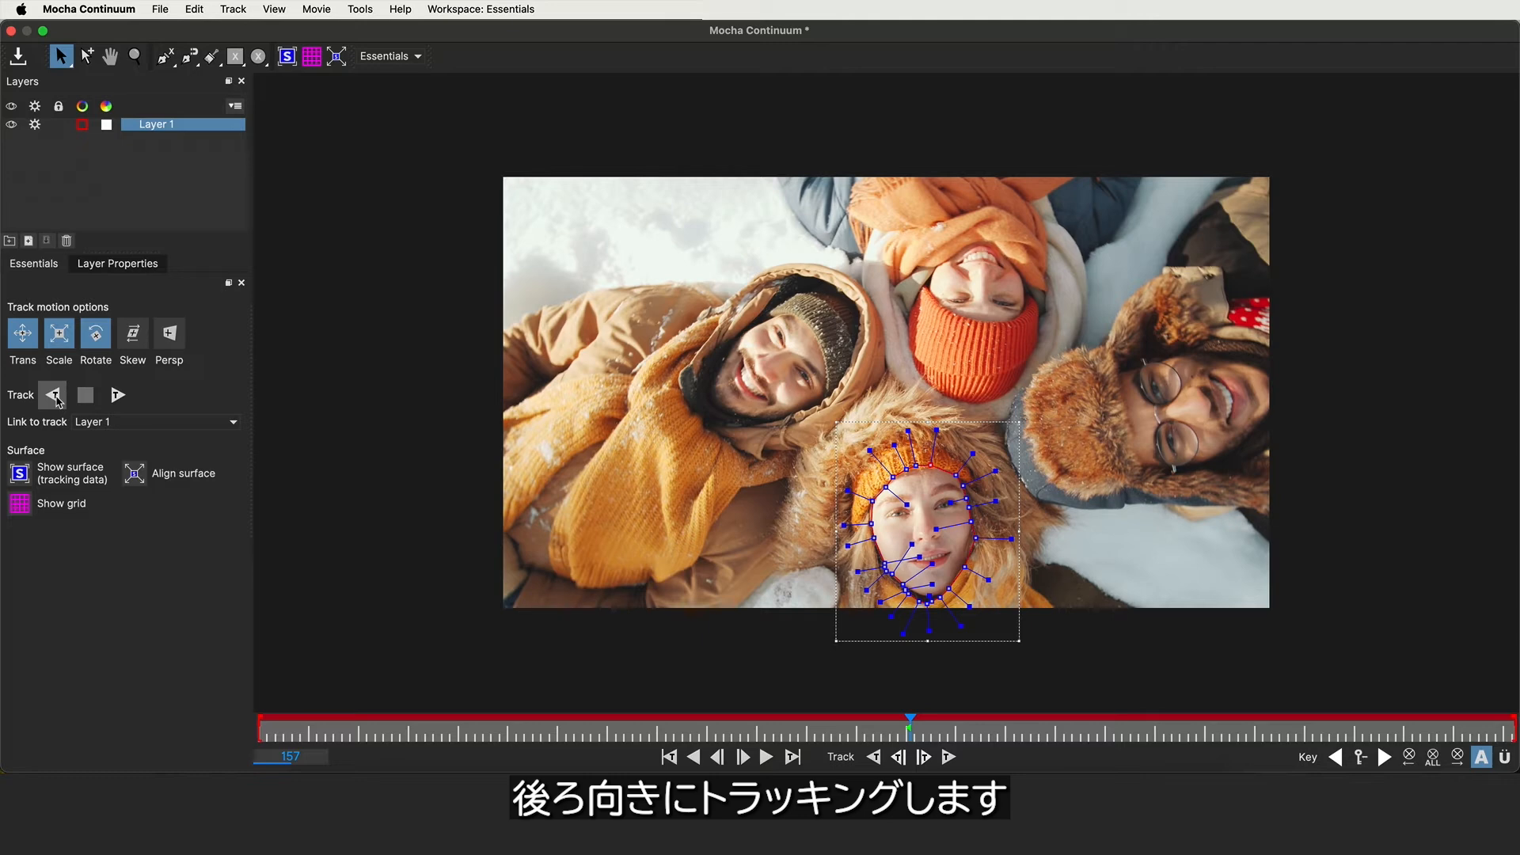
left_click(57, 402)
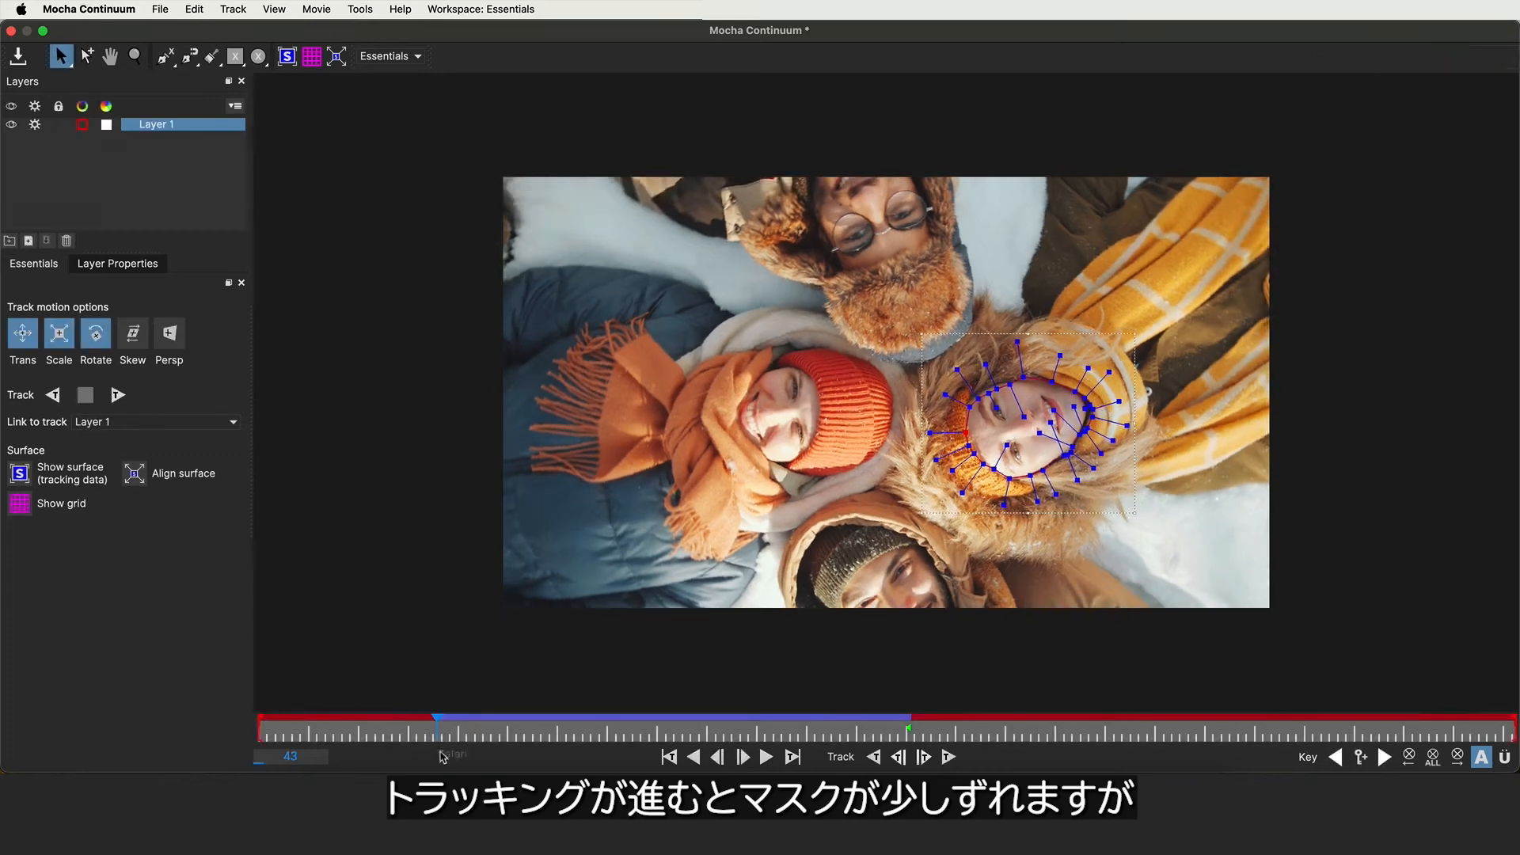
Refit the face mask at frame 81 and review its interpolation between frames 81 and 157
left_click_drag(436, 731, 591, 715)
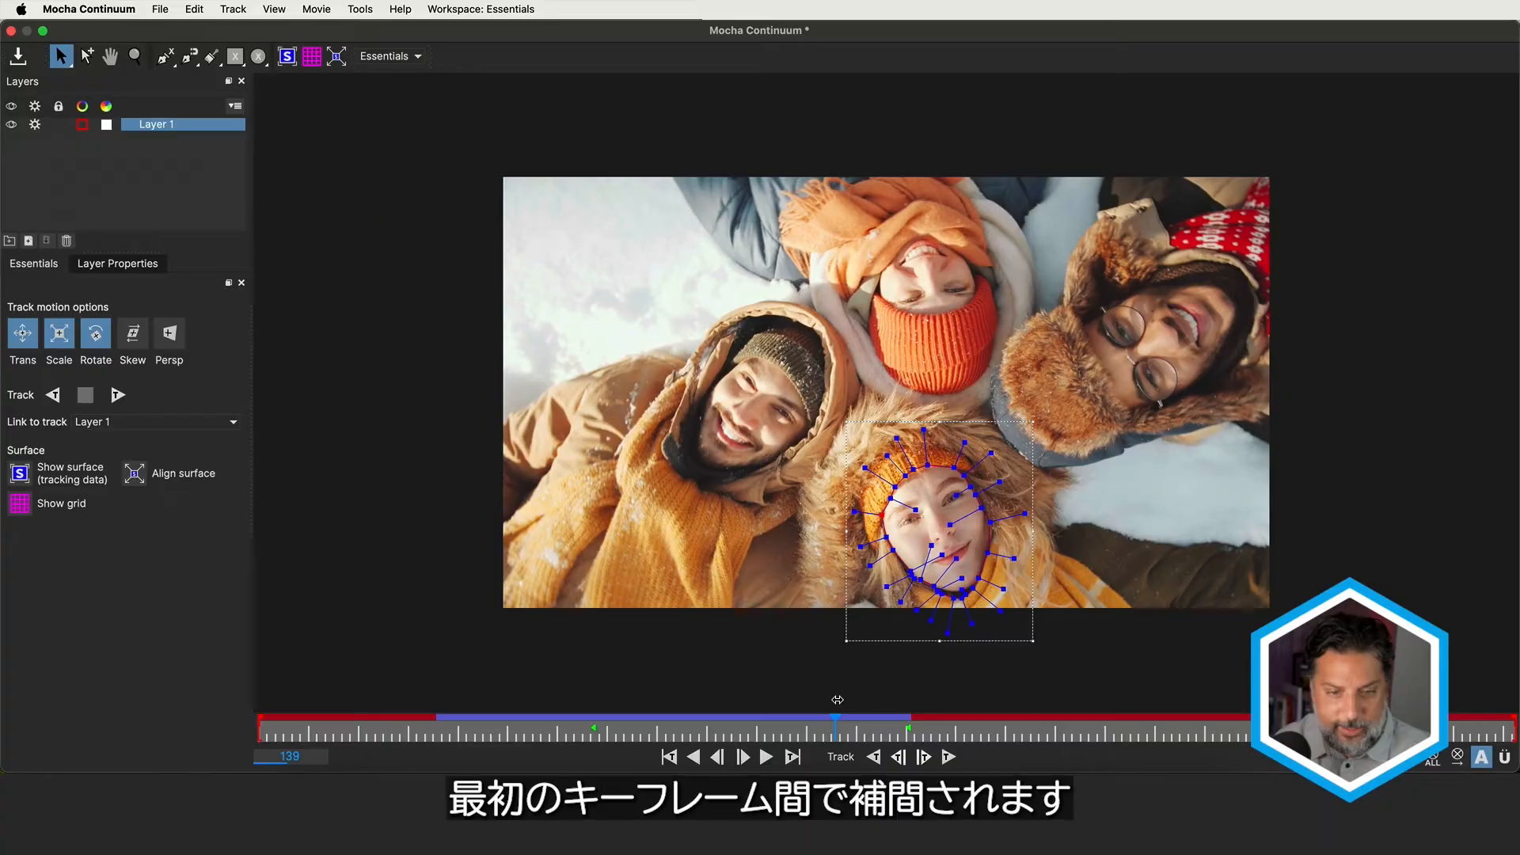
left_click_drag(838, 700, 597, 737)
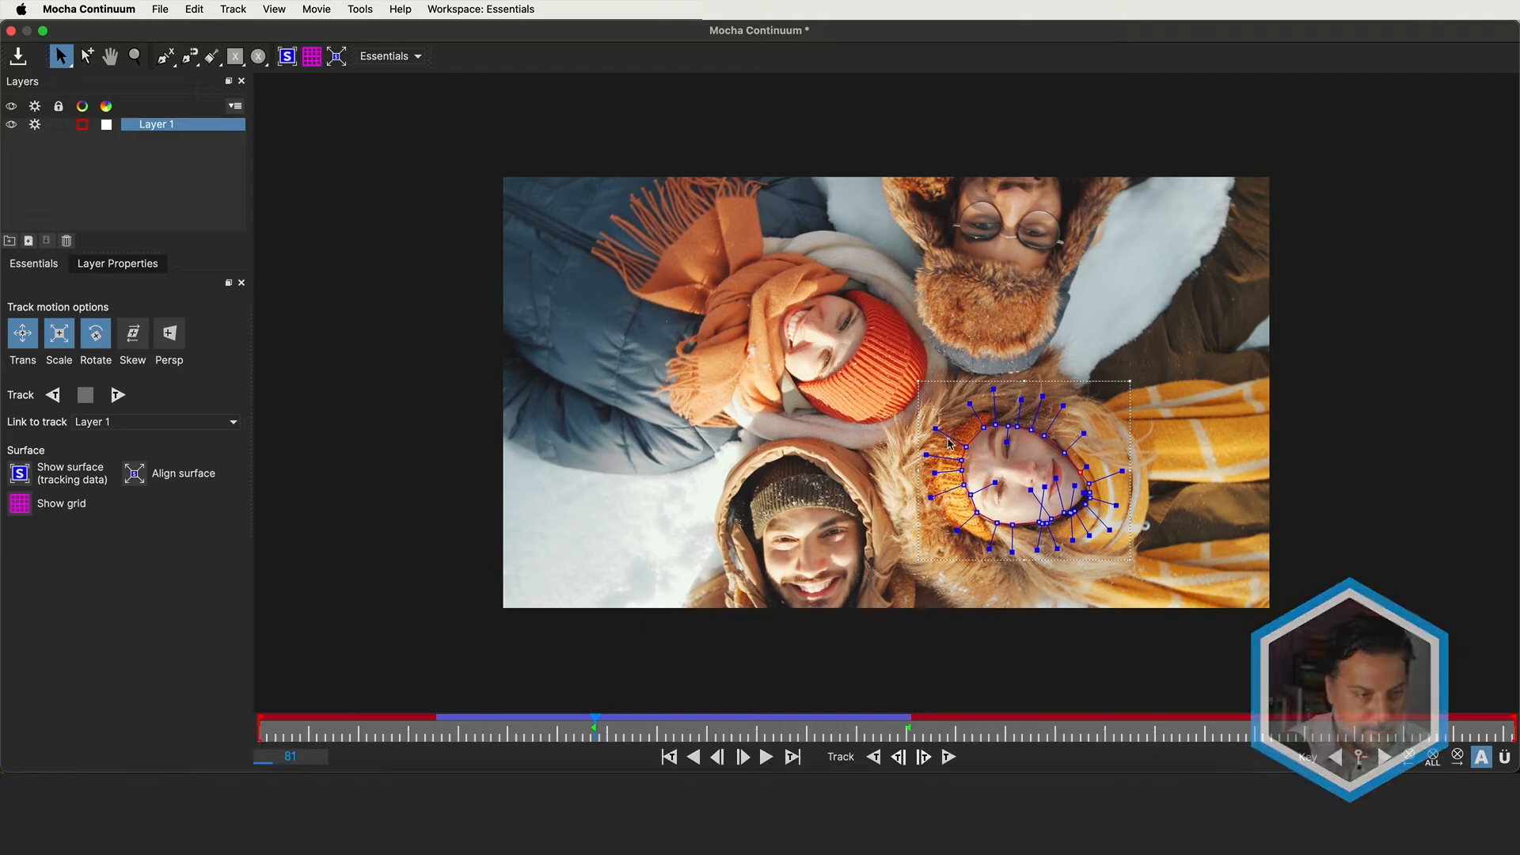
Track the mask backward to the clip's first frame, refit it to the face there and scrub to frame 81
left_click(53, 395)
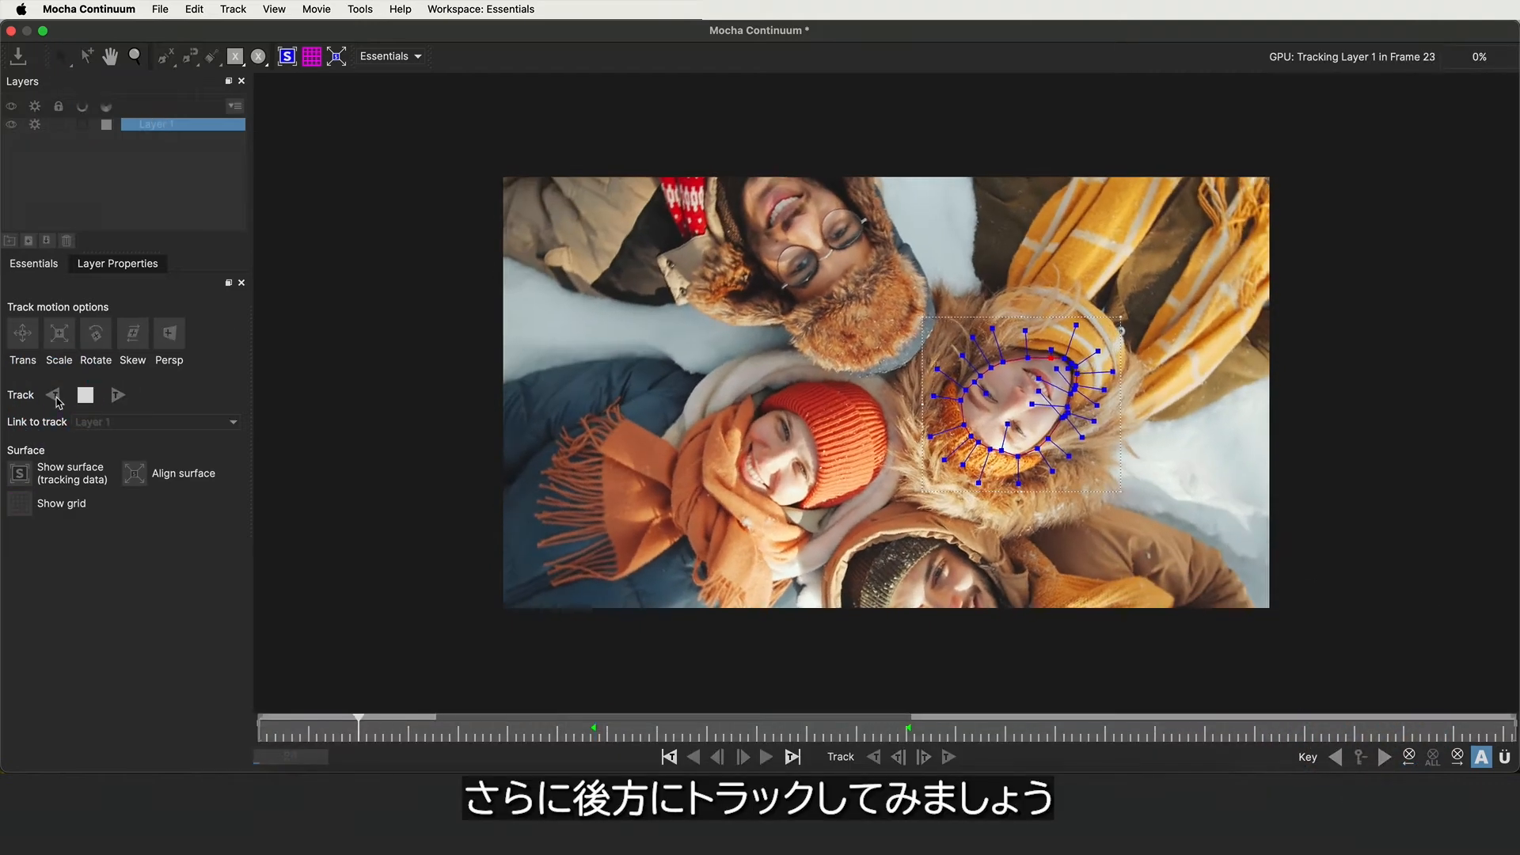
left_click_drag(995, 327, 1015, 312)
left_click_drag(260, 722, 595, 703)
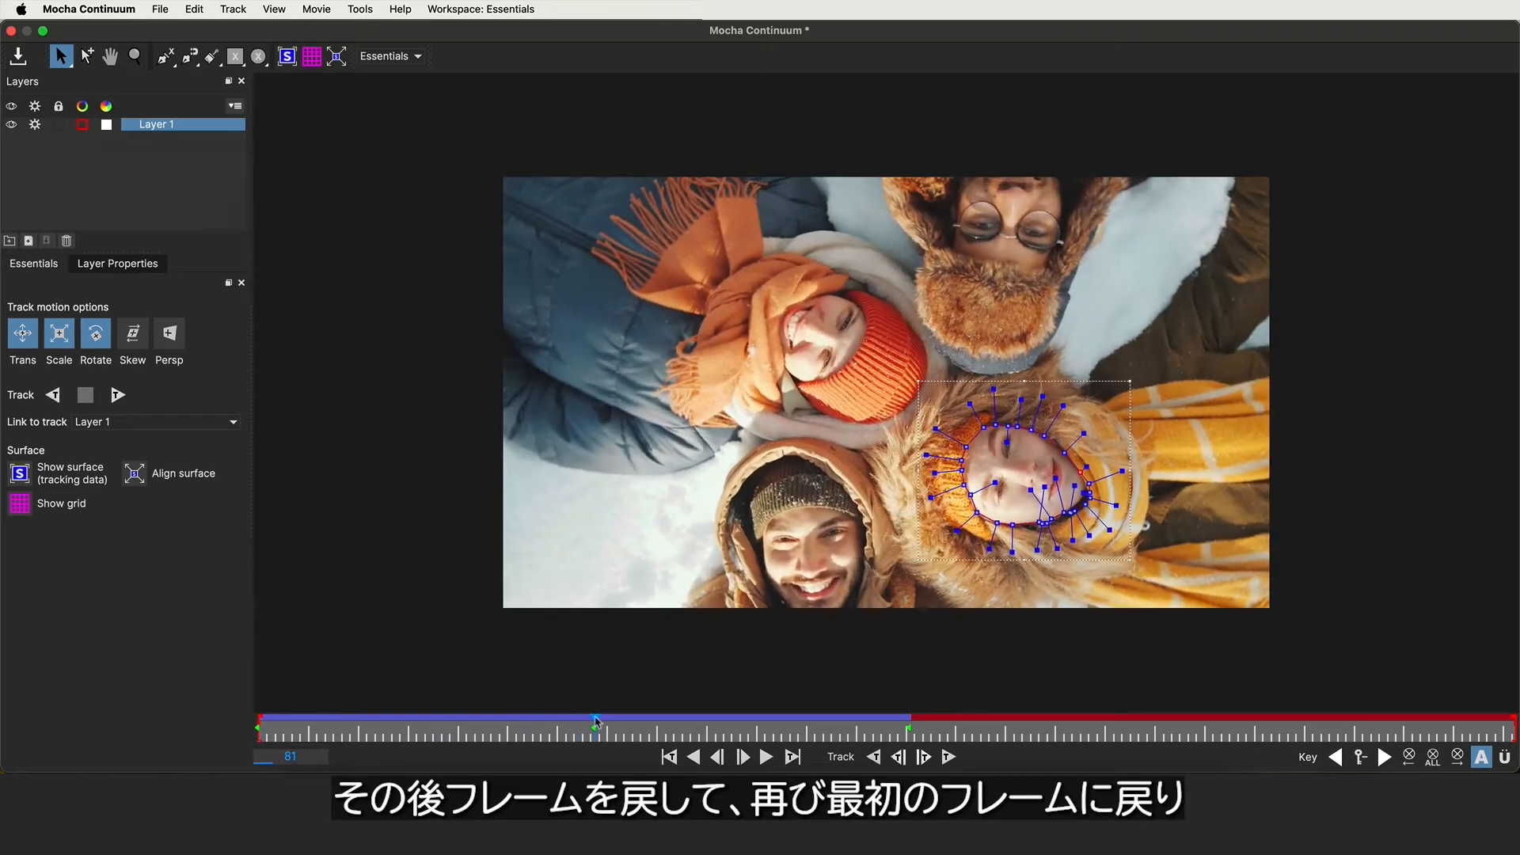
Track the mask forward from frame 157 to the clip's end and refit its forehead points at frame 303
left_click_drag(595, 725, 911, 704)
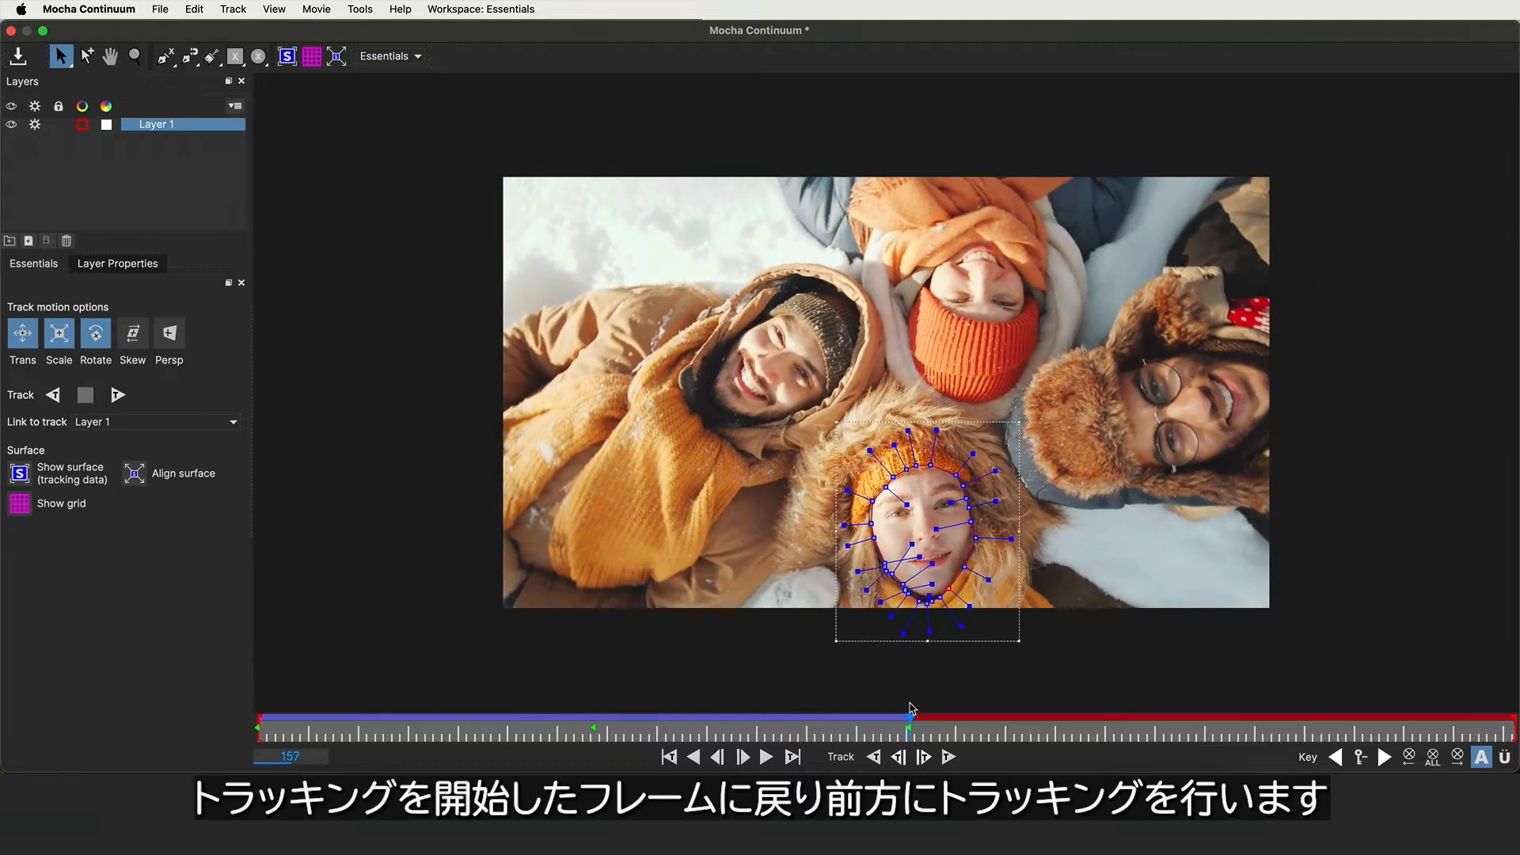
left_click(118, 396)
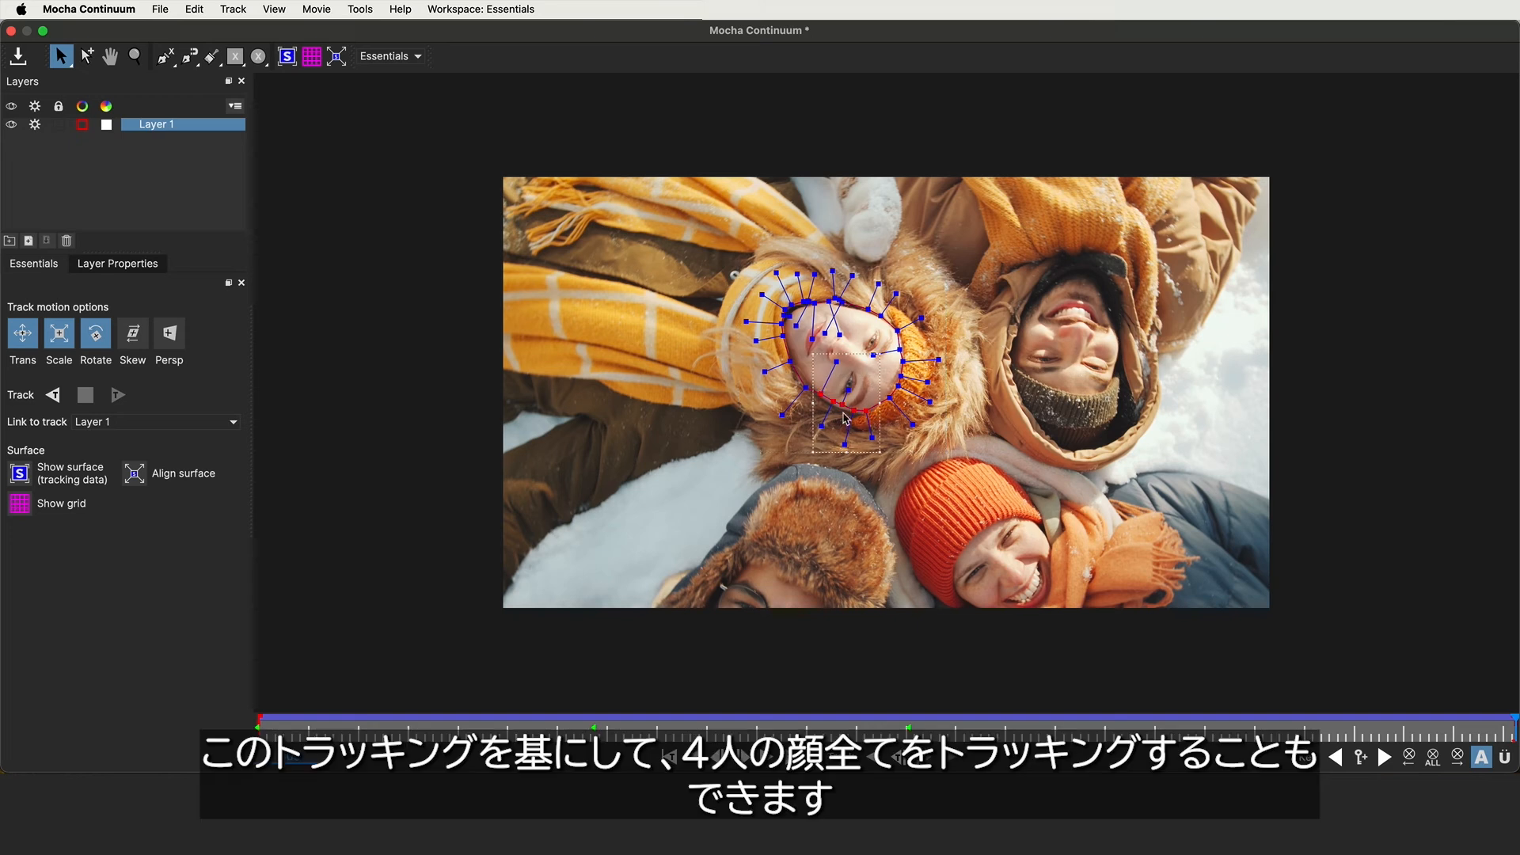
left_click_drag(849, 411, 849, 413)
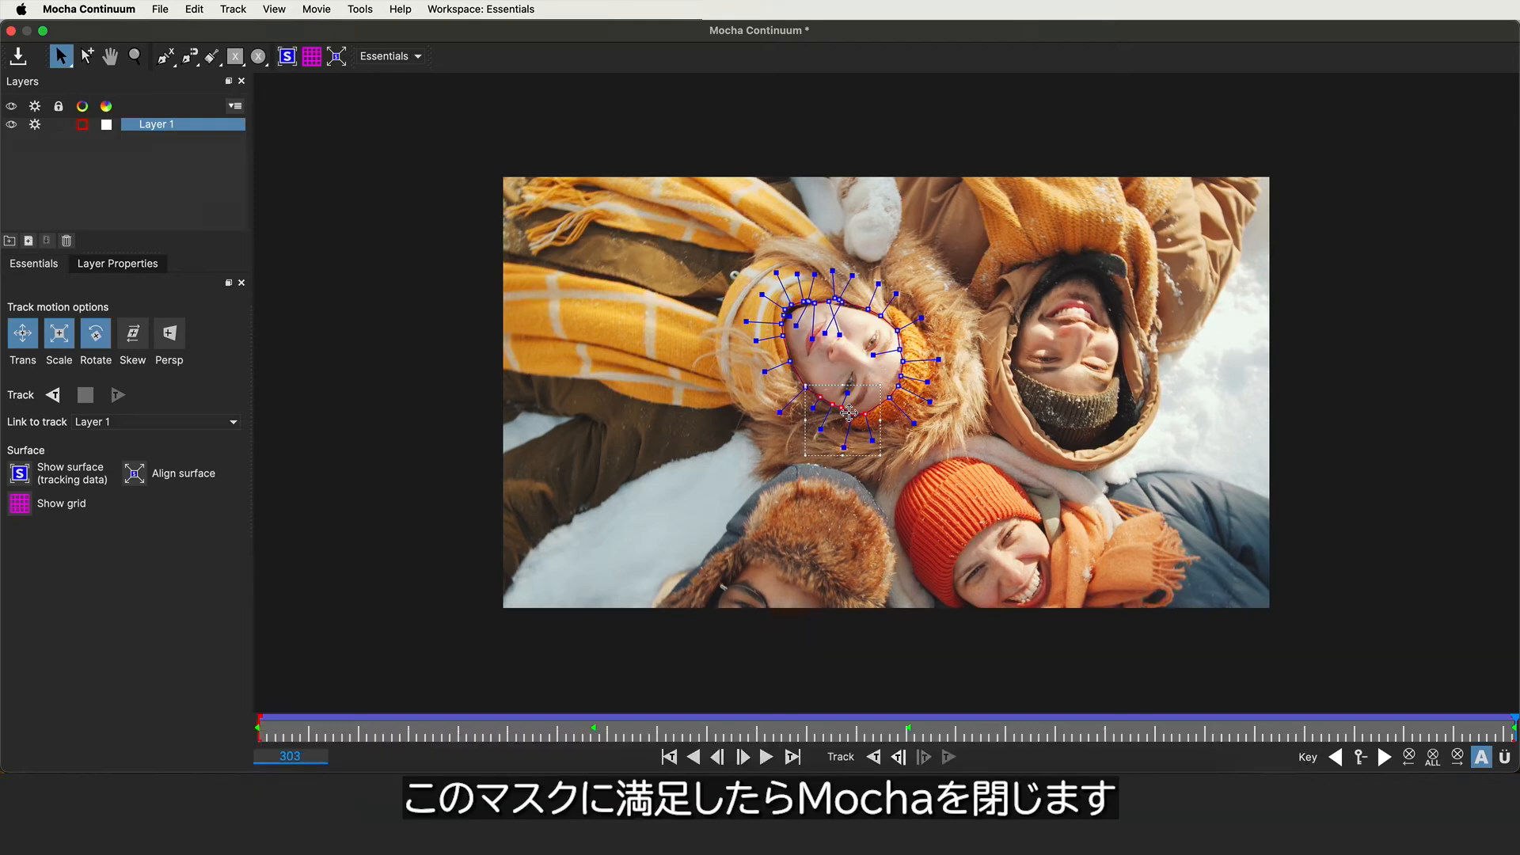
Close Mocha, saving the mask and tracking changes, and return to Premiere Pro
left_click(11, 31)
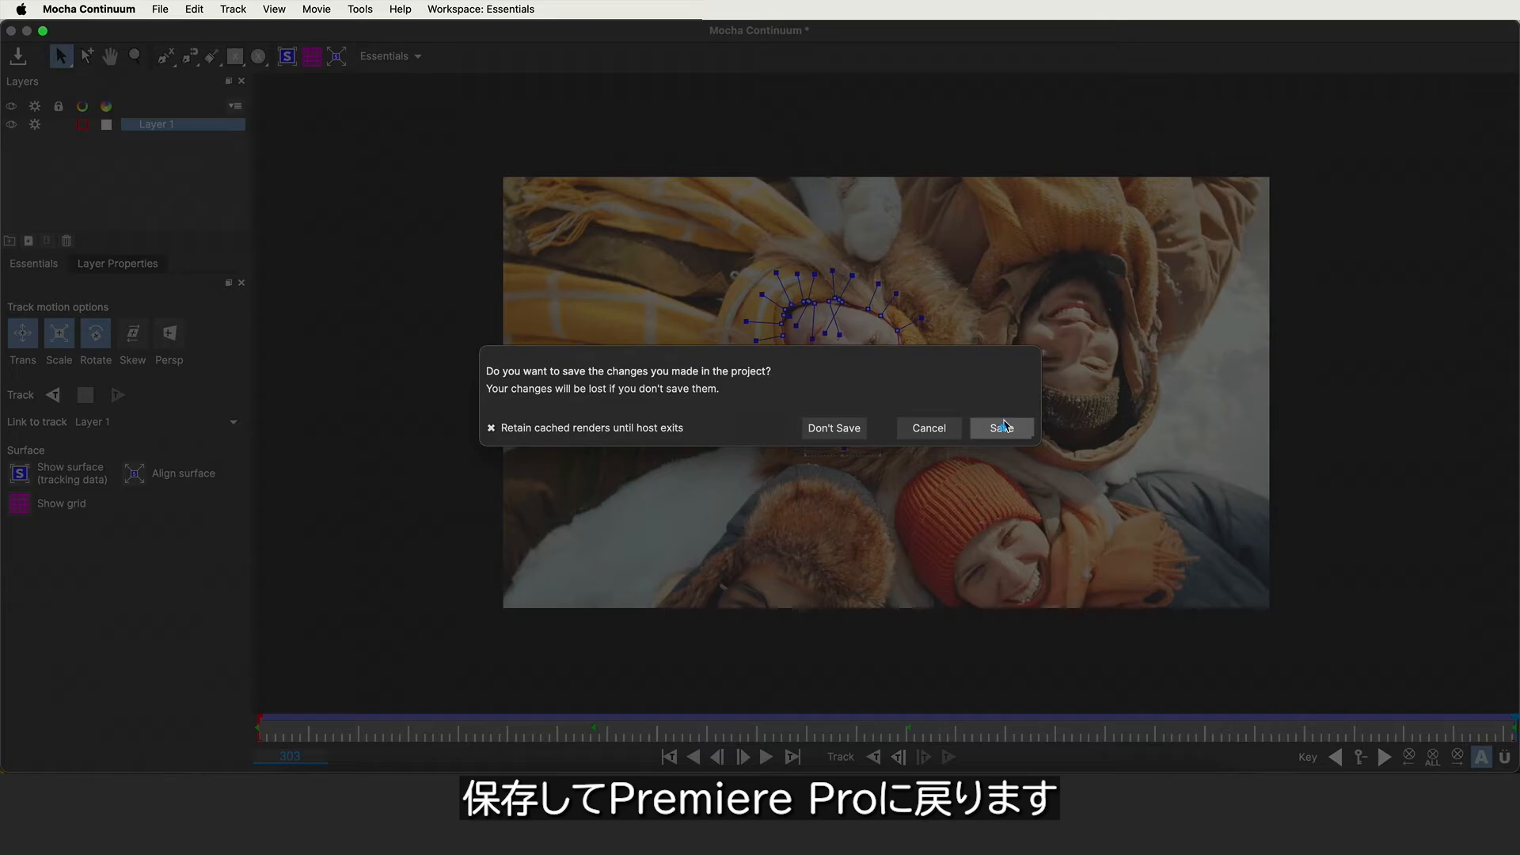
left_click(1002, 428)
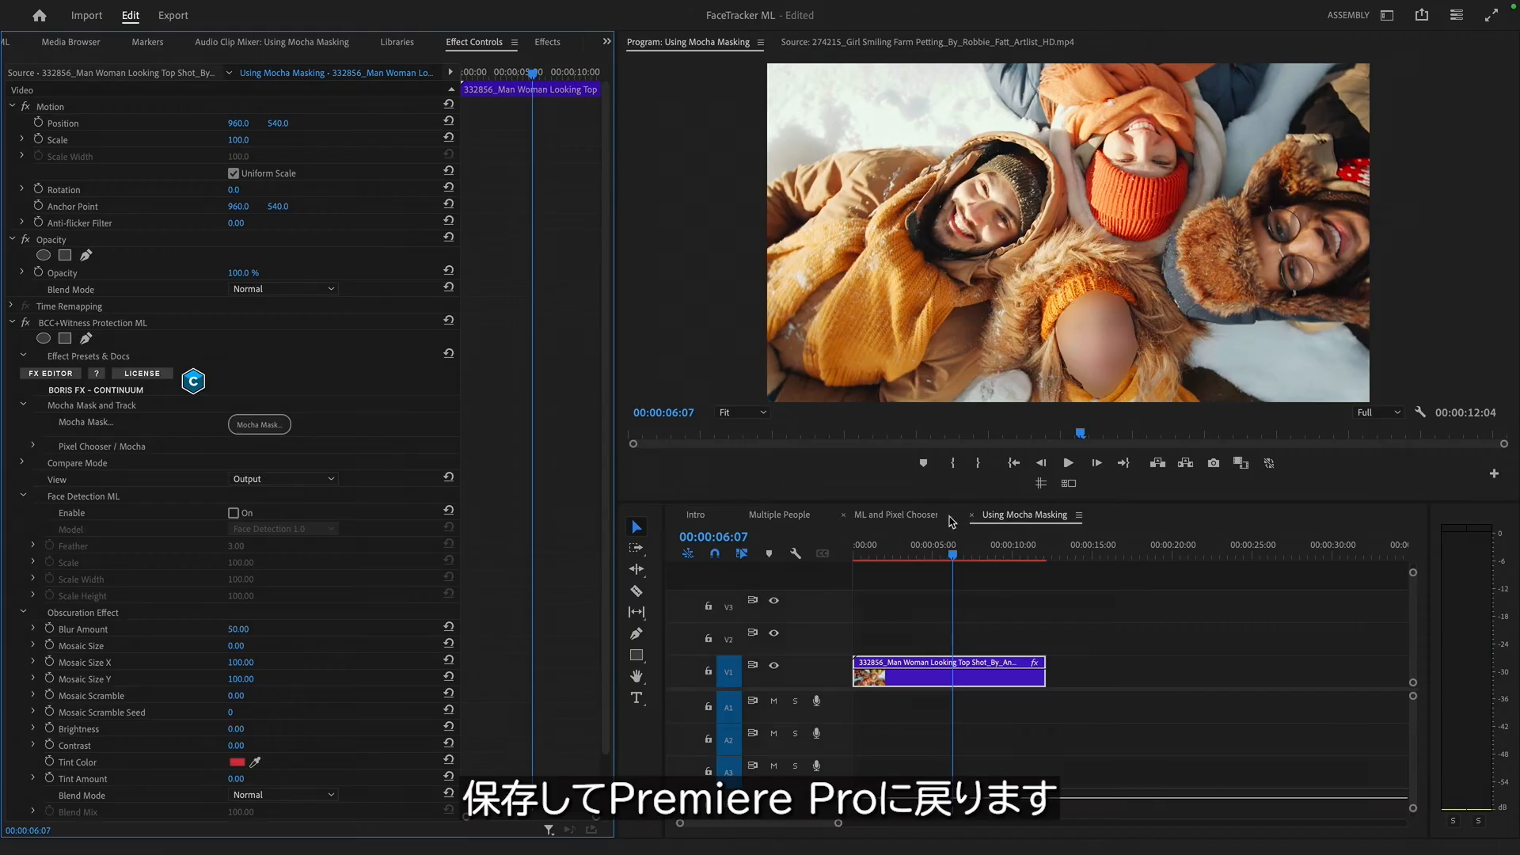
Play the masked clip full screen from its first frame to check the tracked face blur
left_click(953, 564)
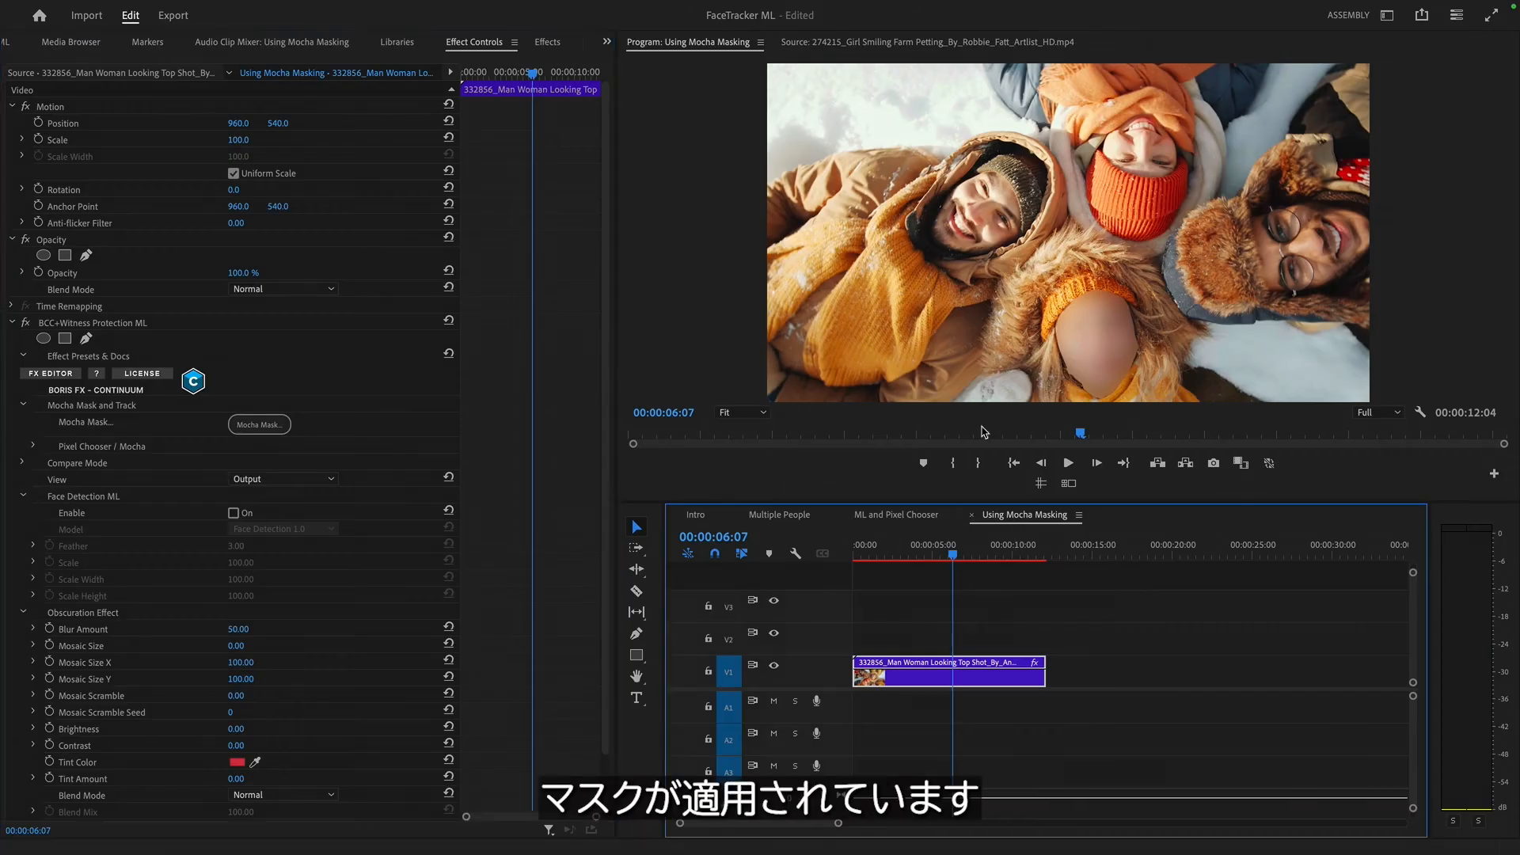
key("Home")
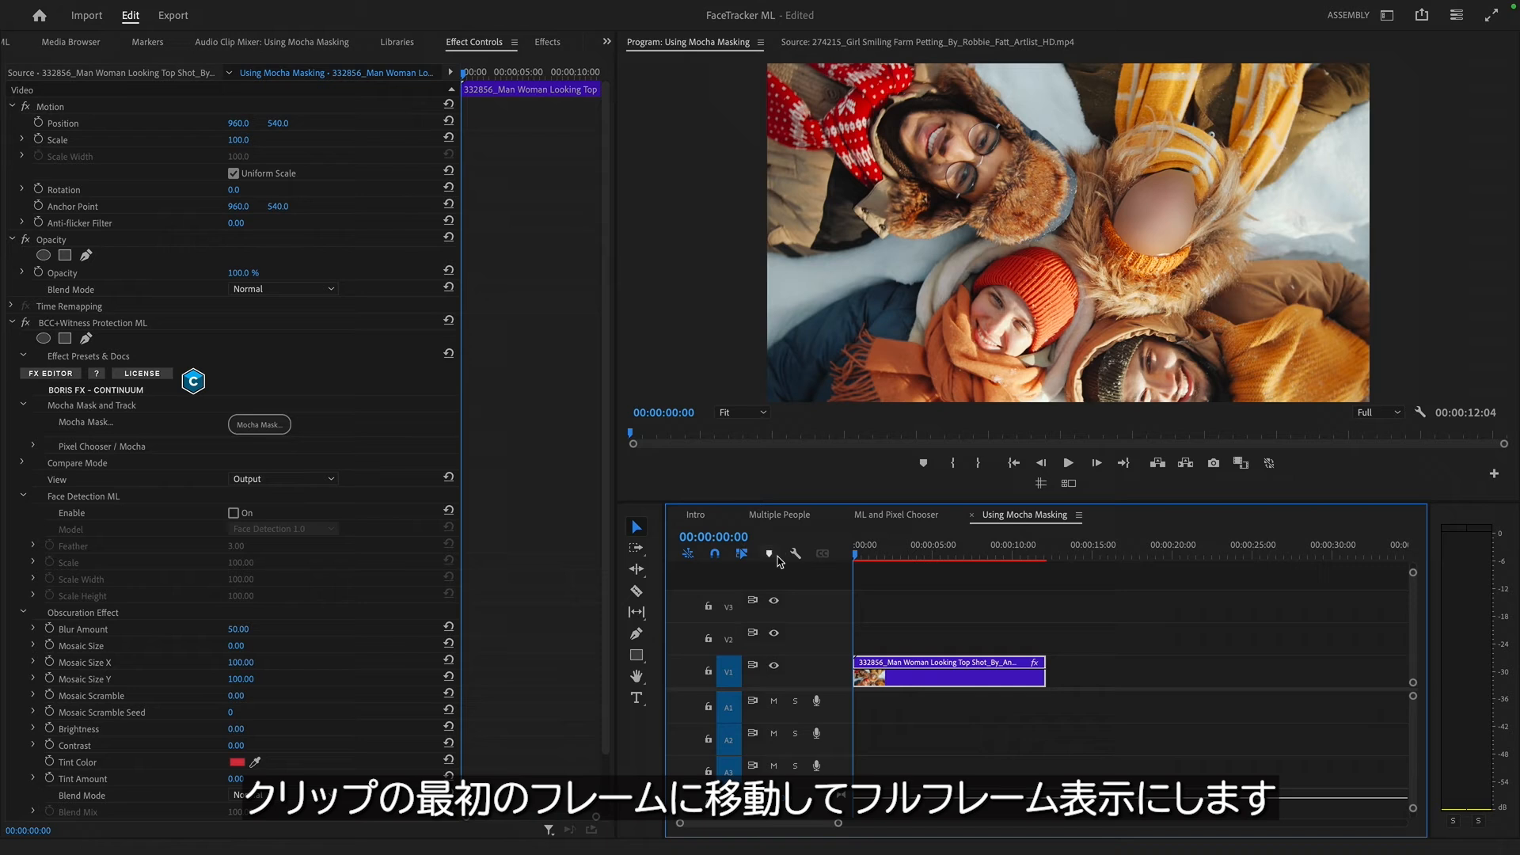
key("ctrl+grave")
key("space")
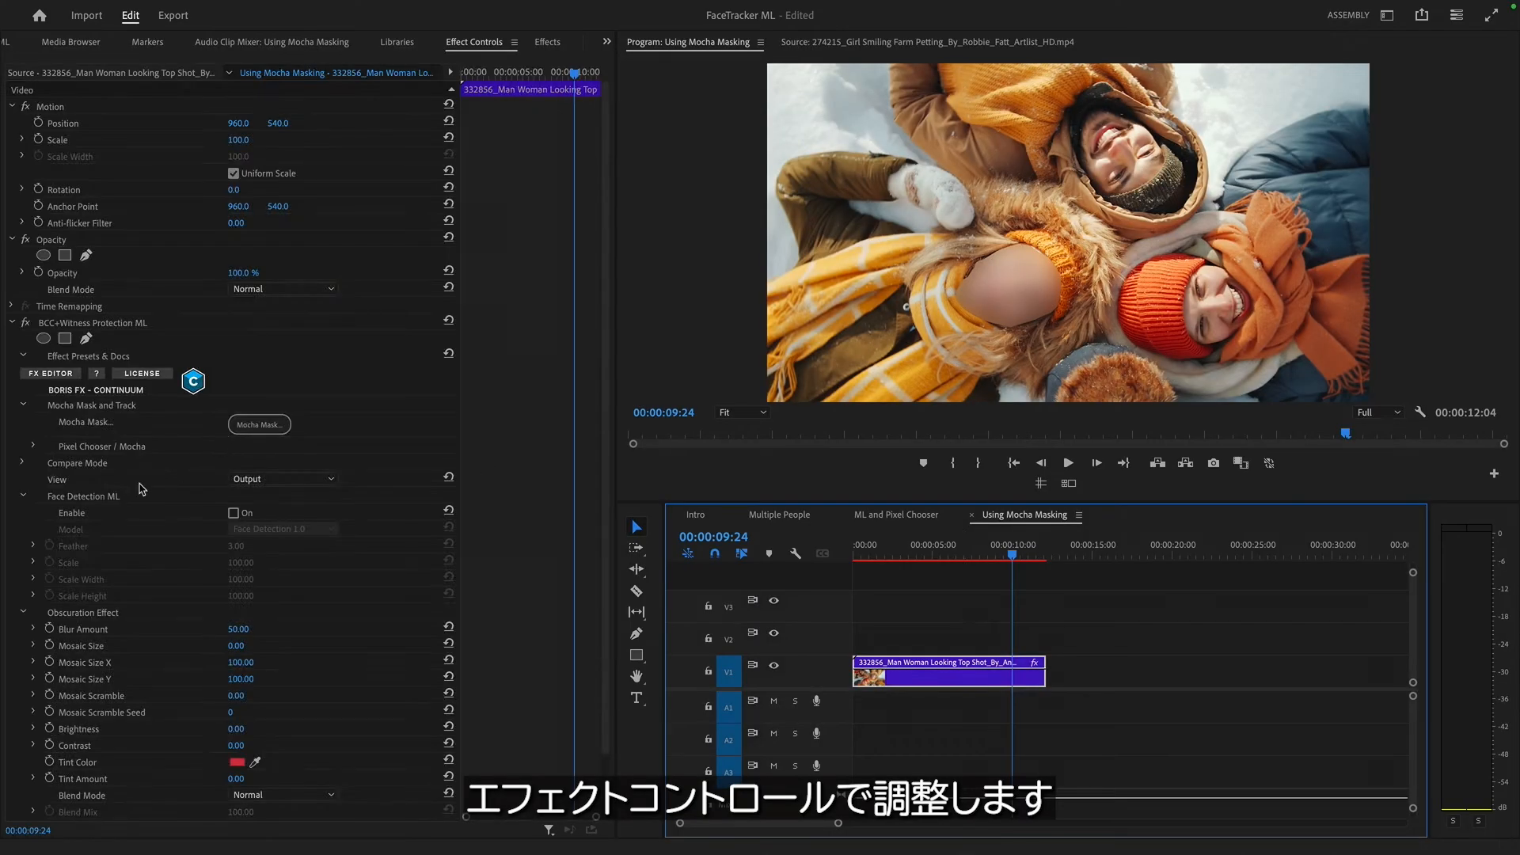
Set the Mocha Spline mask's feather to 22 in the Pixel Chooser settings and briefly try inverting the mask
left_click(34, 446)
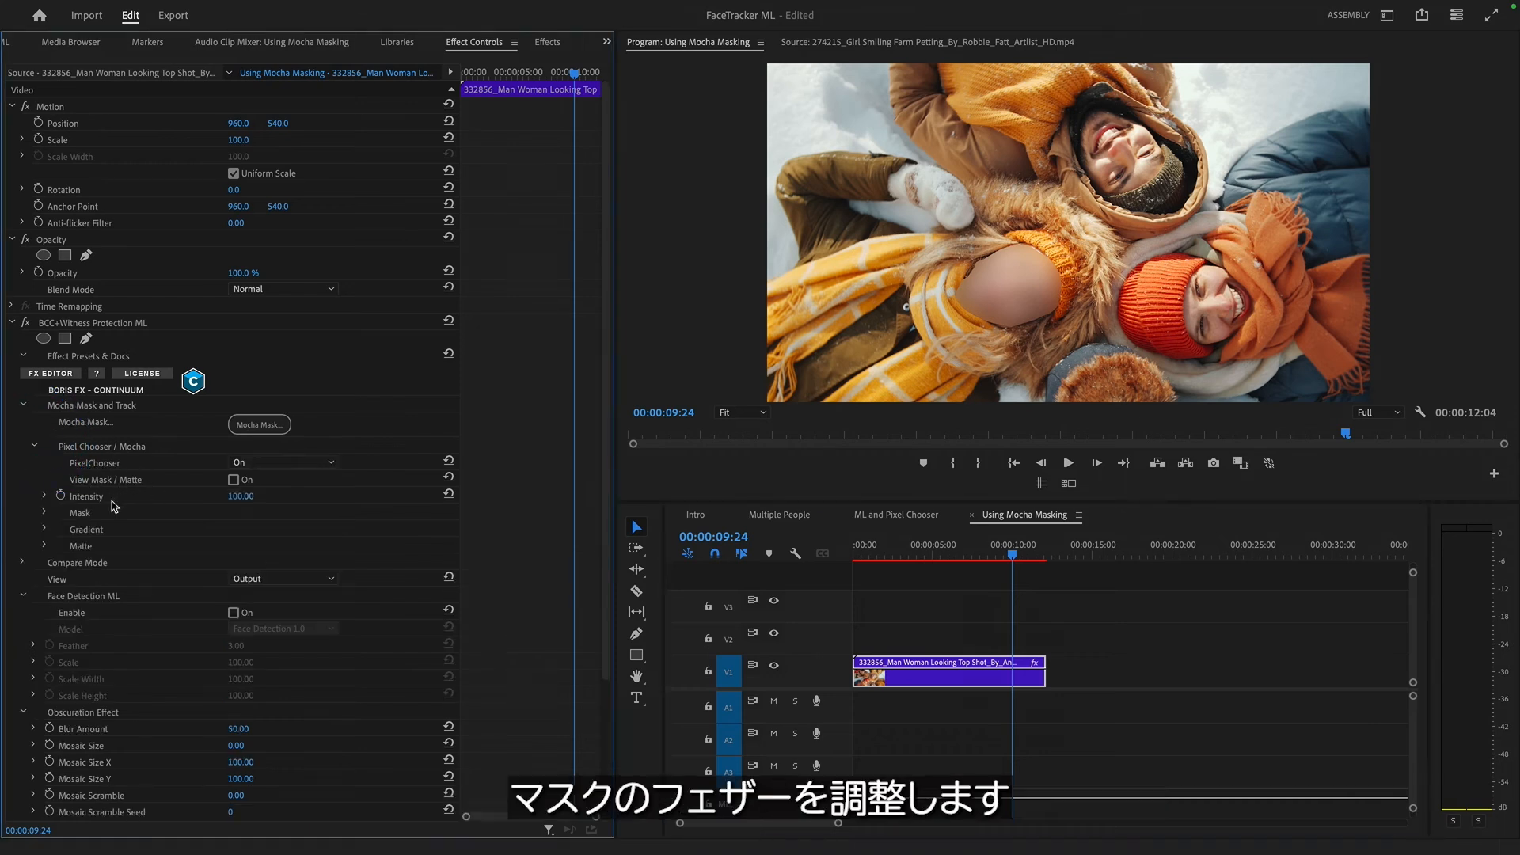
left_click(45, 512)
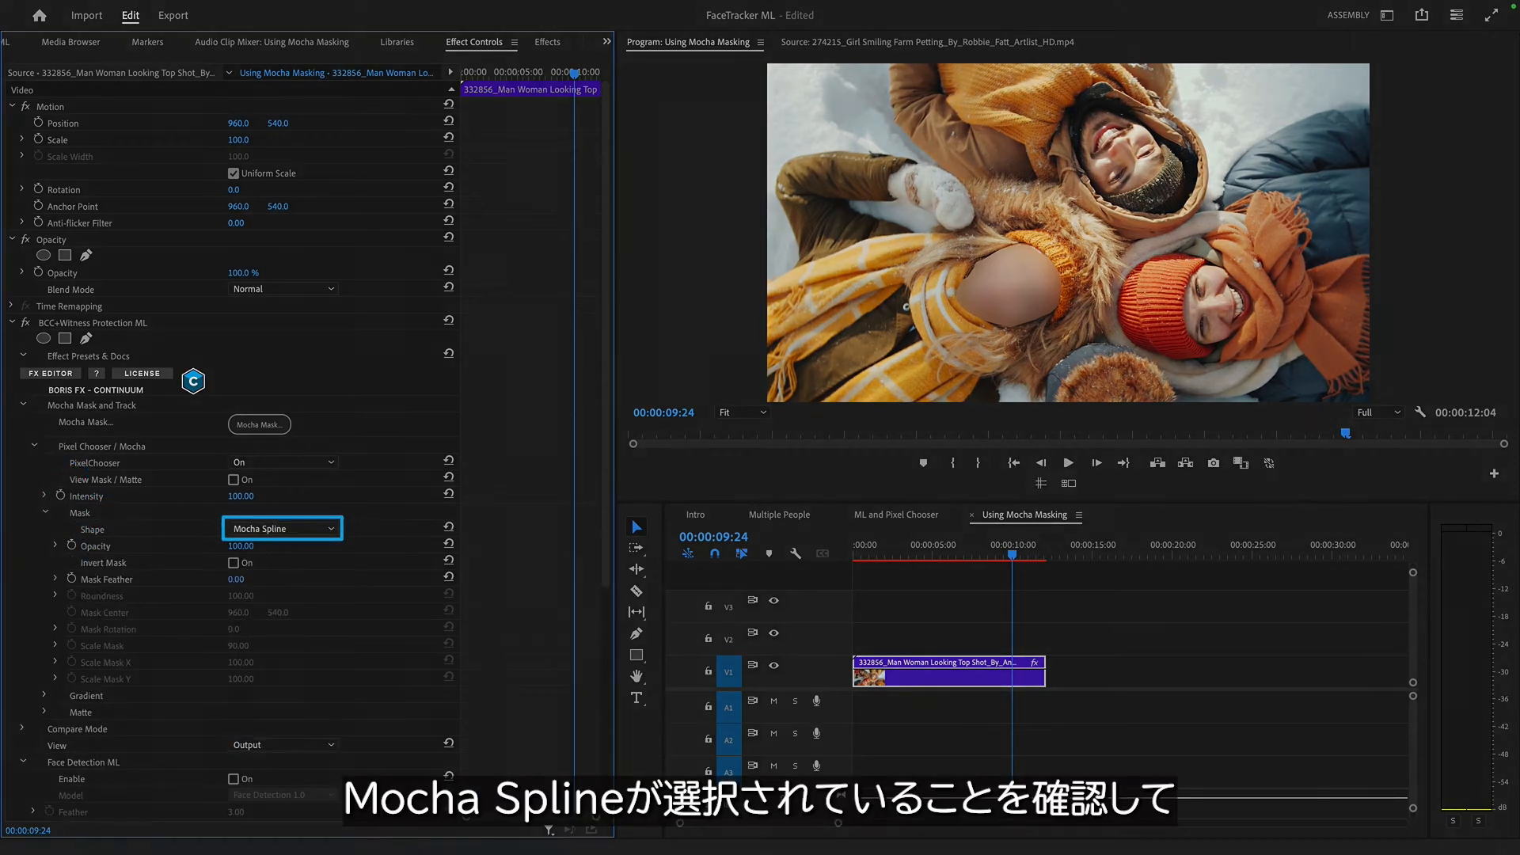
mouse_move(236, 579)
left_mouse_down()
mouse_move(267, 579)
mouse_move(250, 580)
left_mouse_up()
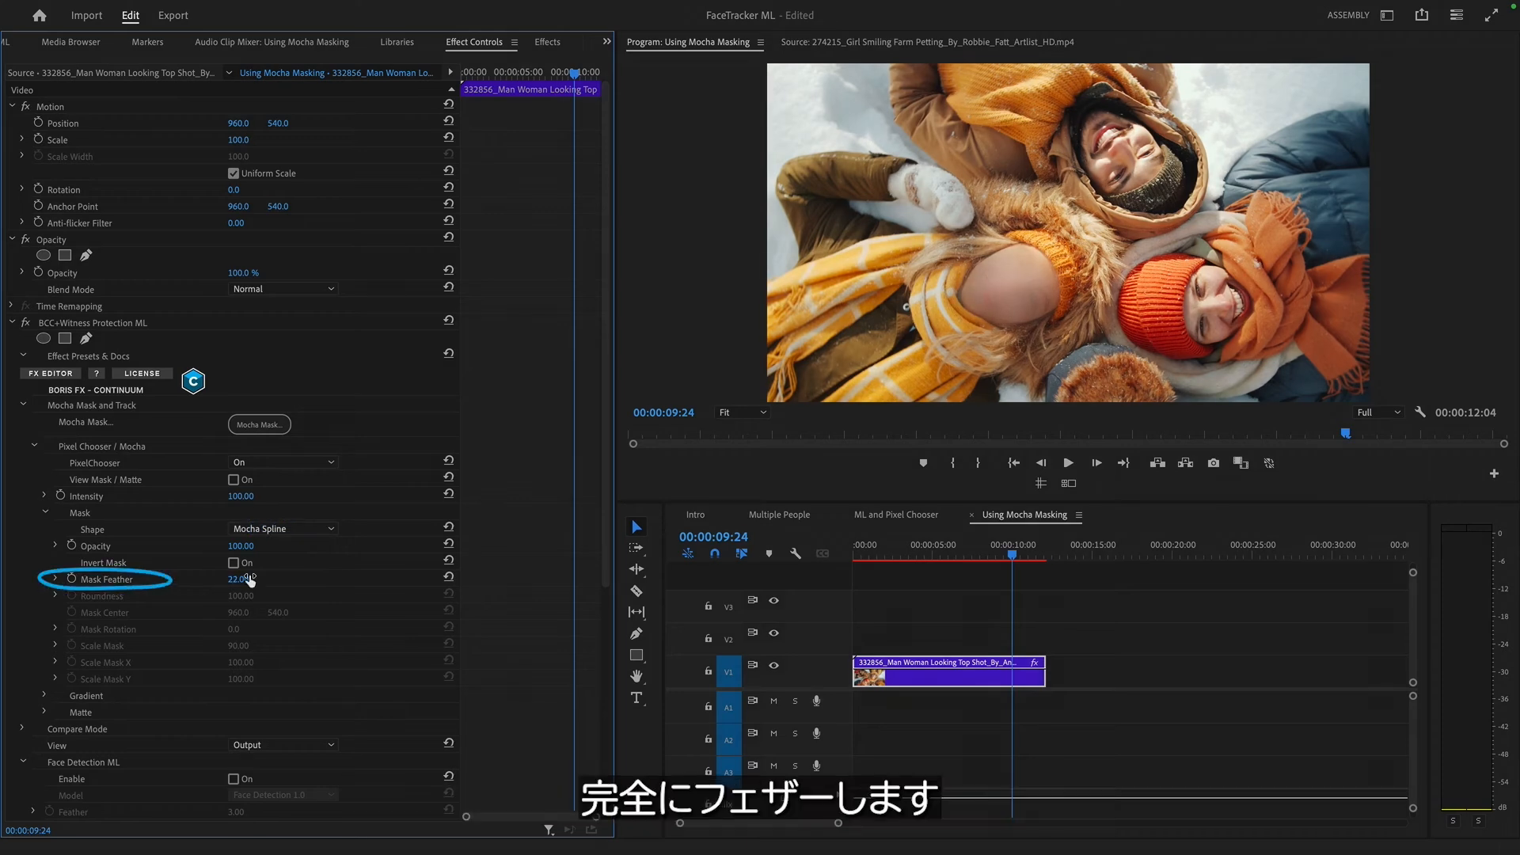
left_click(233, 563)
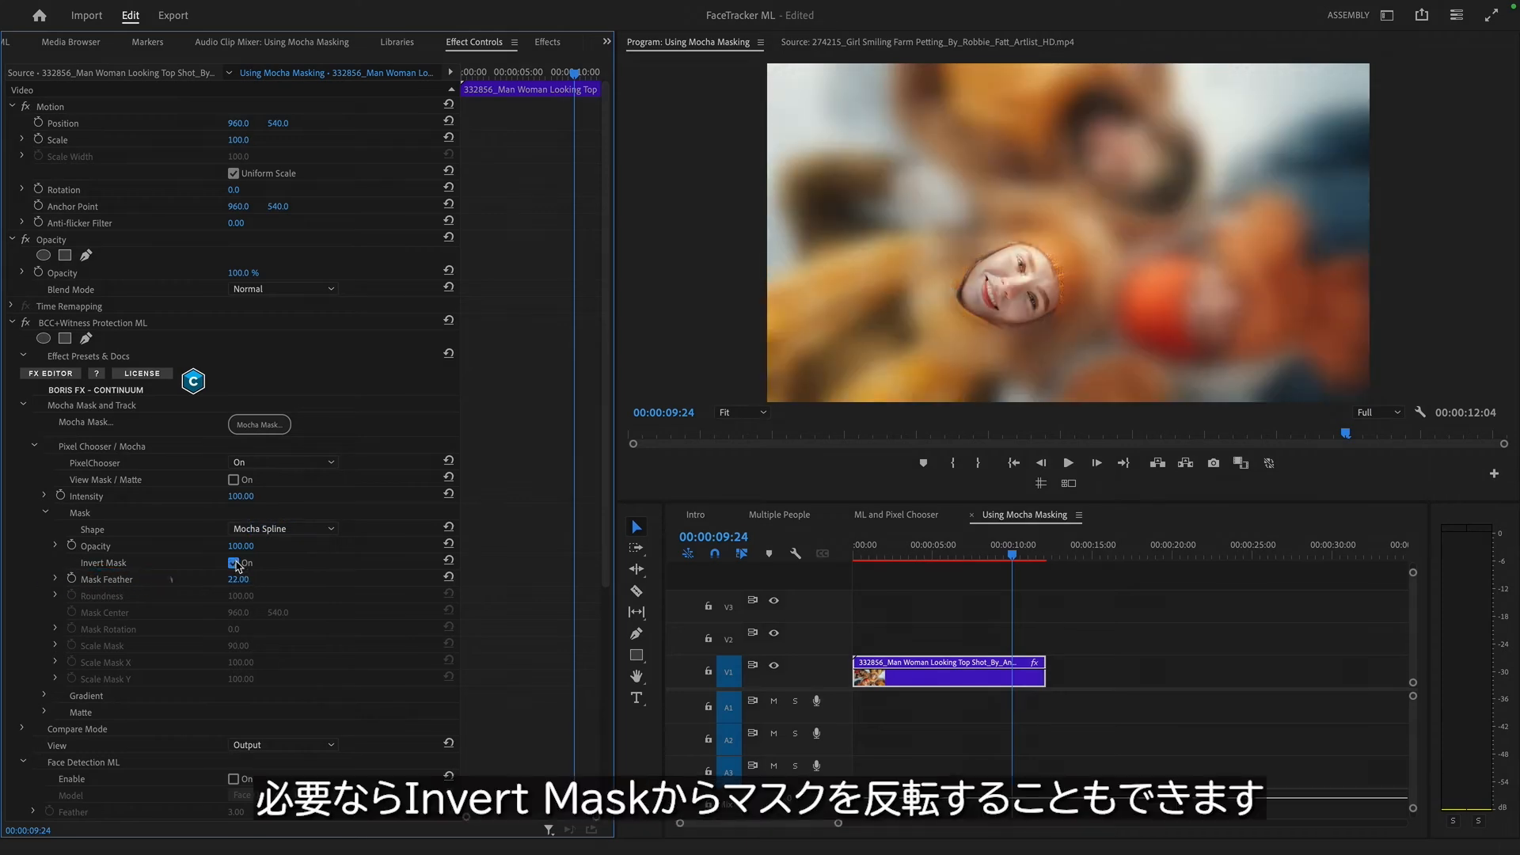
left_click(235, 563)
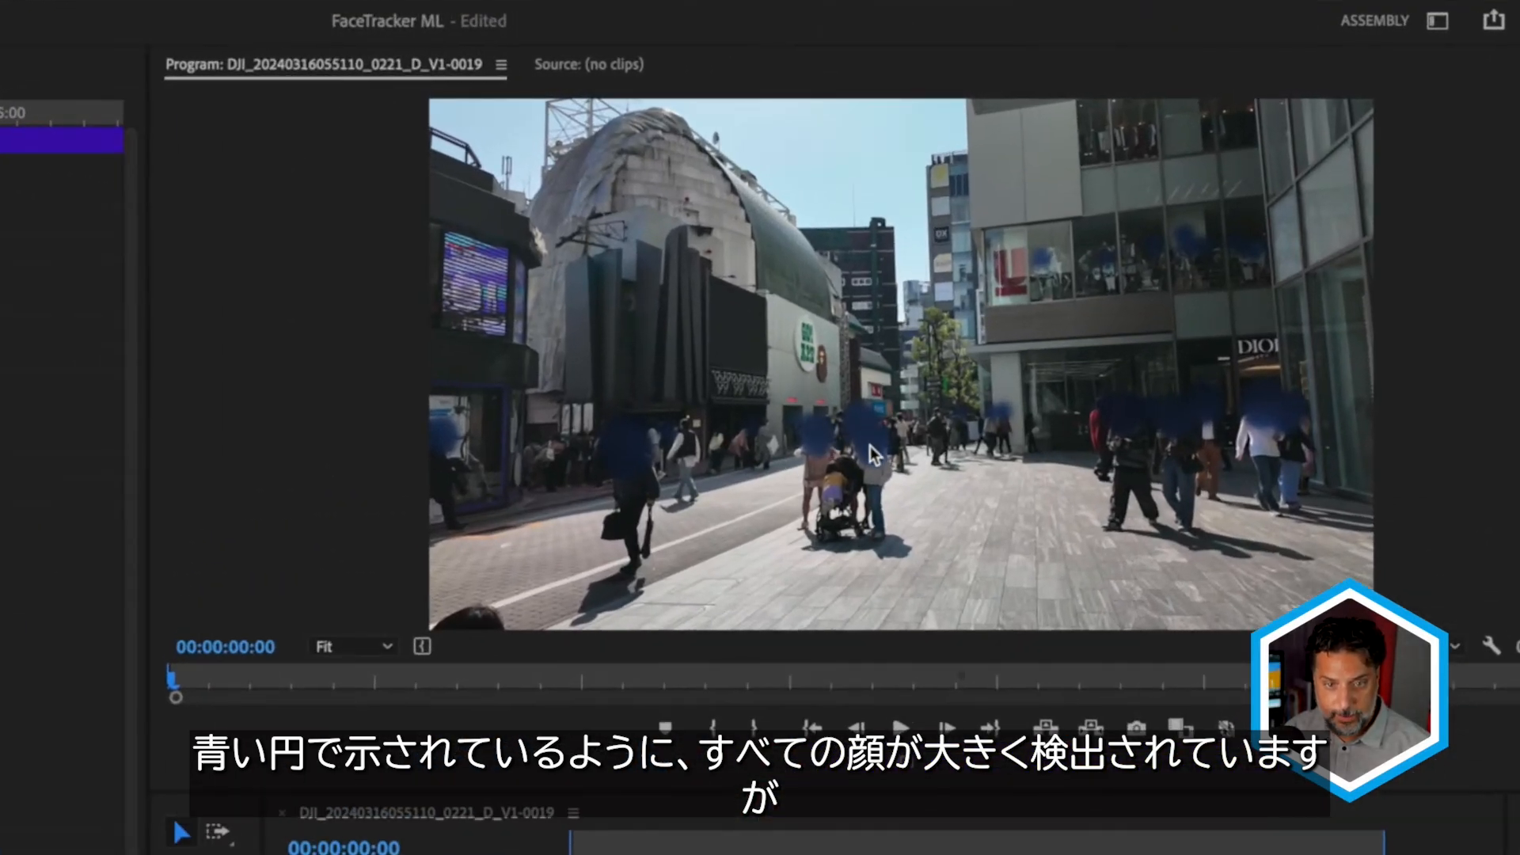
Scrub the street clip to 00:00:03:00 and open its Witness Protection effect in Mocha for masking
left_click_drag(855, 846, 897, 844)
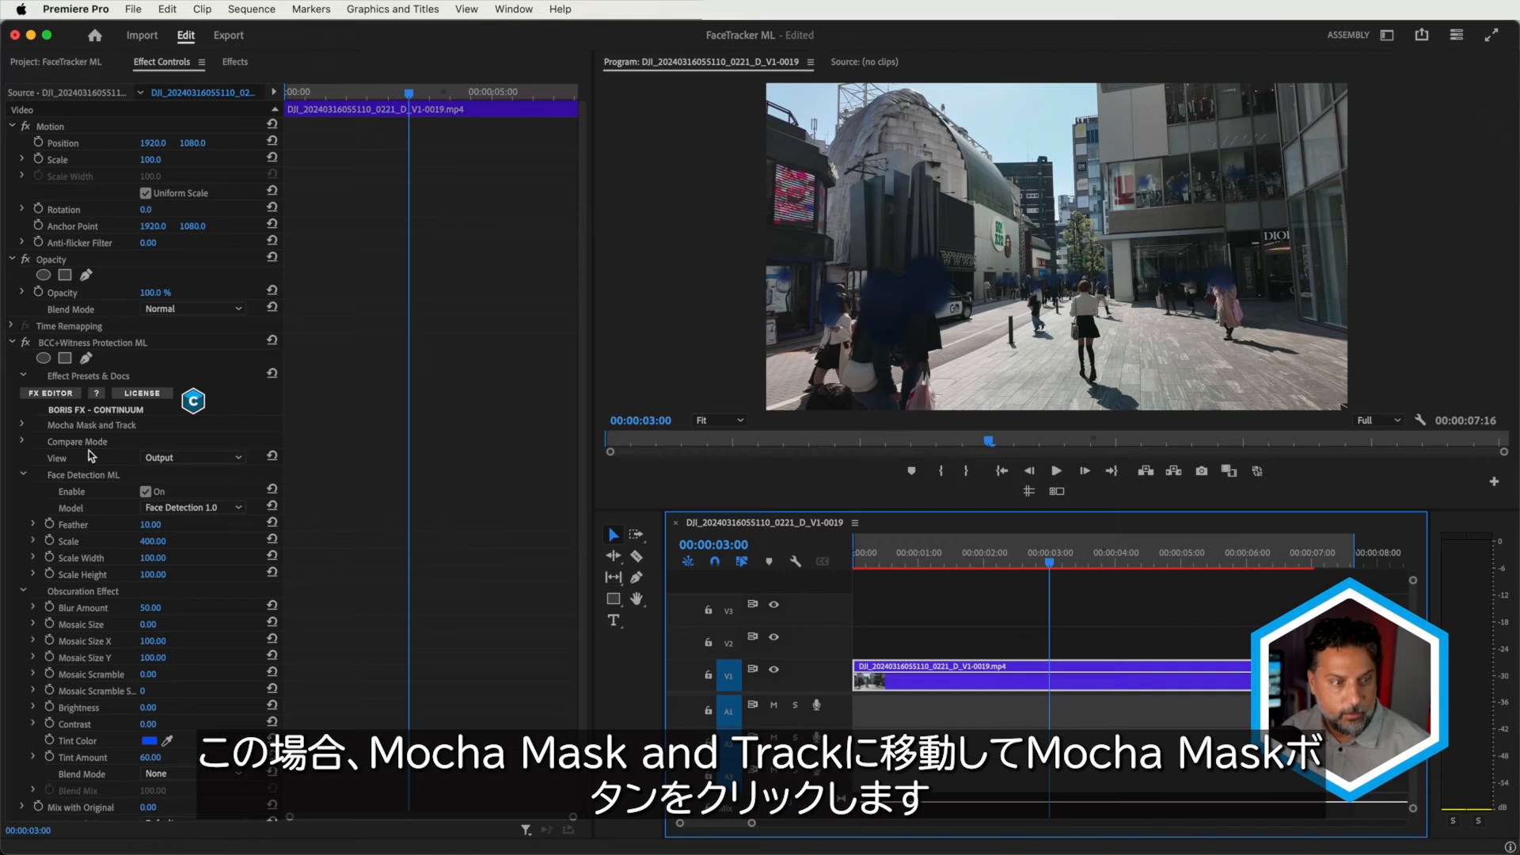
left_click(24, 426)
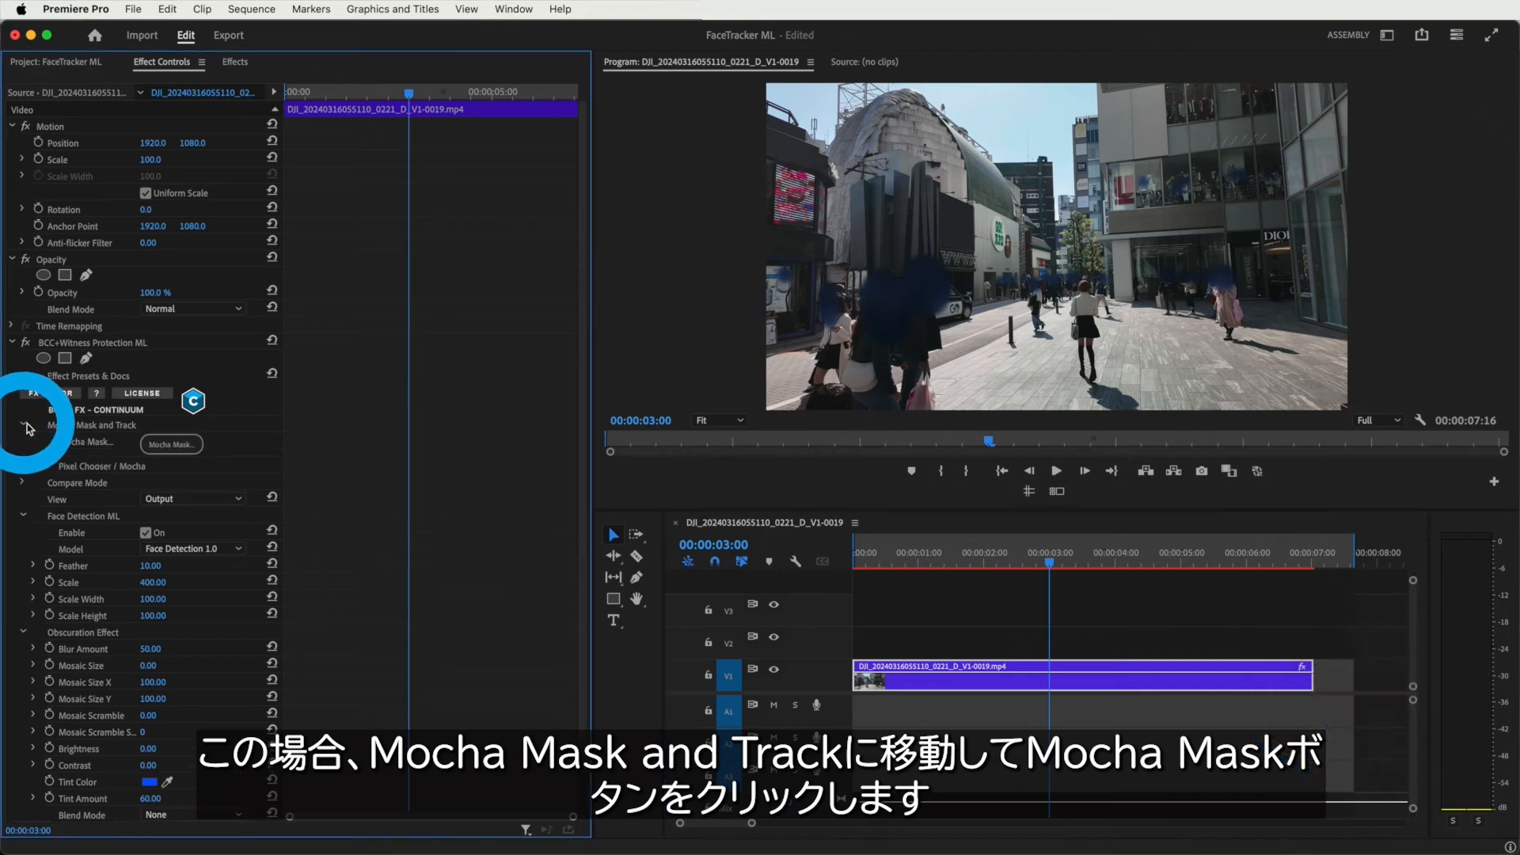
left_click(190, 445)
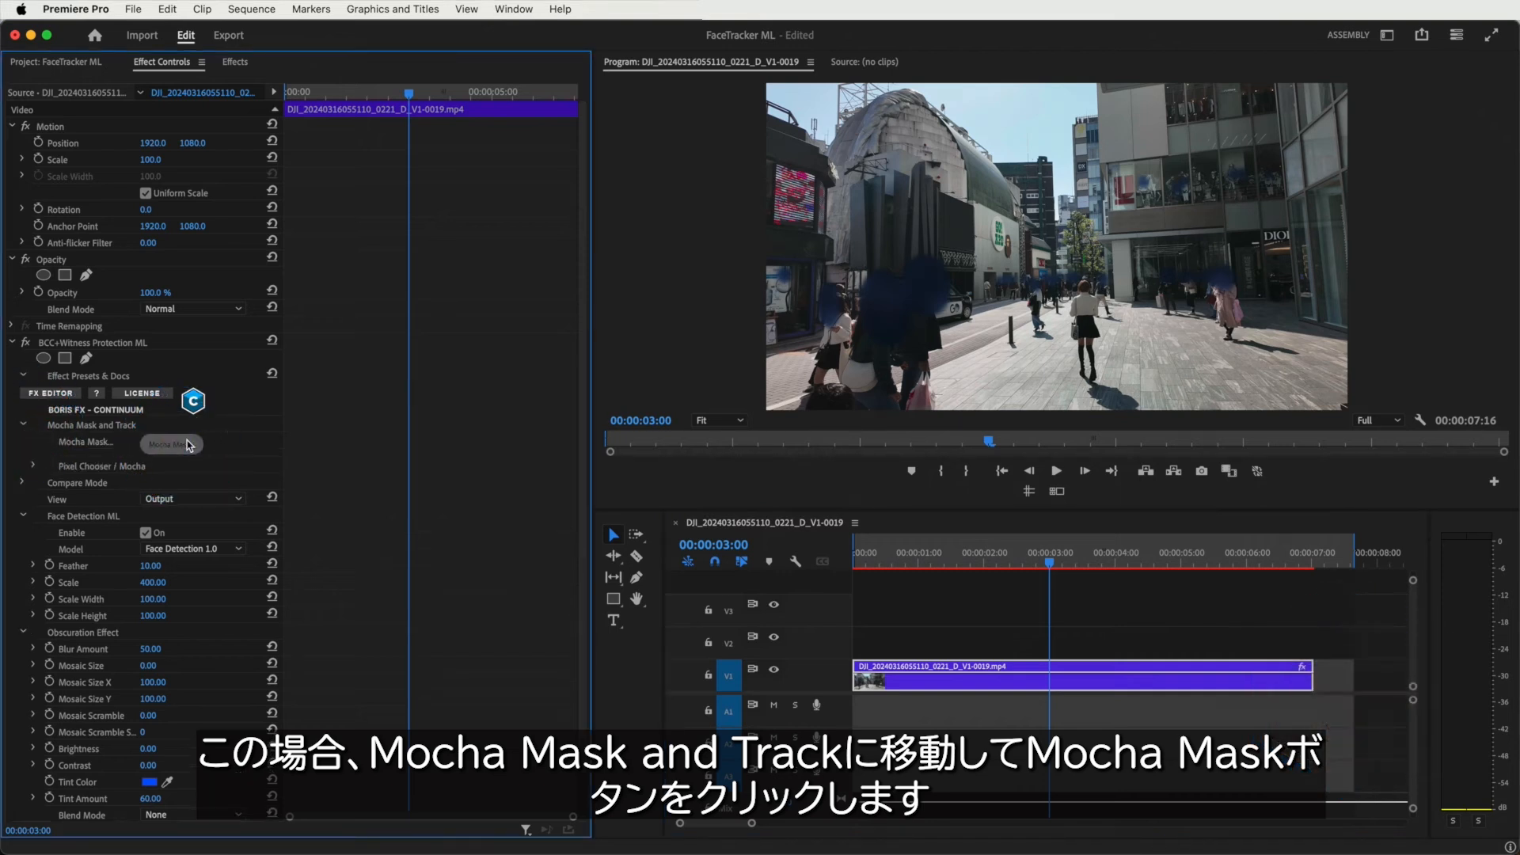
Draw a rectangular mask over the building's upper-floor shop windows, then close Mocha with the changes saved and return to Premiere Pro
left_click(234, 56)
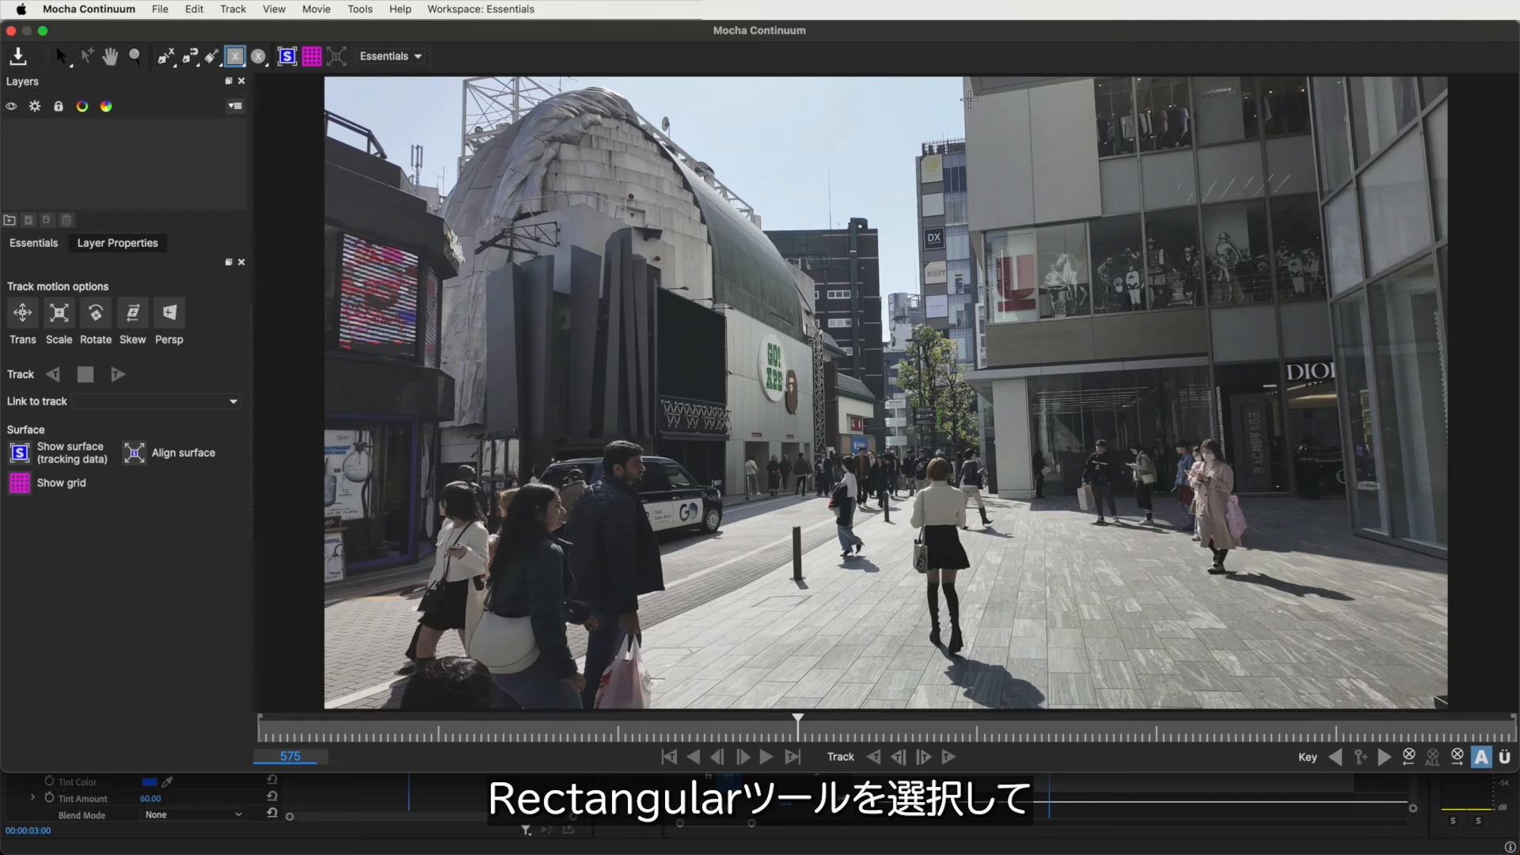
left_click_drag(966, 98, 1230, 346)
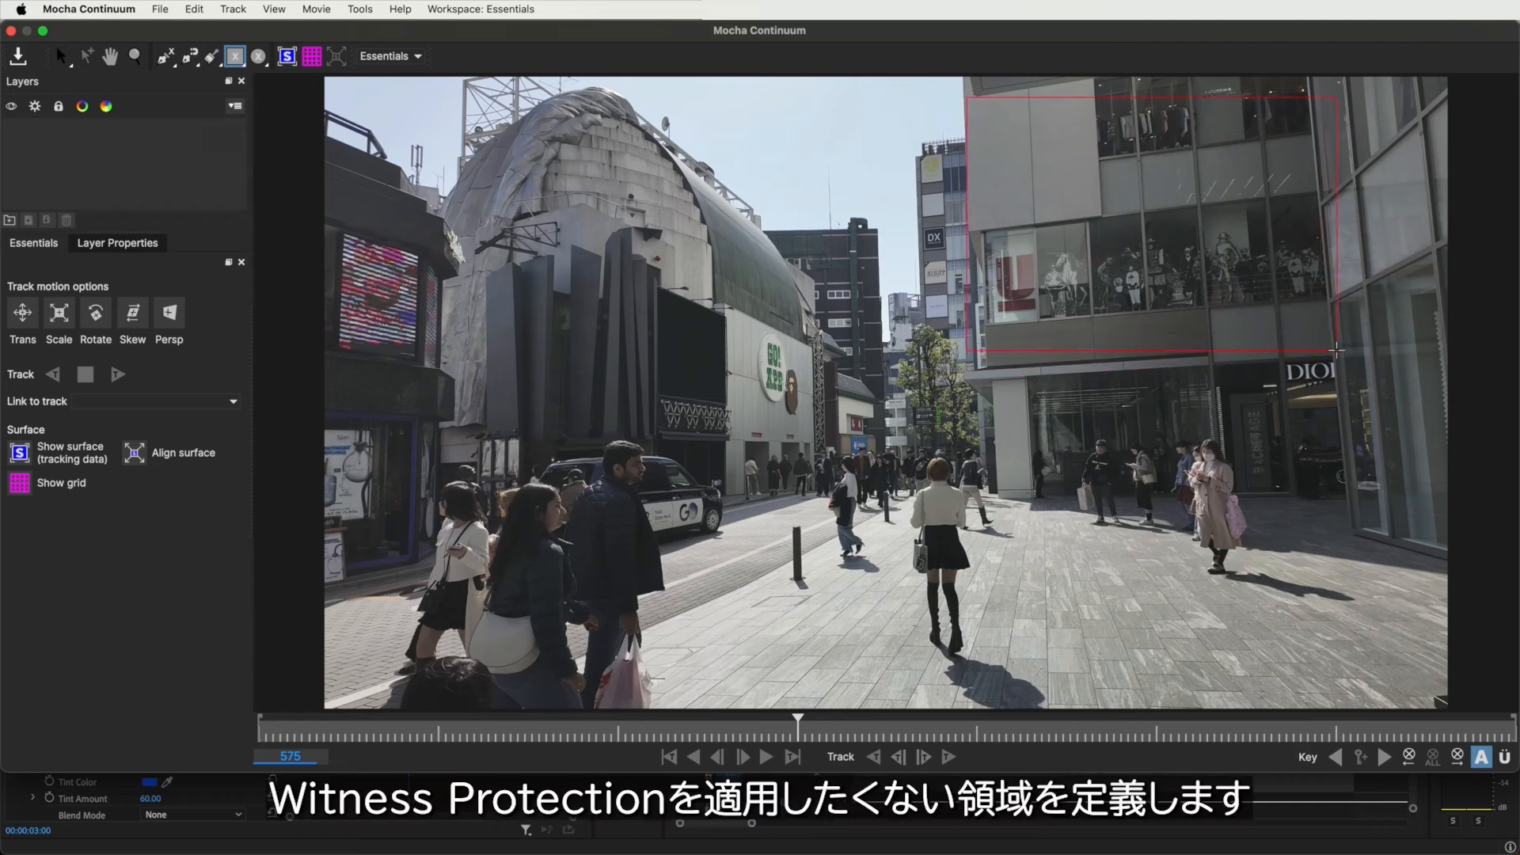
left_click_drag(1337, 349, 1336, 349)
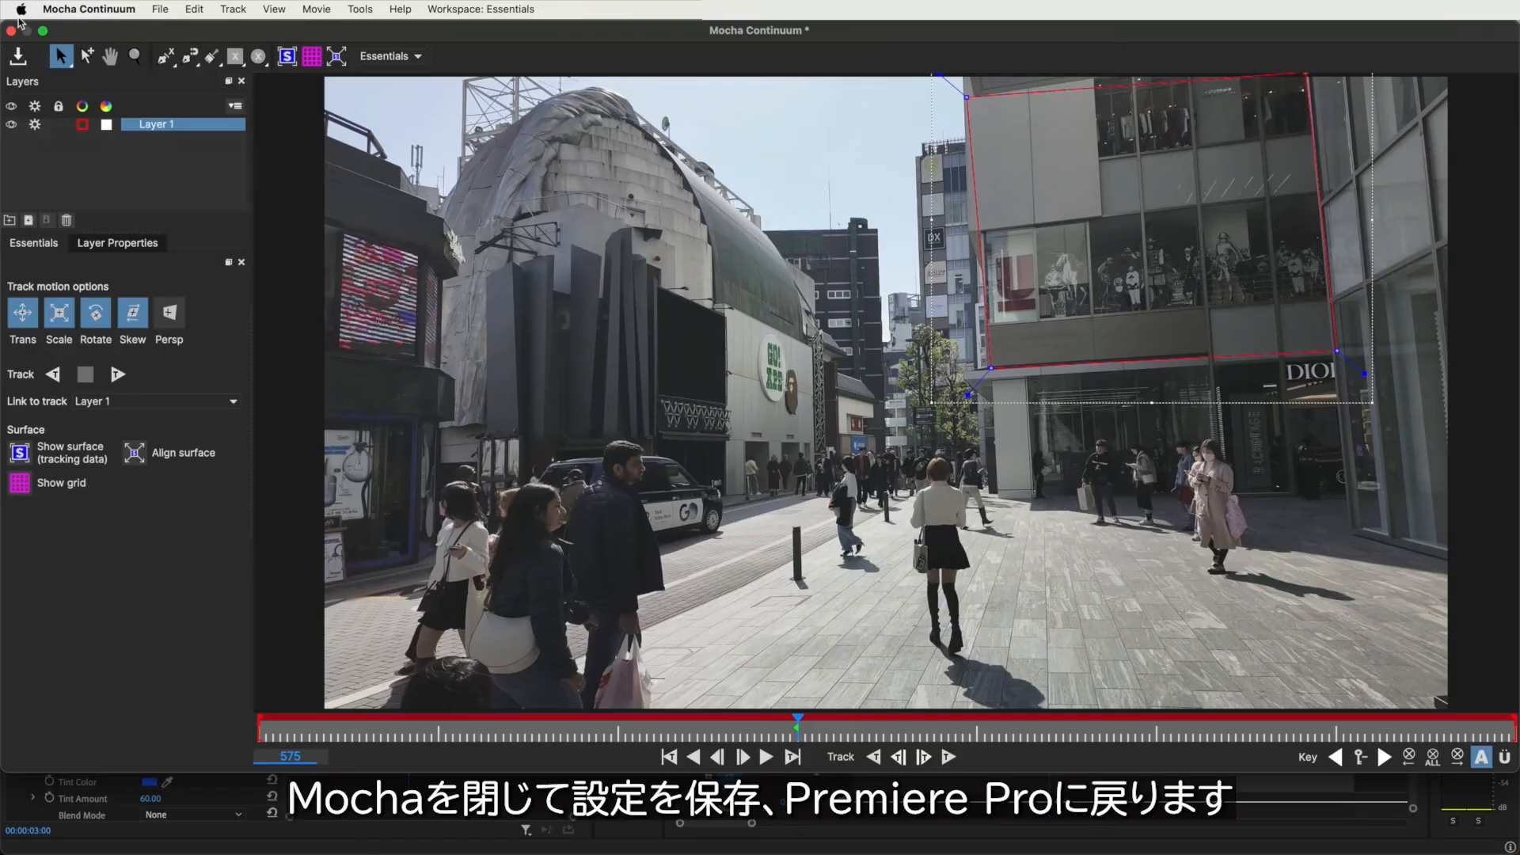
left_click(11, 31)
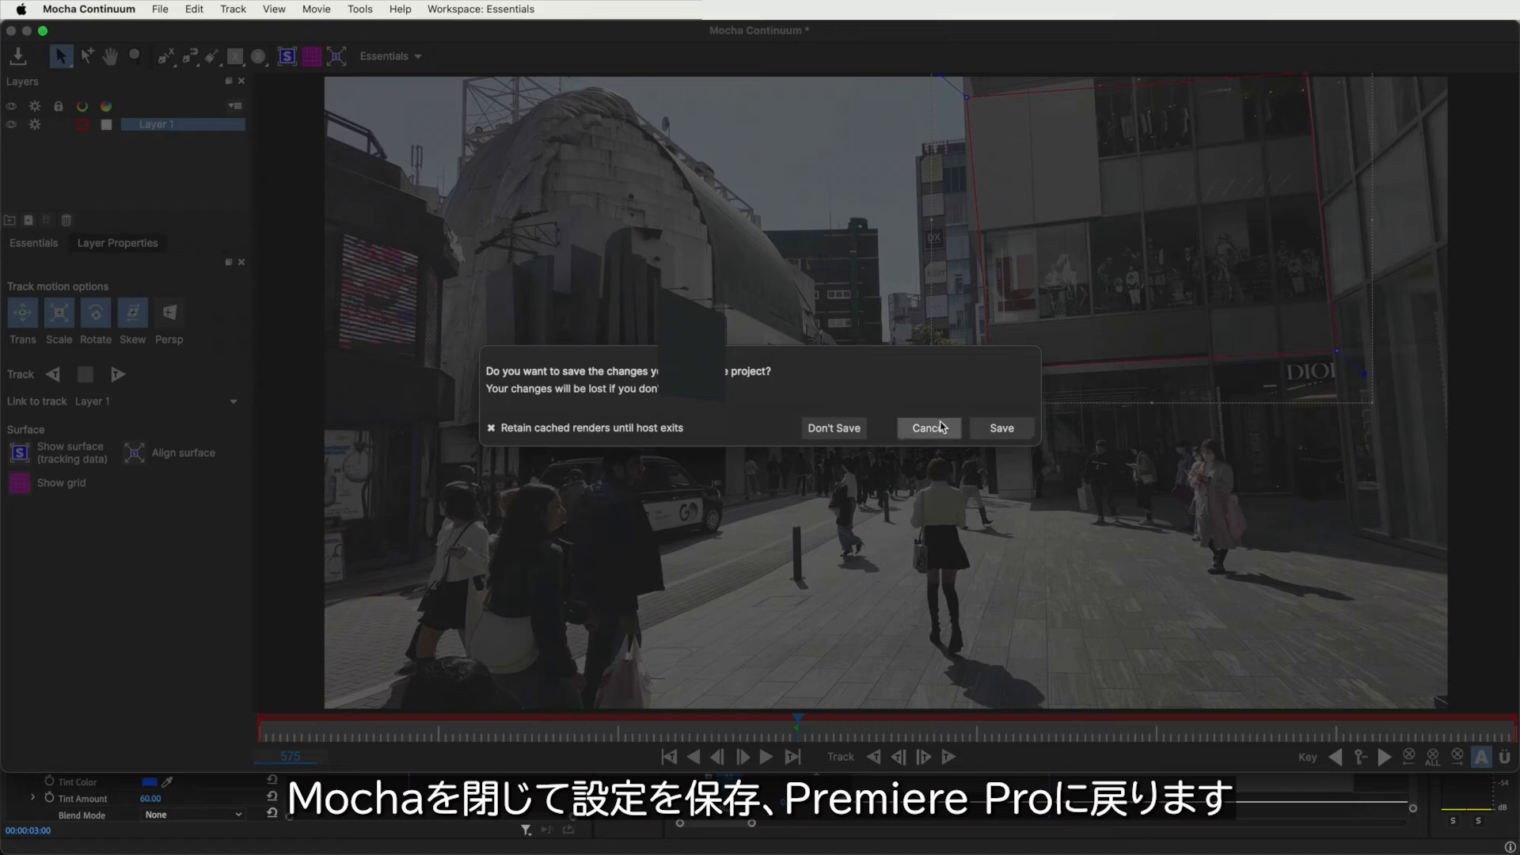
left_click(987, 430)
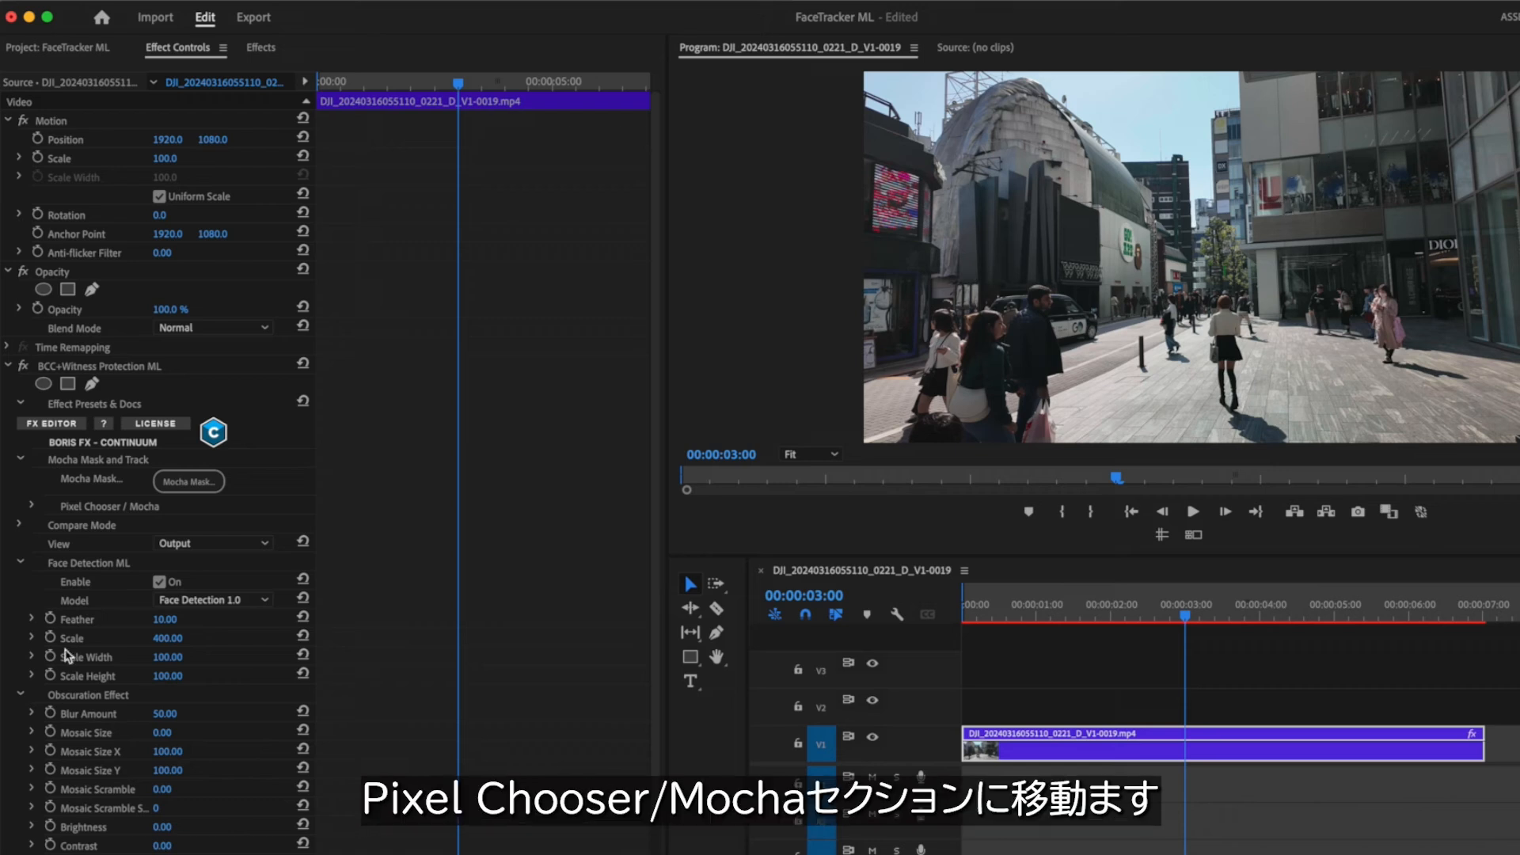
Invert the Mocha Spline mask in the effect's Pixel Chooser mask settings
left_click(32, 507)
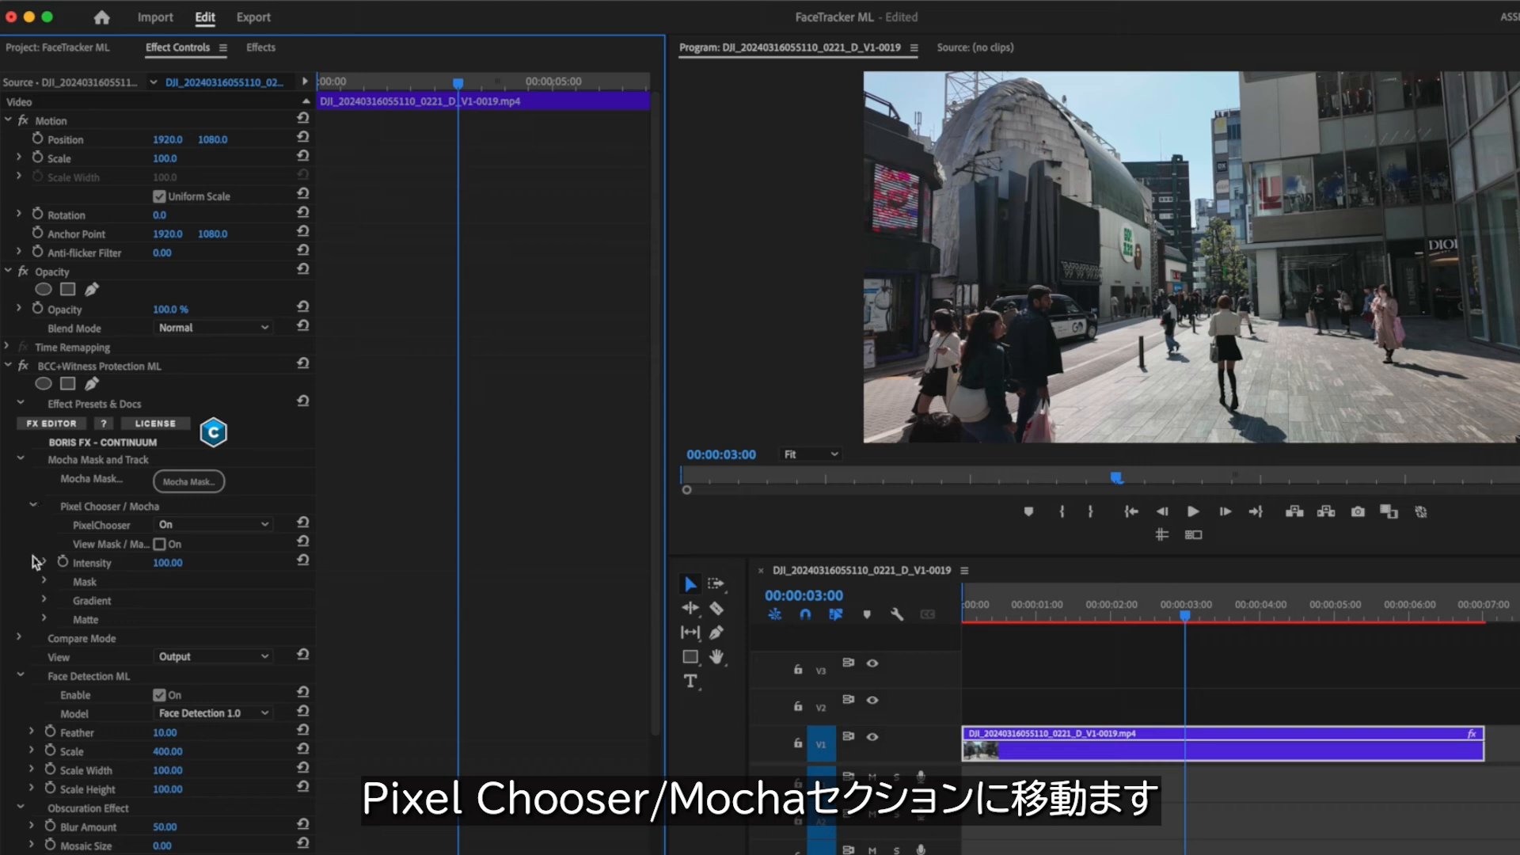
left_click(44, 583)
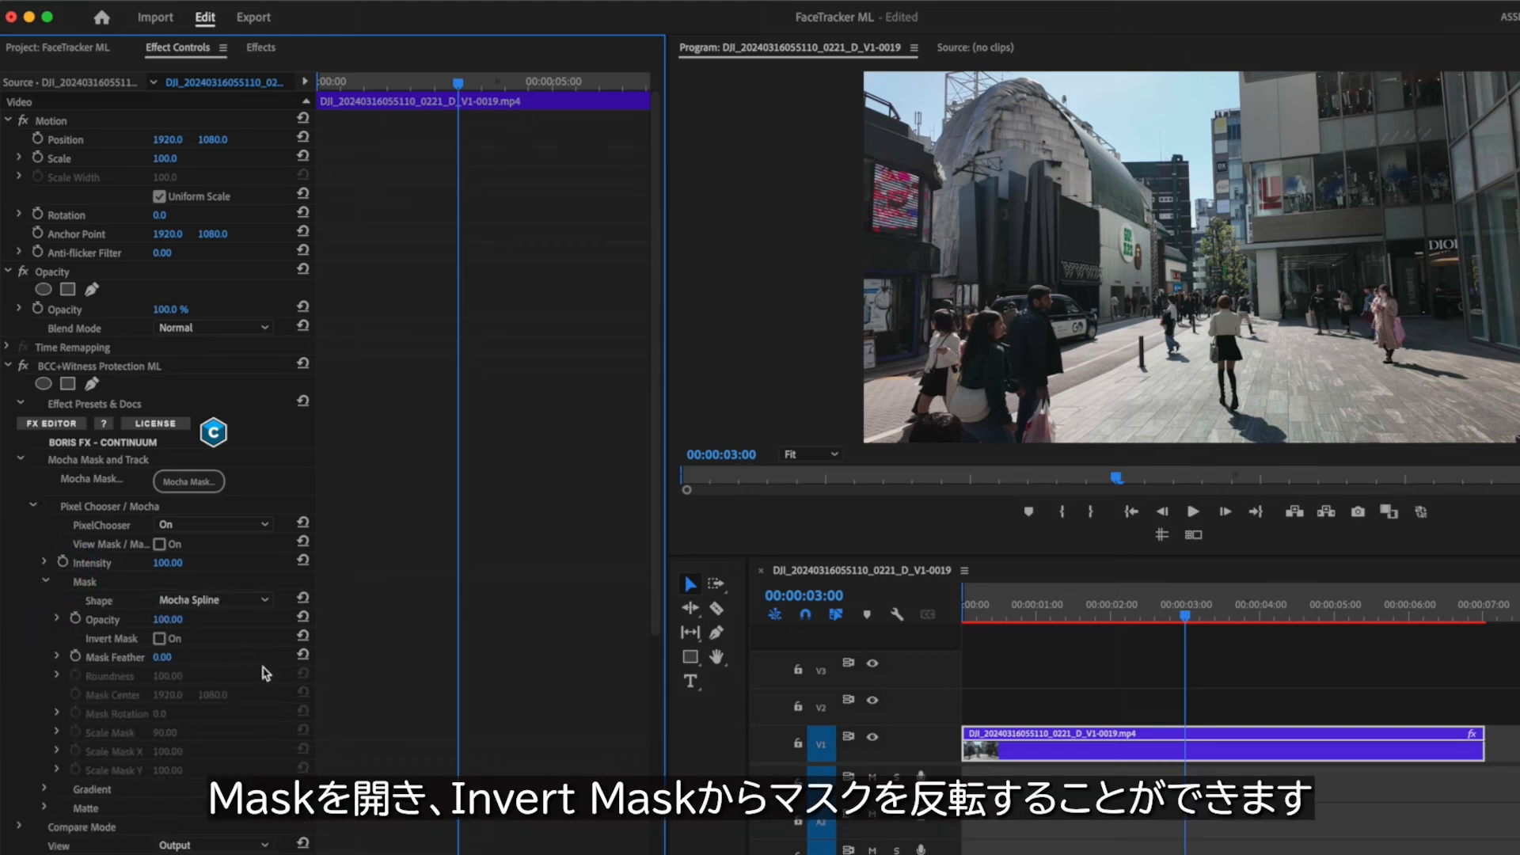
left_click(159, 639)
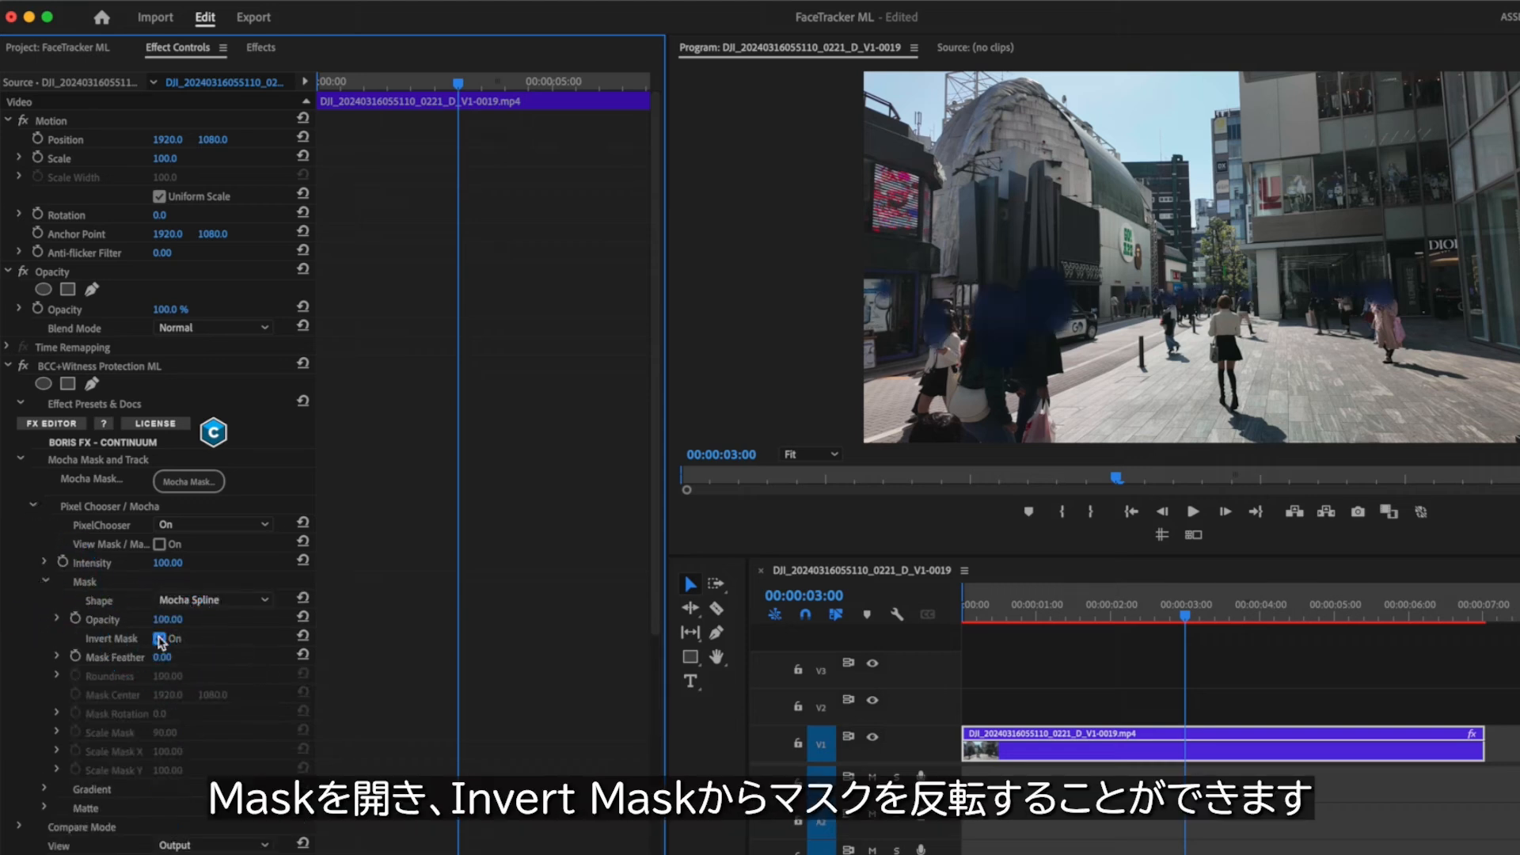